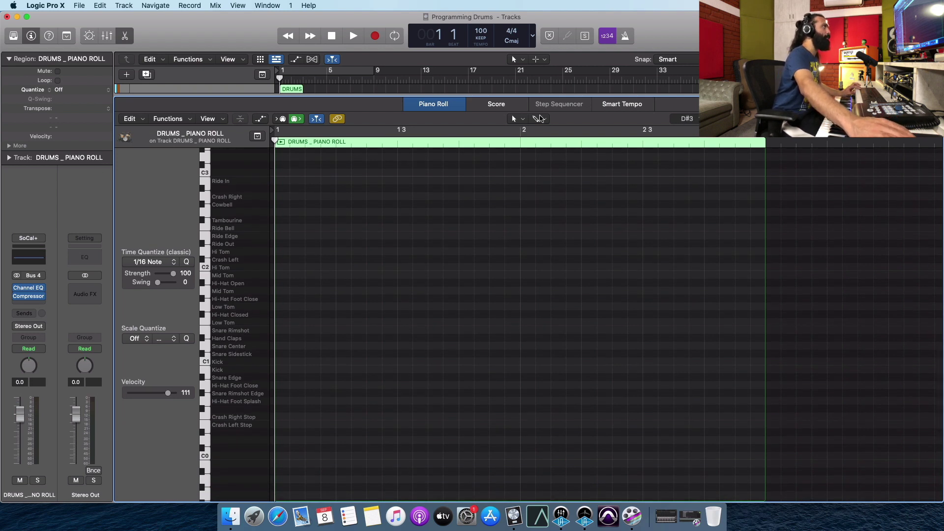
Step: Add Kick, Crash Left and Crash Right notes on the first beat of bar 1 in the piano roll
super+click(284, 363)
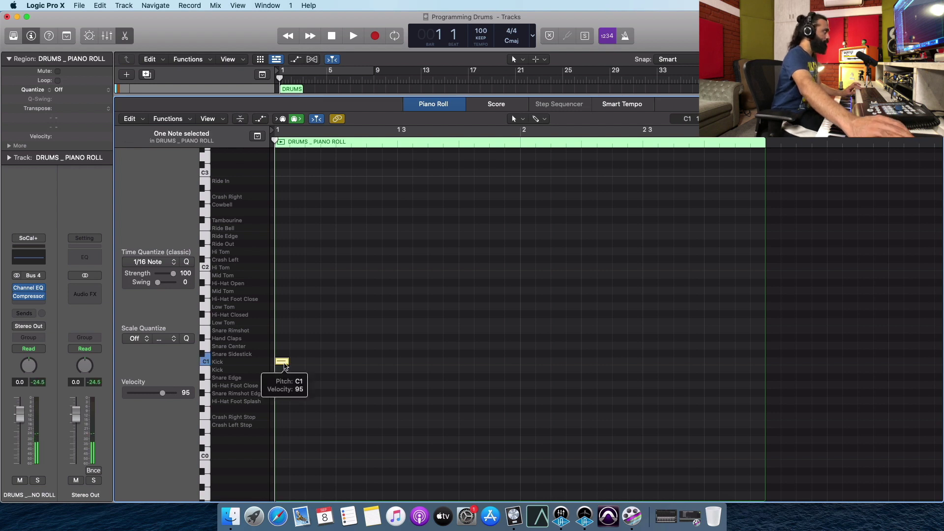
super+click(282, 259)
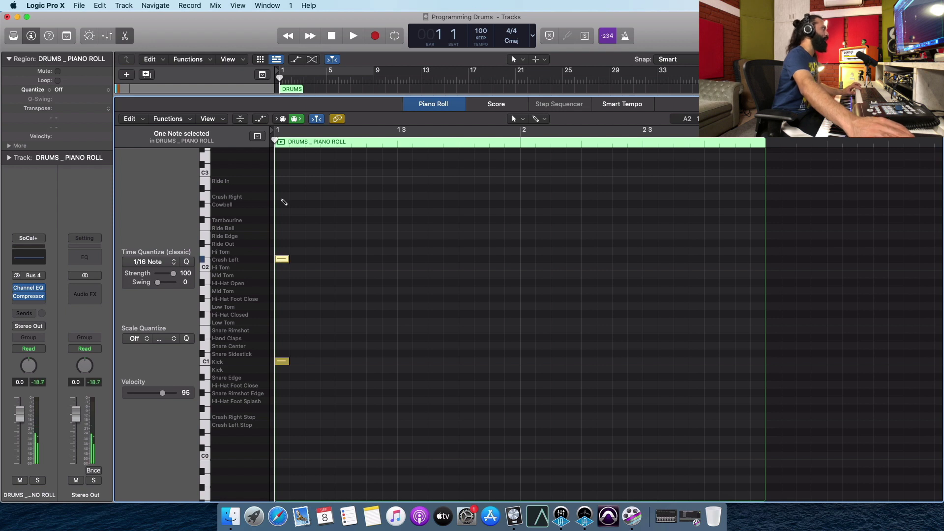
super+click(282, 198)
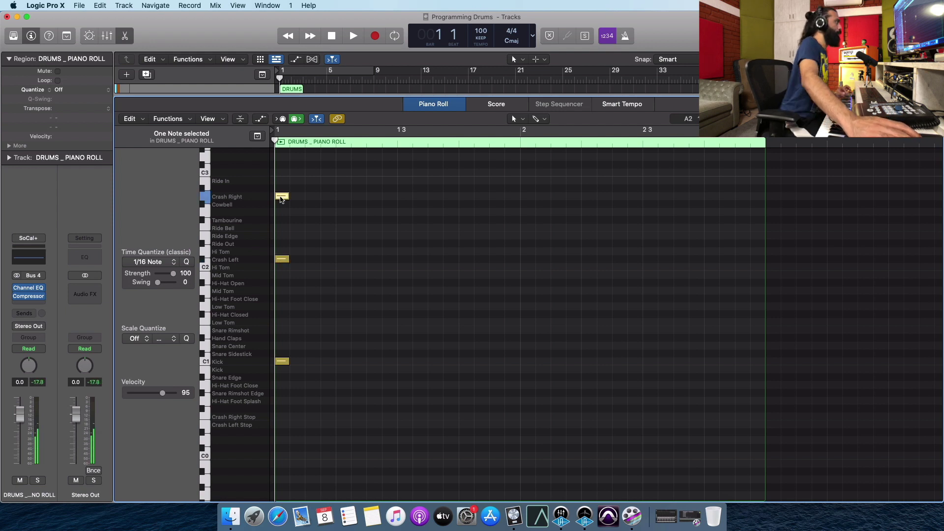
Step: Add Closed Hi-Hat notes on beat 2 of bar 1 and the eighths either side, plus a Snare Rimshot on beat 2
key(super+Right)
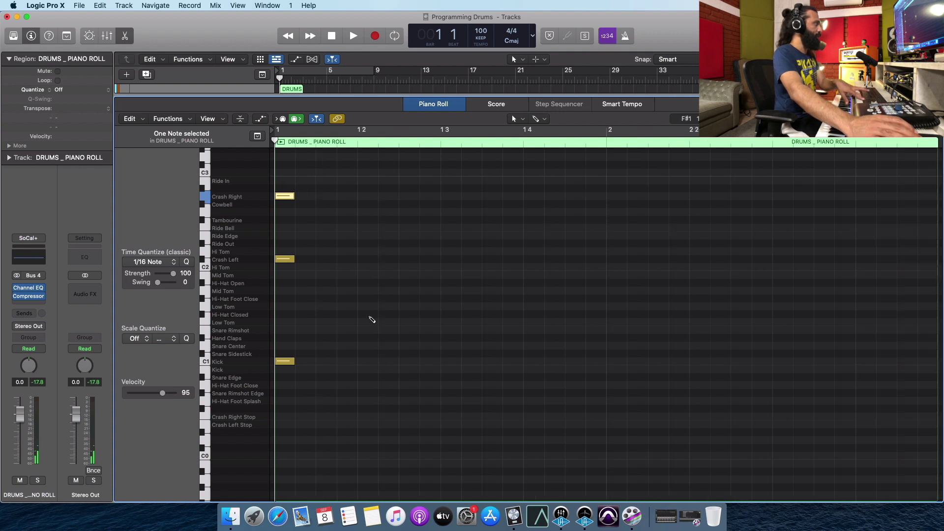
click(404, 403)
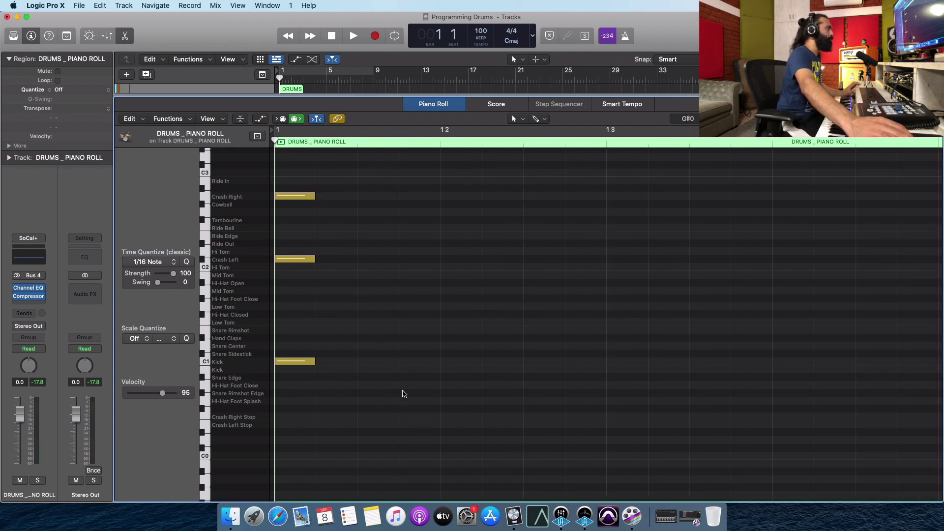
super+click(363, 315)
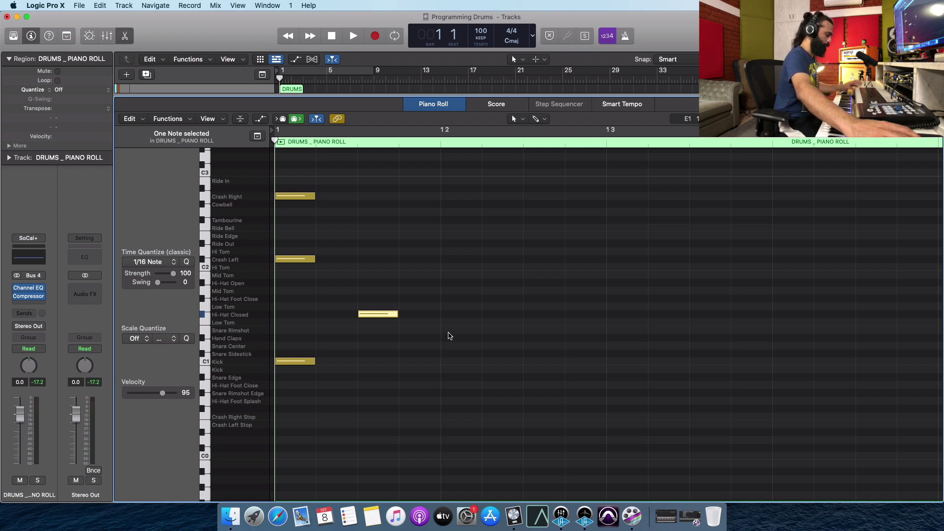
drag(448, 336, 451, 331)
click(452, 314)
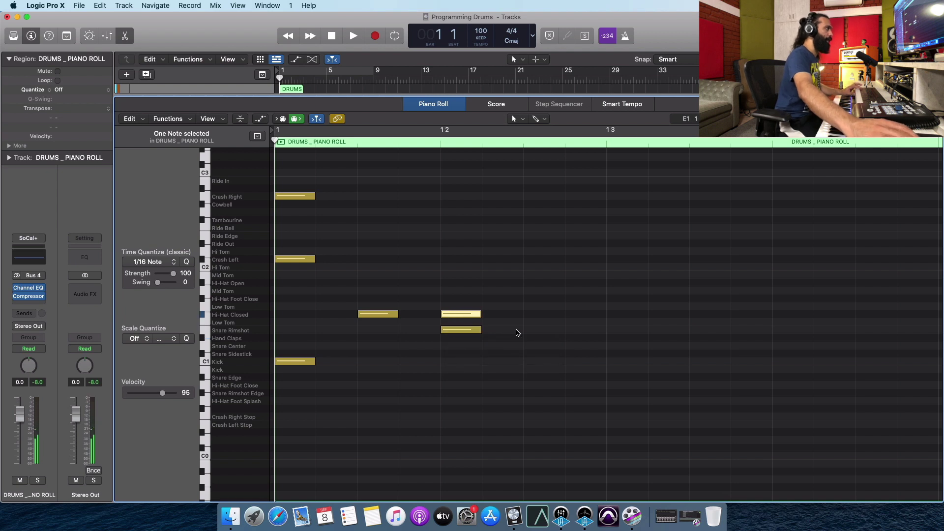
click(539, 315)
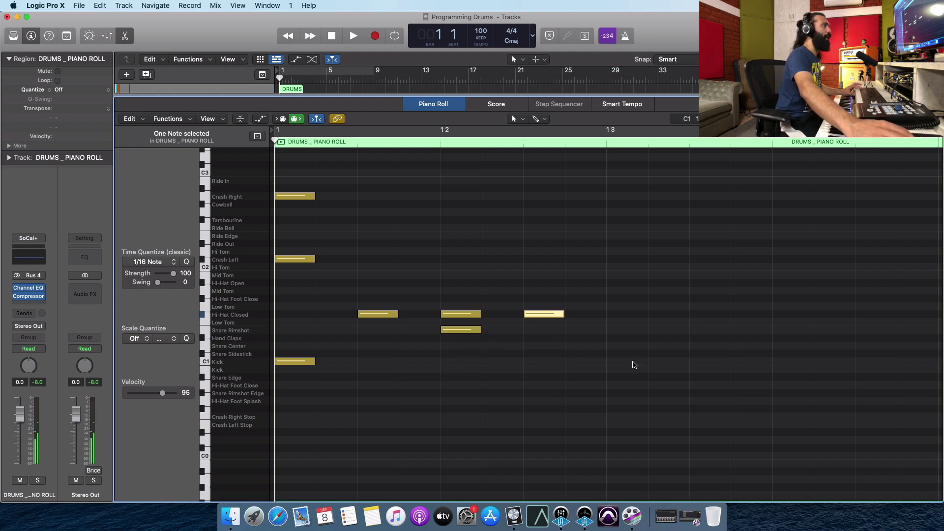
Step: Add Closed Hi-Hat eighths from beat 3 to beat 4 of bar 1, with a Kick on beat 3 and Snare Rimshot on beat 4
click(617, 362)
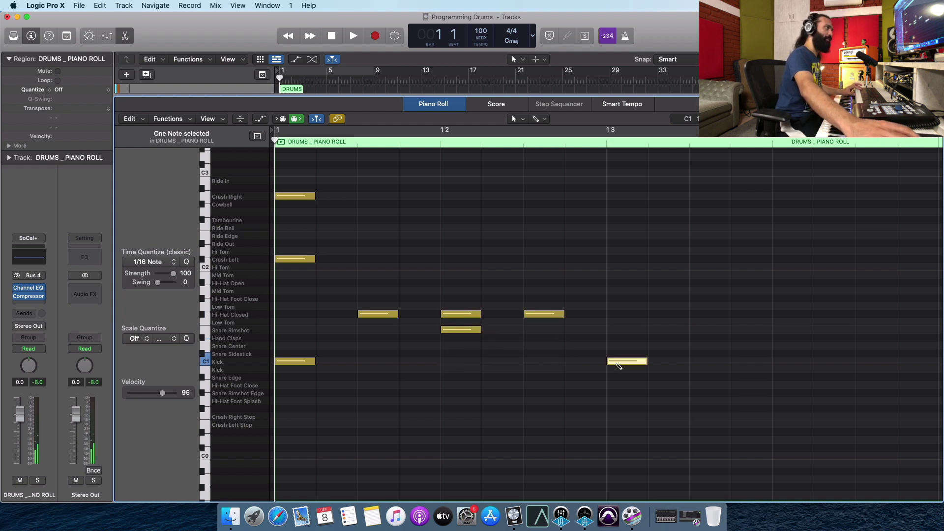
click(618, 314)
click(703, 317)
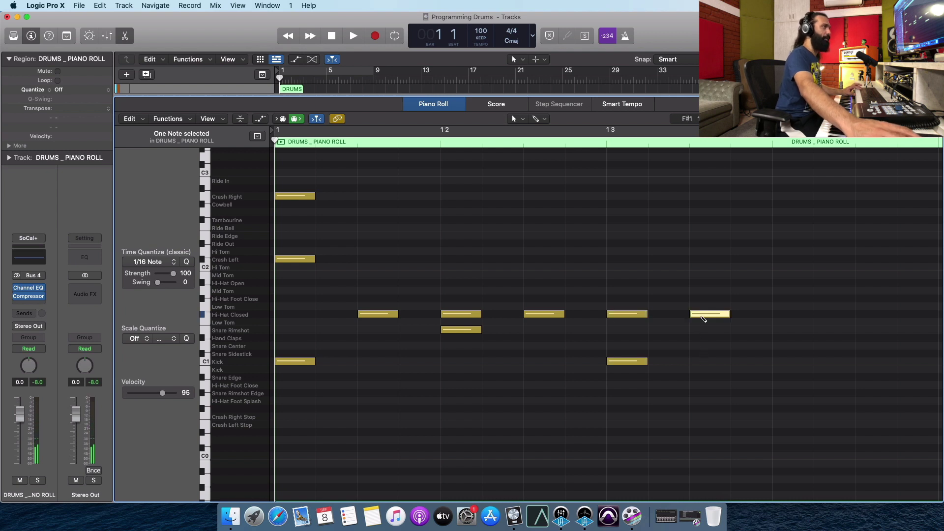
click(781, 330)
click(782, 315)
Step: Add a Closed Hi-Hat on the last eighth of bar 1, and Kick and Closed Hi-Hat notes on beat 1 of bar 2
scroll(782, 316, right, 2)
scroll(782, 317, right, 4)
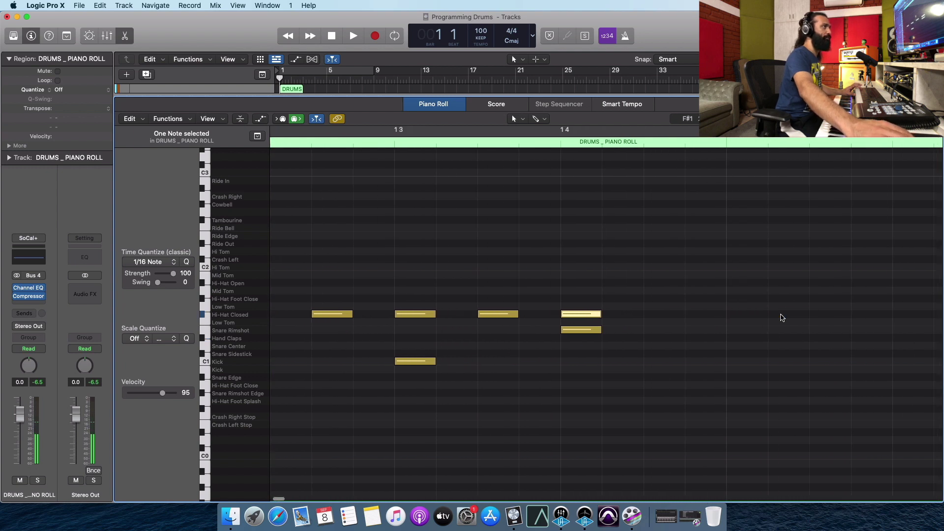
click(672, 315)
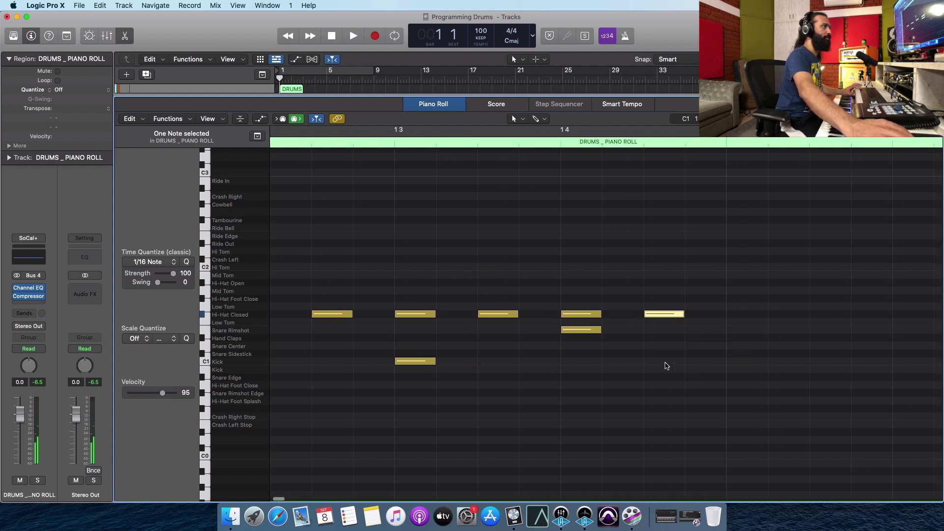
click(748, 361)
click(736, 306)
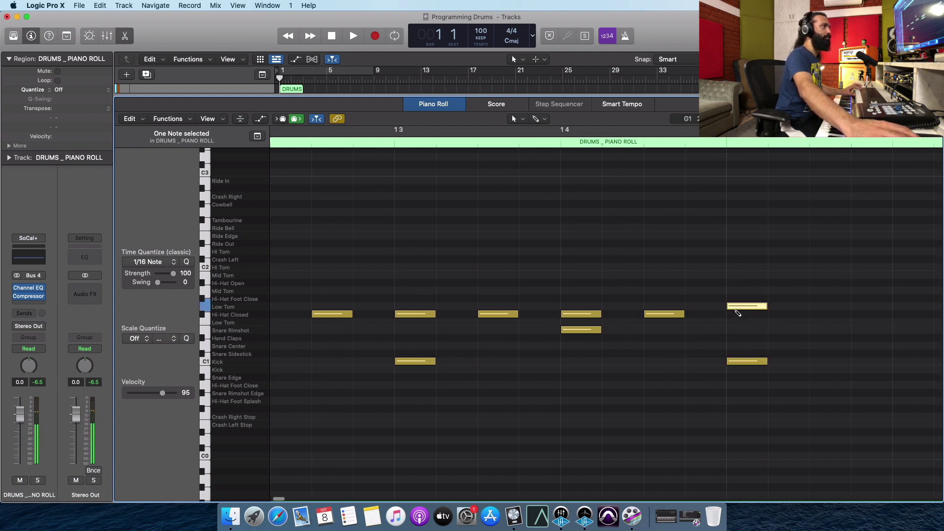
drag(734, 307, 734, 315)
Step: Add Closed Hi-Hat notes on beat 2 of bar 2 and the eighths either side, plus a Snare Rimshot on beat 2
scroll(755, 330, right, 3)
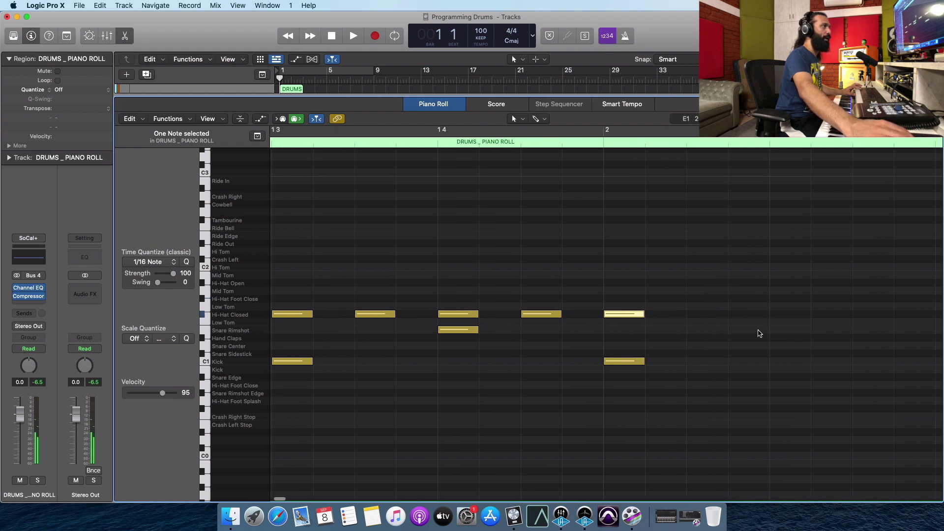
click(709, 314)
click(781, 314)
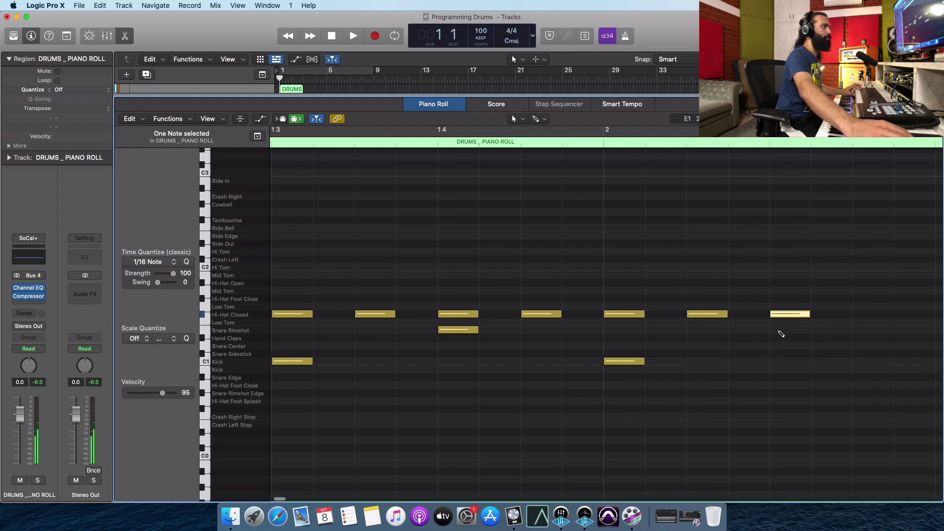
click(781, 330)
scroll(779, 332, right, 3)
click(765, 315)
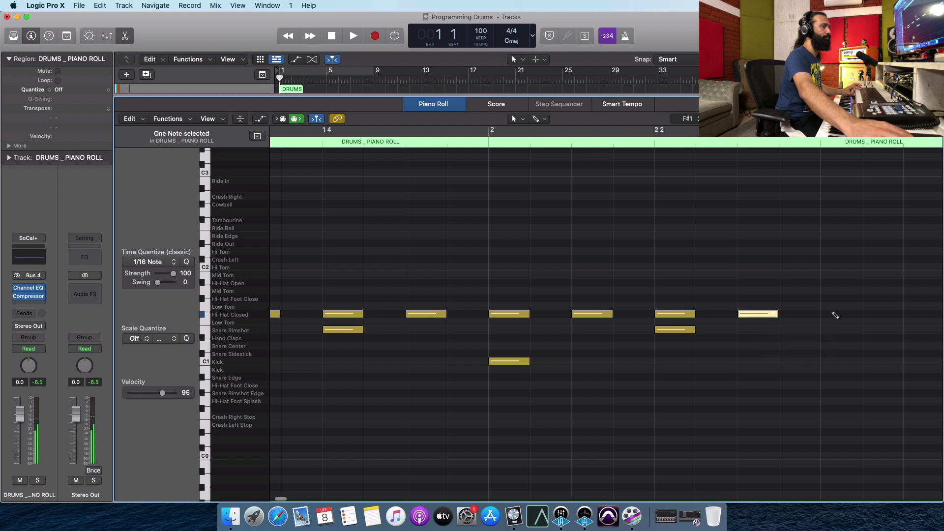
Step: Add Closed Hi-Hat eighths from beat 3 to beat 4 of bar 2, with a Kick on beat 3 and Snare Rimshot on beat 4
click(837, 314)
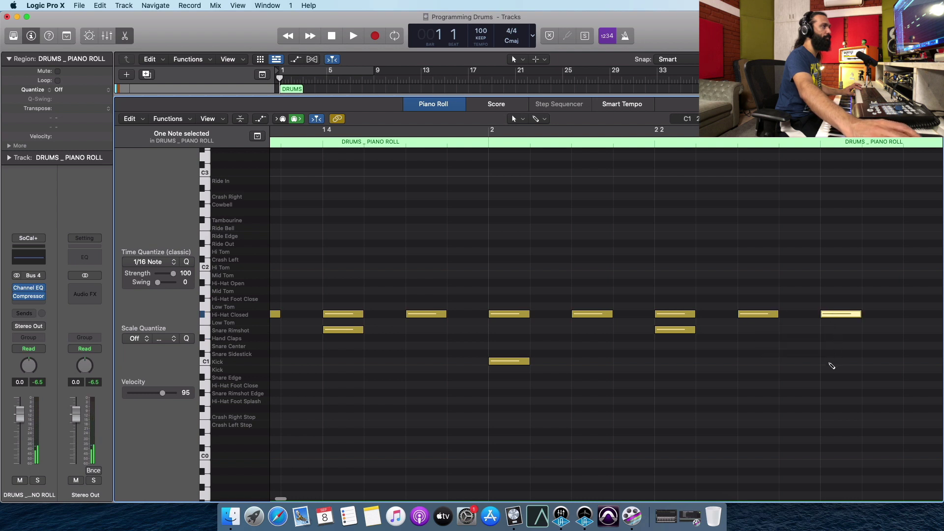
click(830, 363)
scroll(831, 365, right, 5)
click(725, 314)
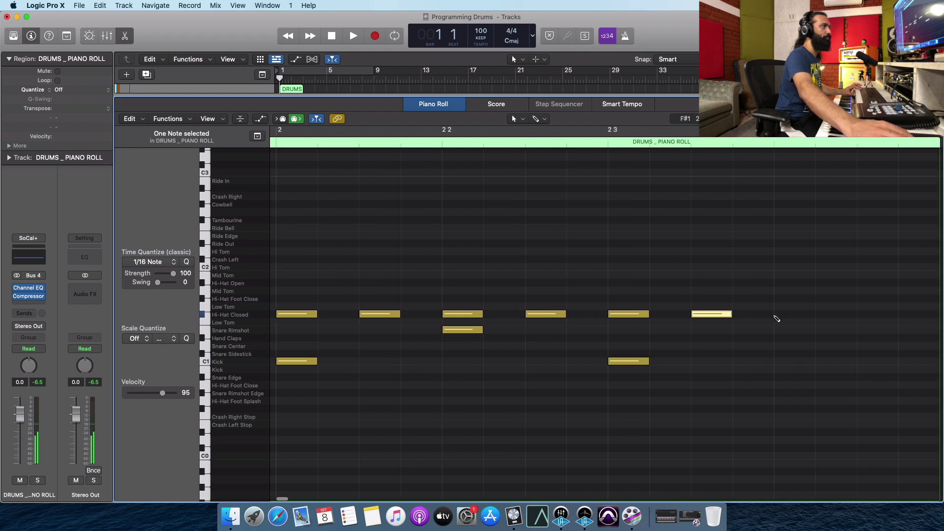
click(787, 314)
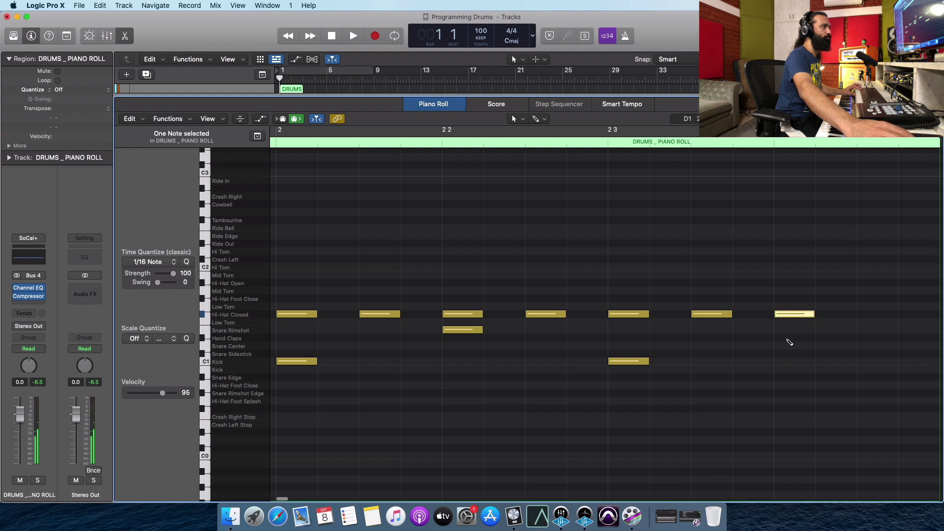
click(787, 329)
Step: Add the final Closed Hi-Hat note of bar 2 and align it to the eighth after beat 4
scroll(785, 327, right, 3)
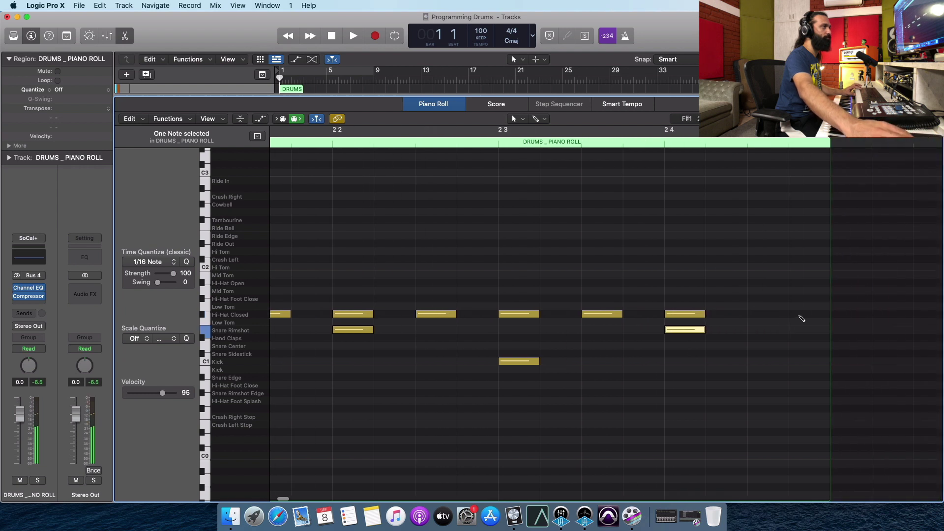
click(800, 315)
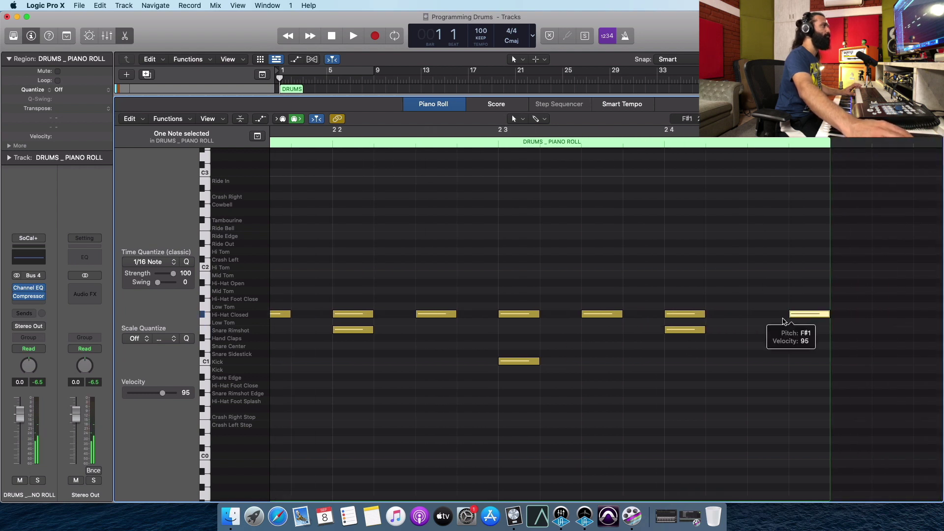
scroll(691, 333, left, 10)
scroll(691, 337, left, 8)
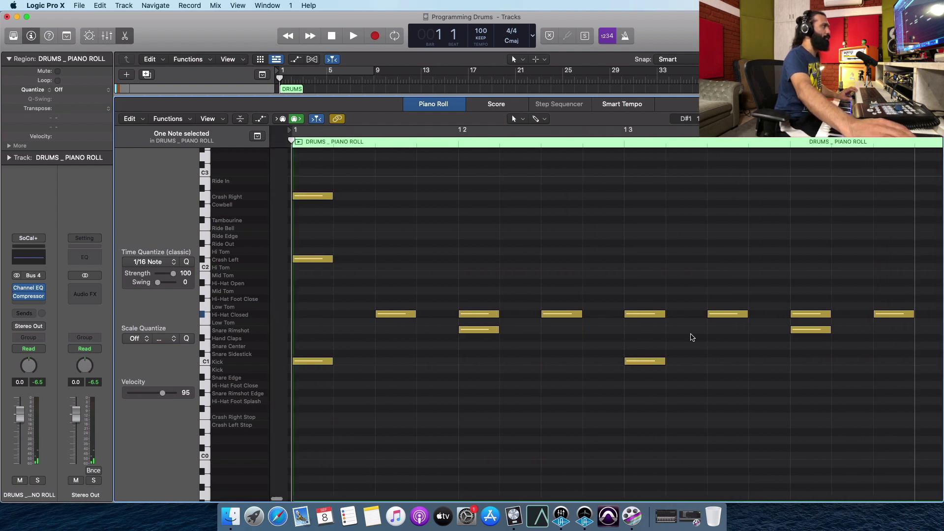
key(super+Left)
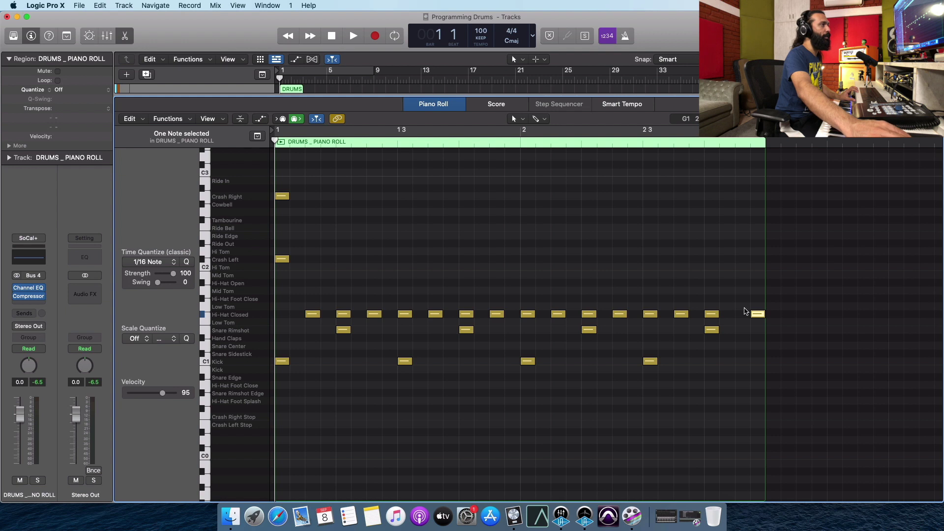
drag(760, 314, 747, 318)
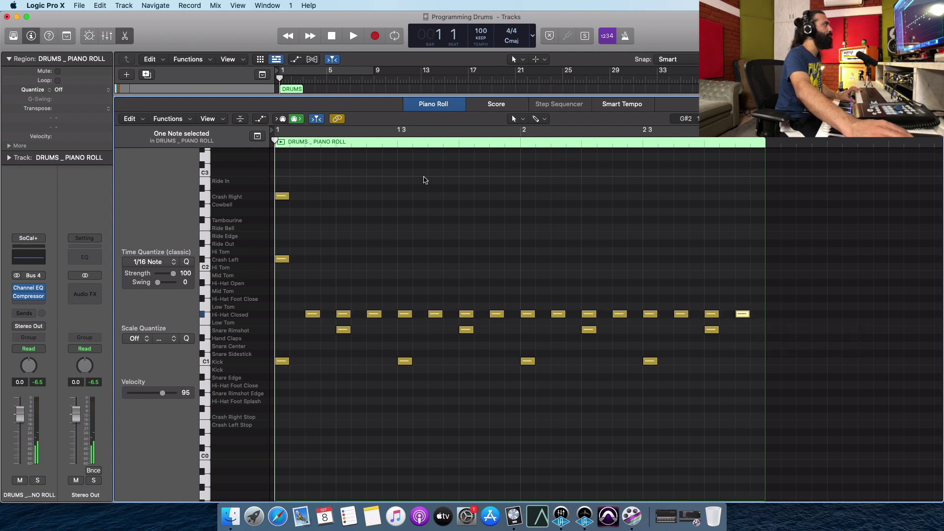
Step: Play the drum region in a loop to hear the pattern, and stop with cycling turned off
click(280, 142)
key(space)
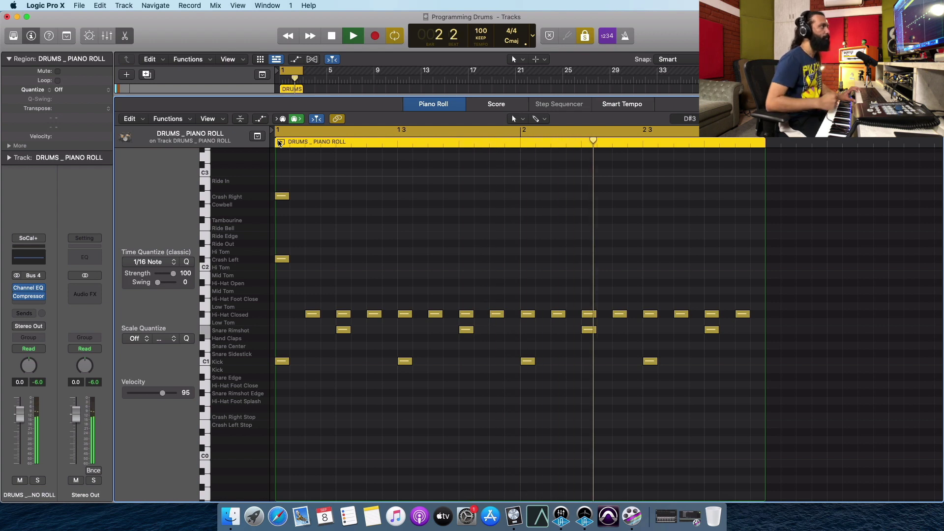
key(c)
key(space)
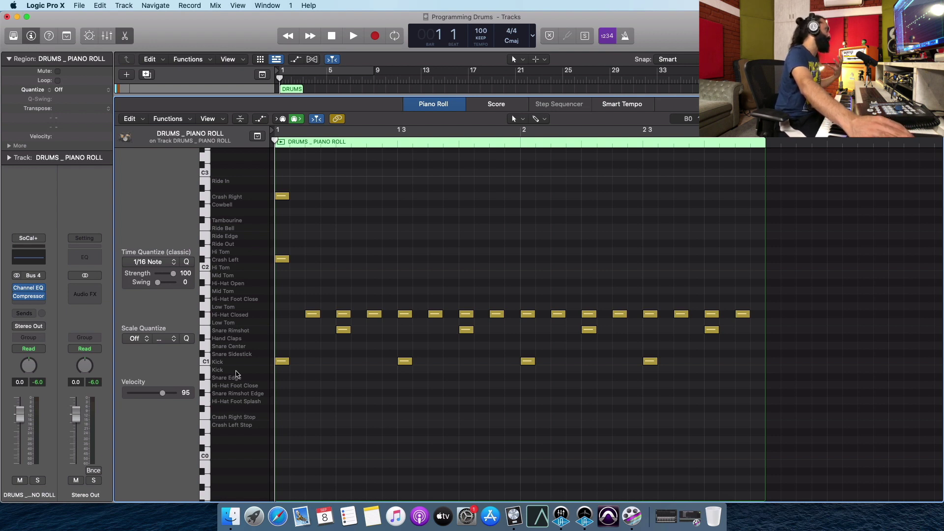
Step: Select all Closed Hi-Hat notes and open the Random Velocity MIDI transform for them
drag(296, 292, 755, 326)
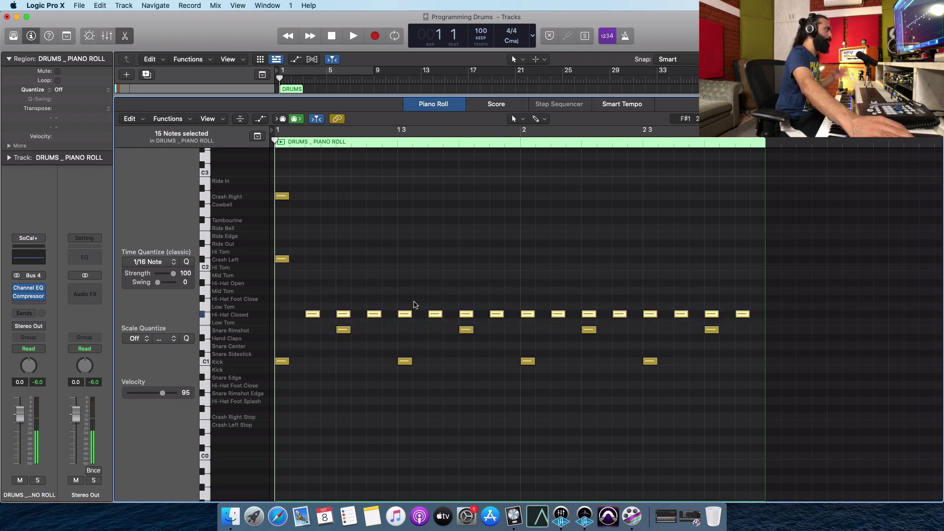
click(186, 121)
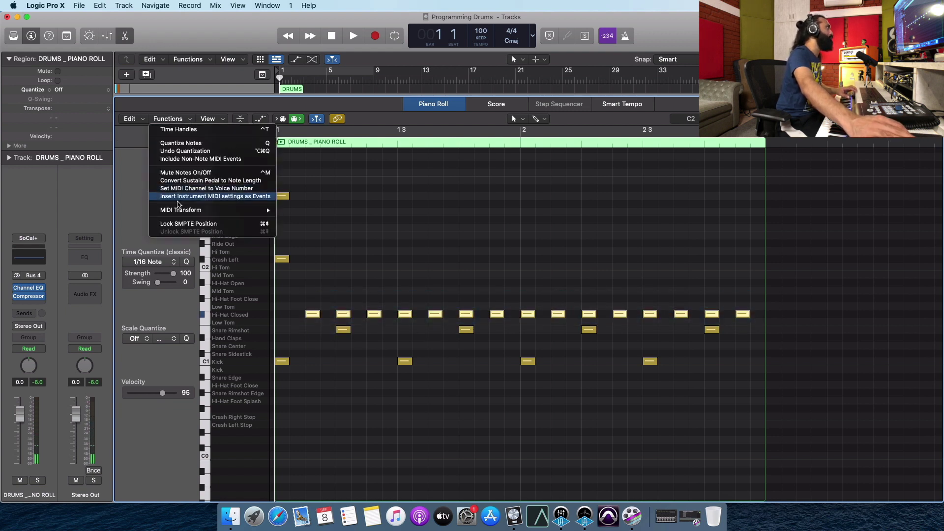
mouse_move(211, 210)
click(310, 227)
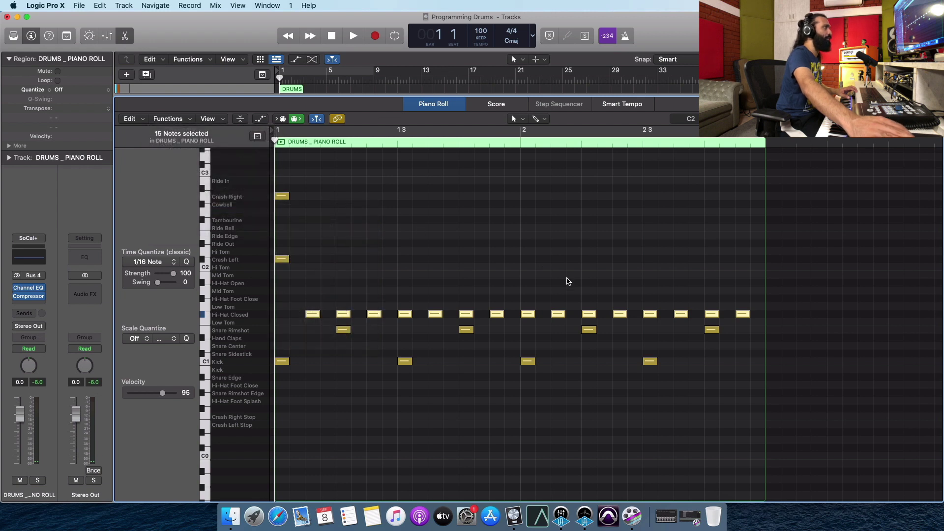
Step: Randomize the selected hi-hat velocities between 90 and 110, close the transform window and deselect the notes
double_click(632, 288)
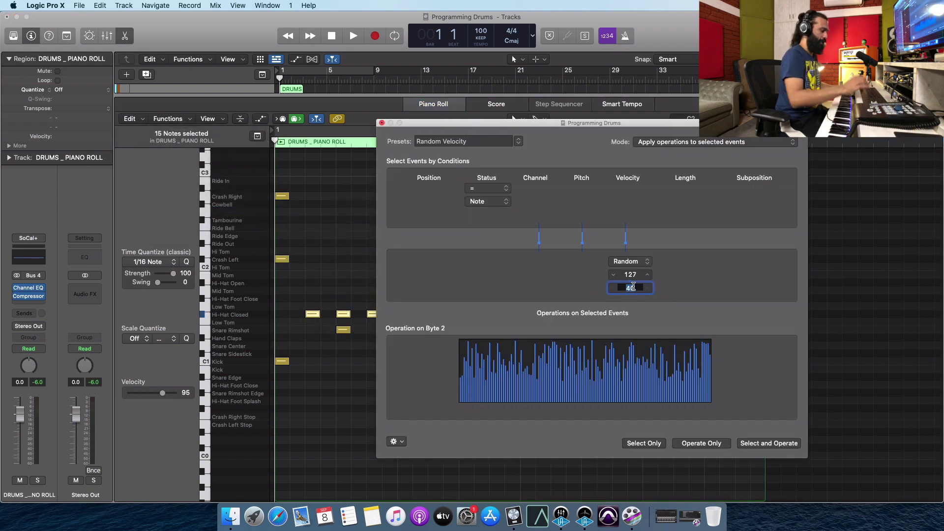
text(90)
key(Return)
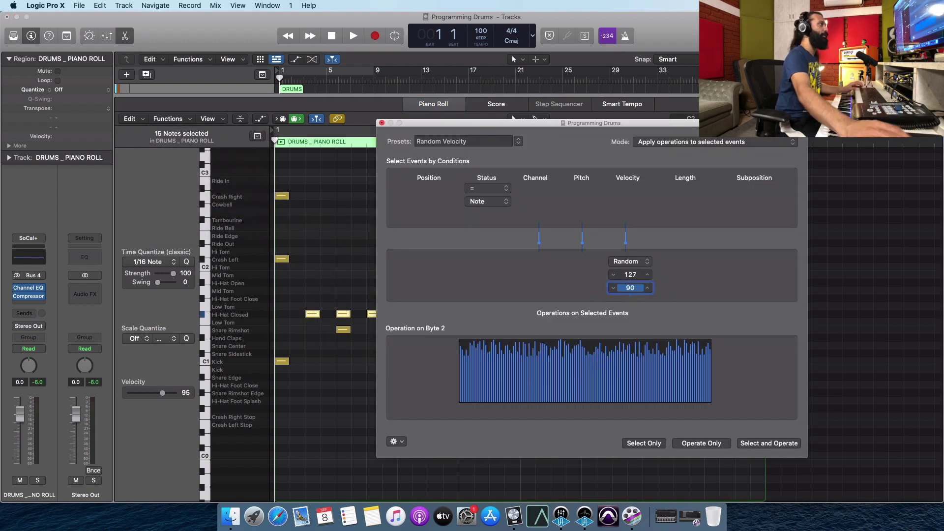
double_click(631, 274)
text(110)
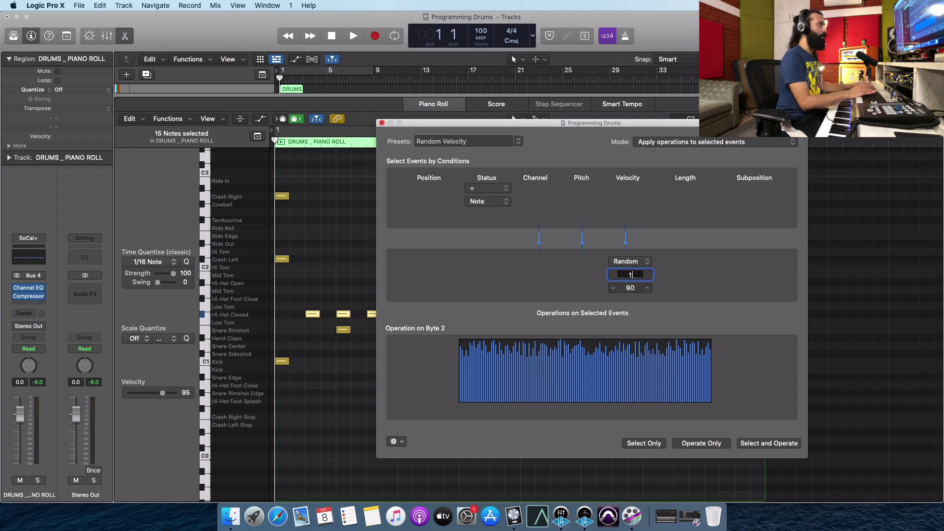
key(Return)
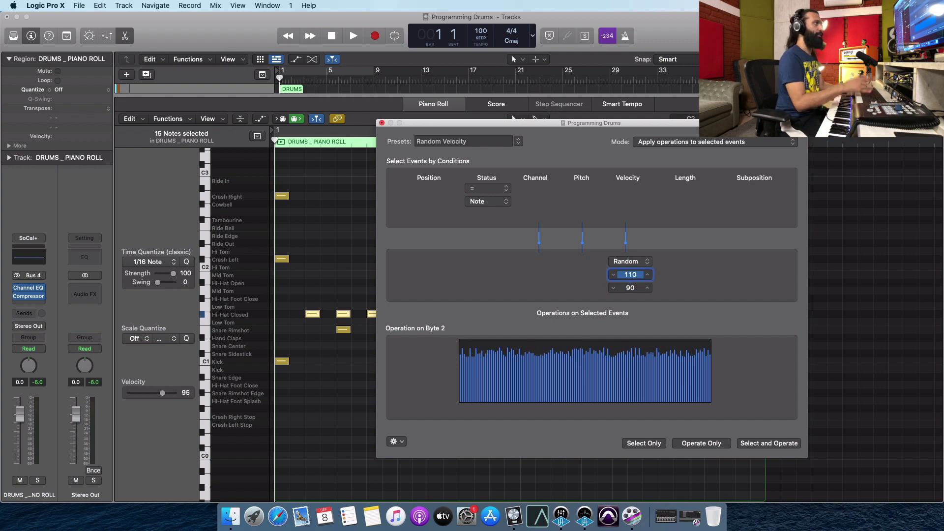
click(677, 444)
click(381, 123)
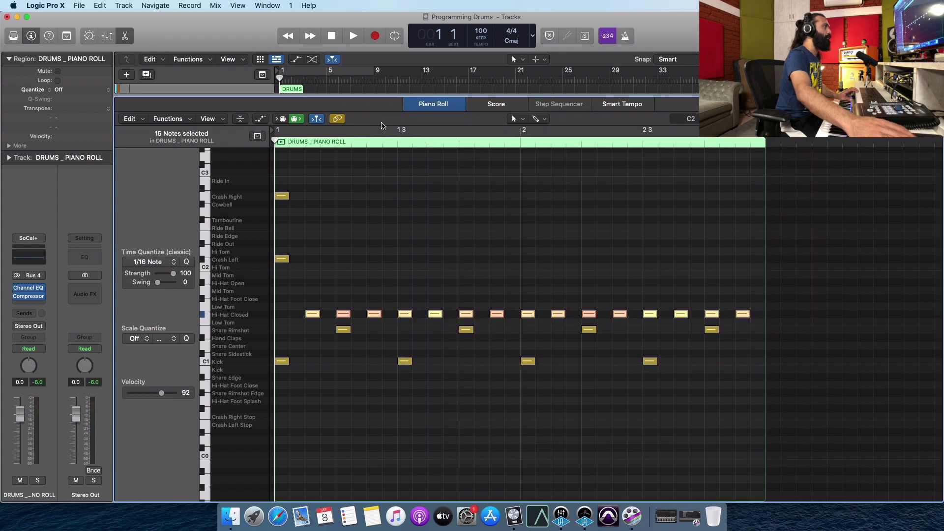
click(335, 378)
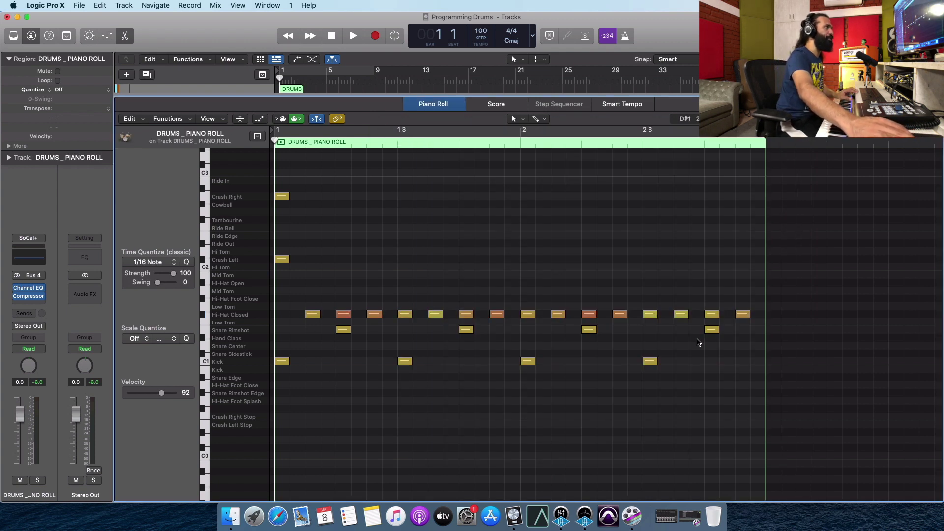
Step: Select all Kick and Snare Rimshot notes and open the Random Velocity MIDI transform for them
drag(738, 326, 274, 377)
click(181, 120)
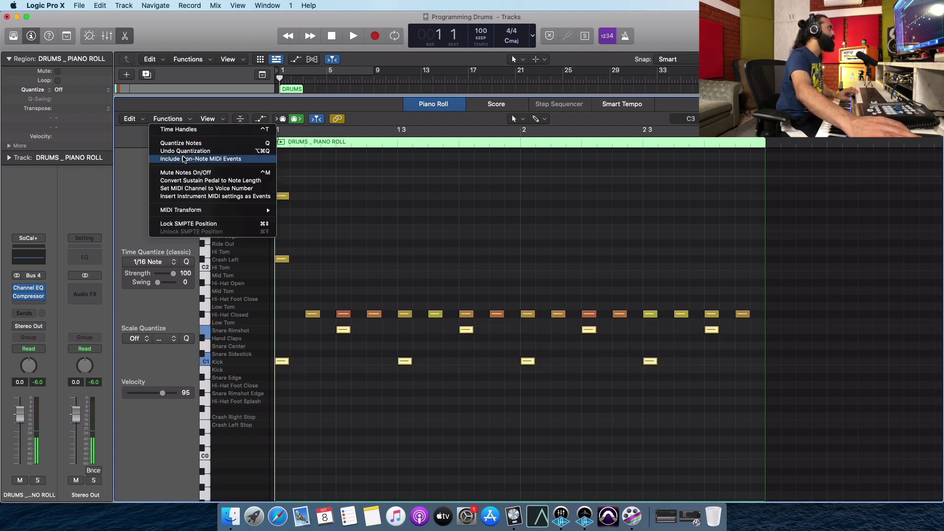
mouse_move(186, 210)
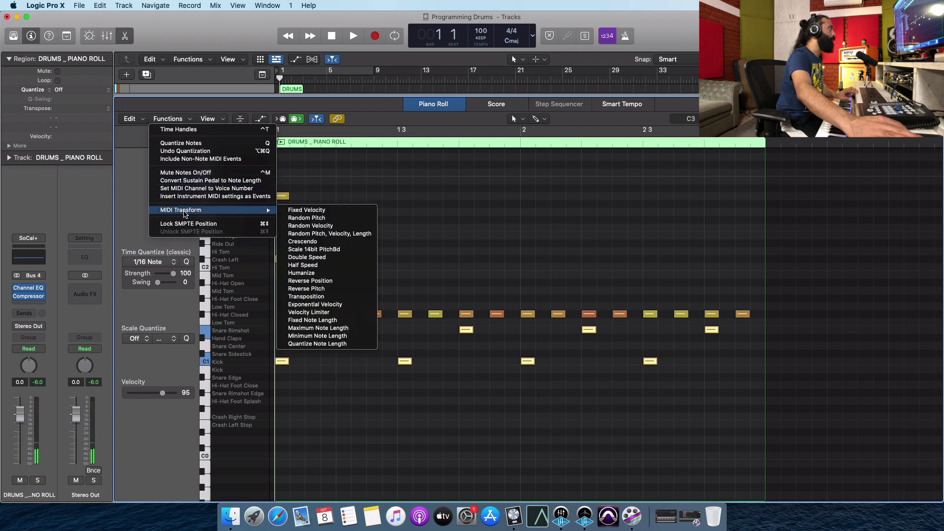
click(319, 225)
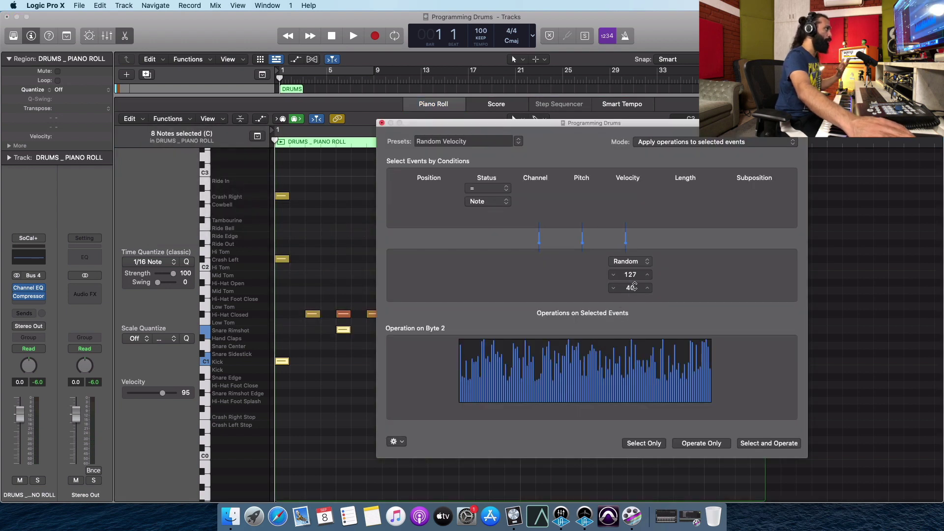
Step: Randomize the selected kick and snare velocities between 100 and 110, close the transform window and deselect the notes
double_click(633, 288)
text(100)
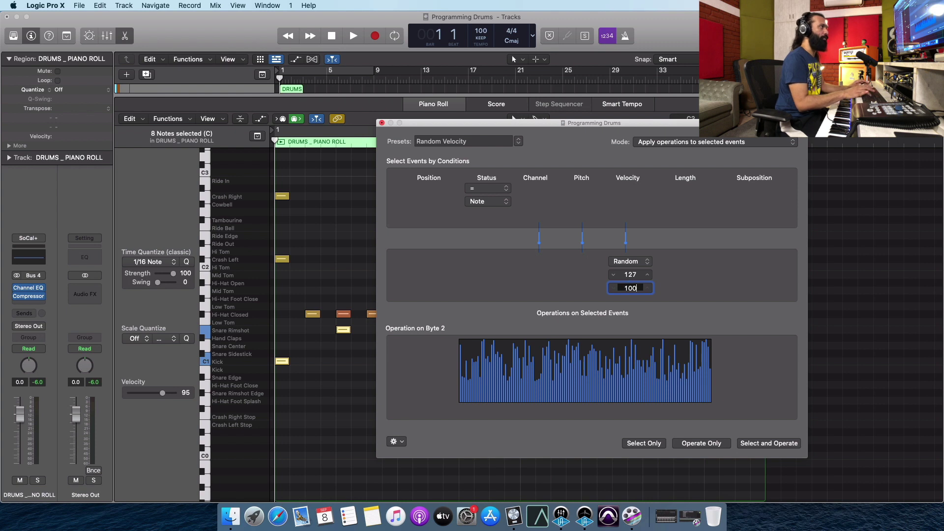
key(Return)
double_click(630, 275)
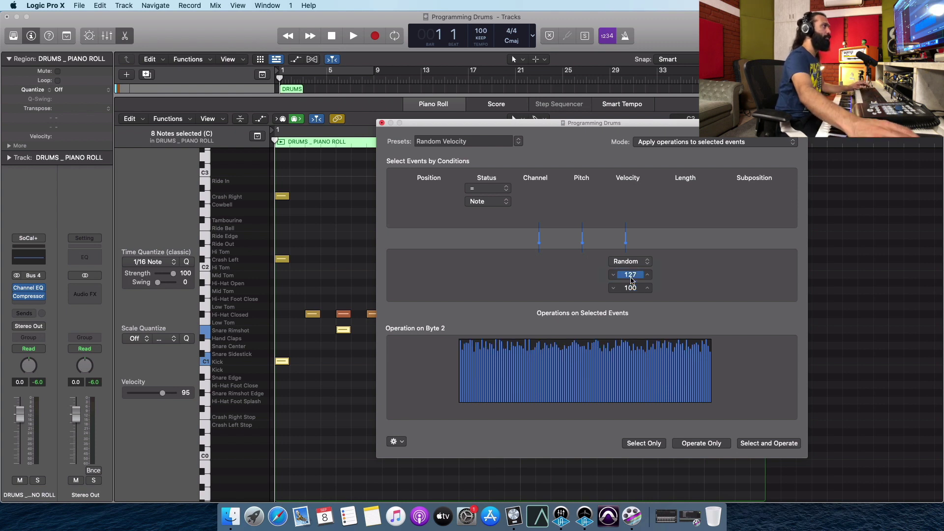
text(110)
key(Return)
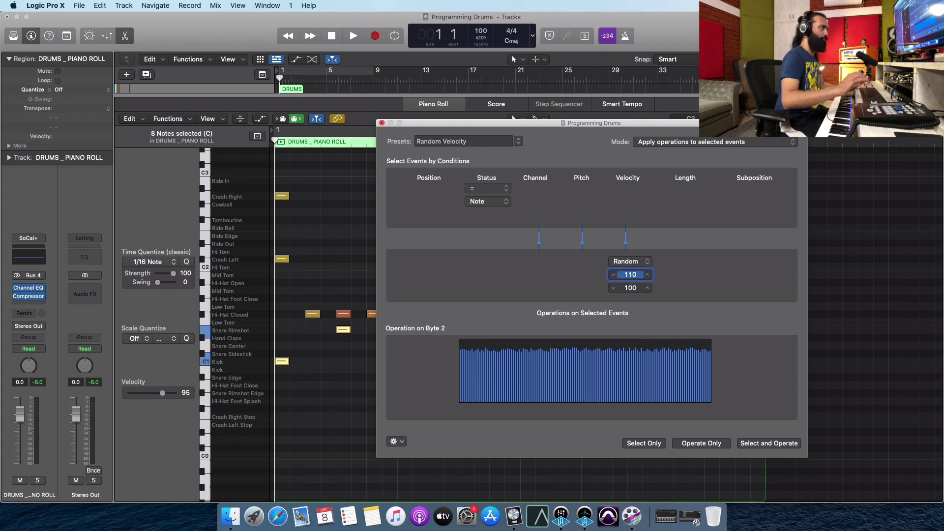
click(692, 442)
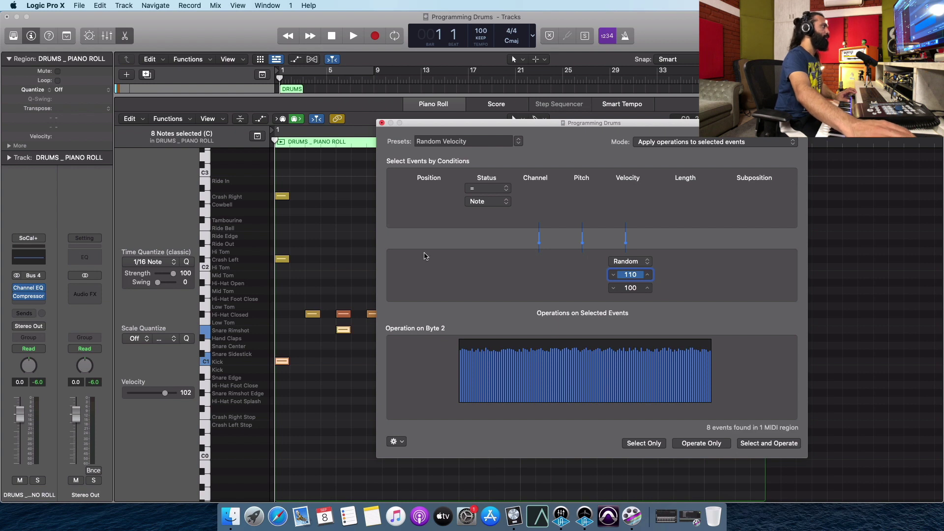
click(381, 123)
click(392, 414)
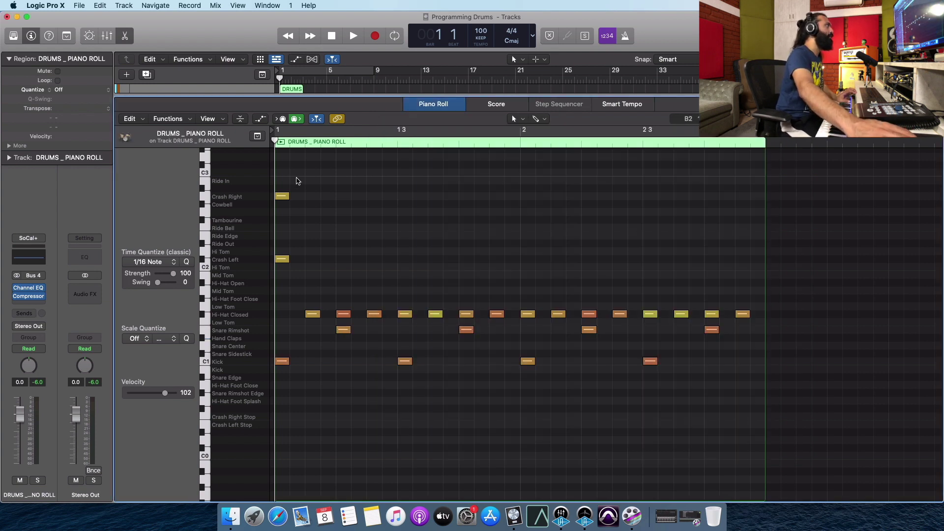
Step: Lower the velocity of the Crash Left note at the start of bar 1 to 78
drag(296, 178, 272, 262)
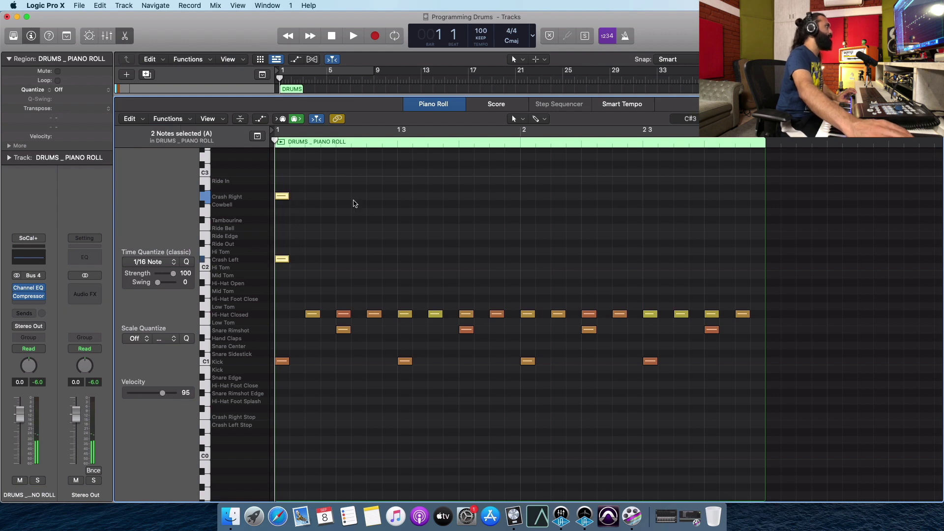
click(288, 207)
click(282, 196)
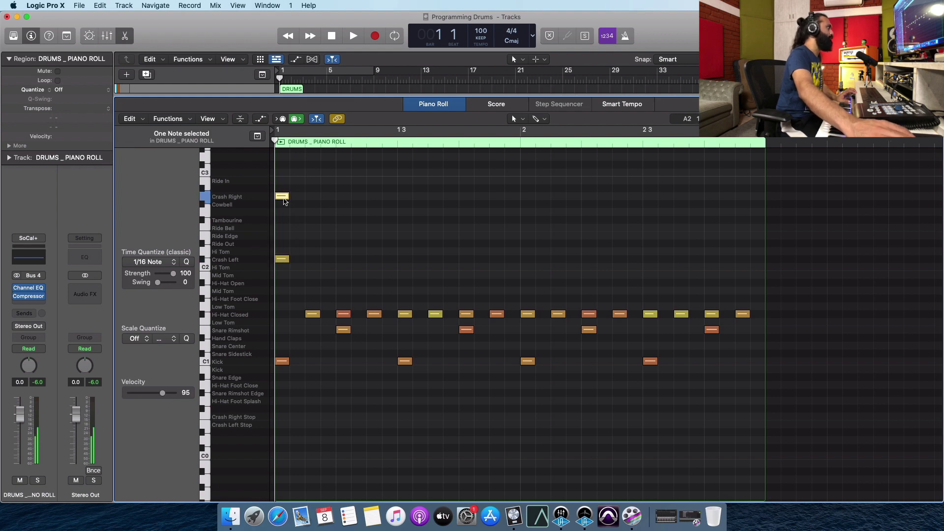
click(282, 259)
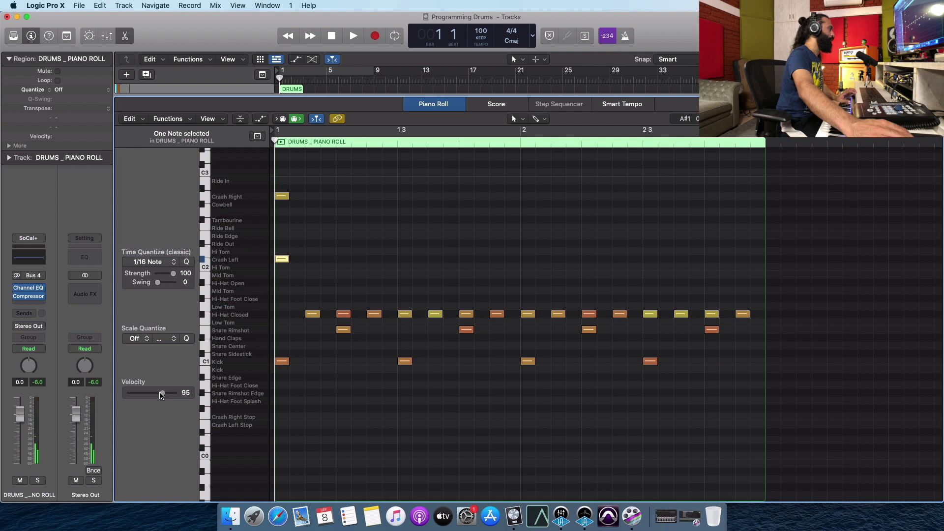
drag(163, 394, 156, 395)
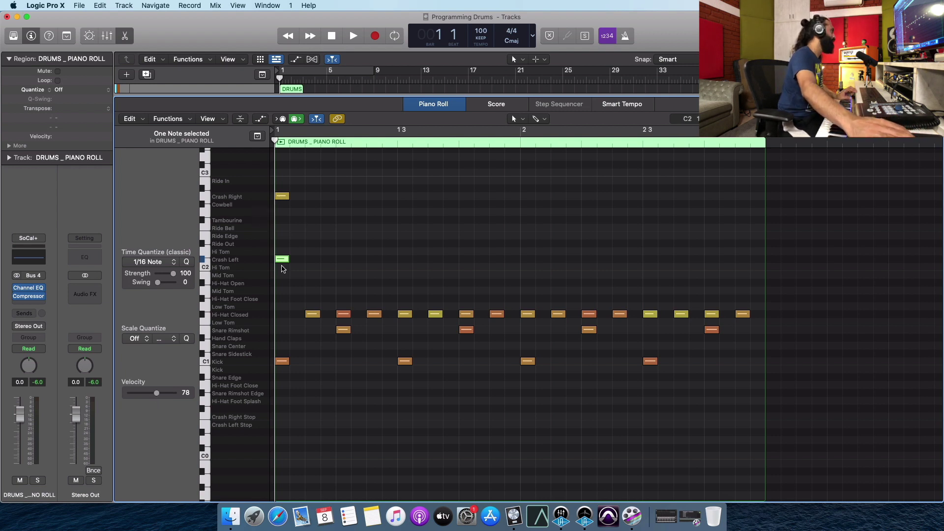
Step: Play the drum region in a loop to hear the adjusted crash, kick and snare velocities, and stop playback
click(282, 146)
key(space)
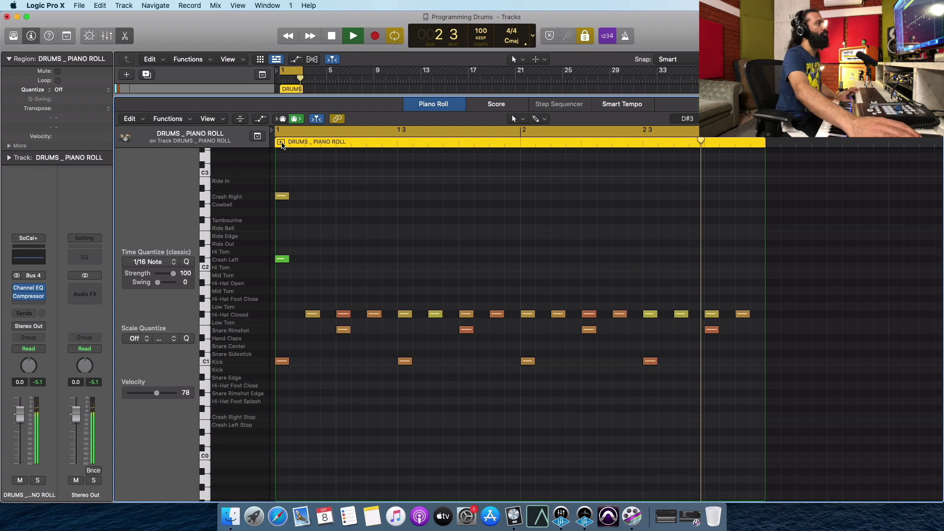
key(space)
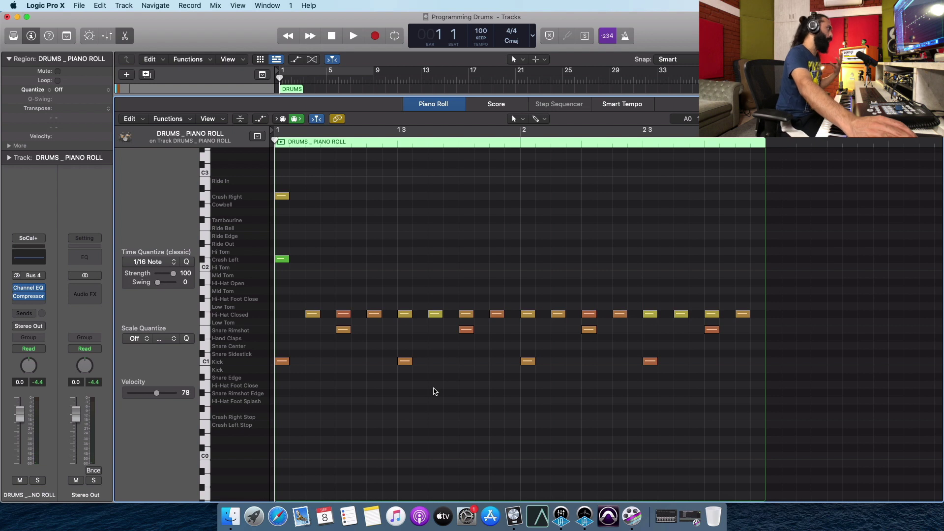
Step: Add a Kick note on the eighth after beat 4 of bar 1 and set its velocity to 63
super+click(494, 364)
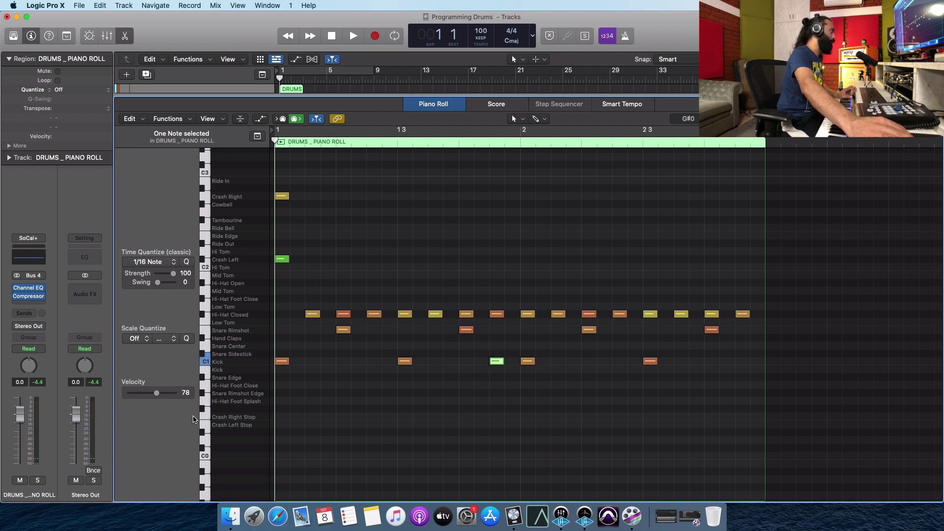
drag(155, 395, 151, 396)
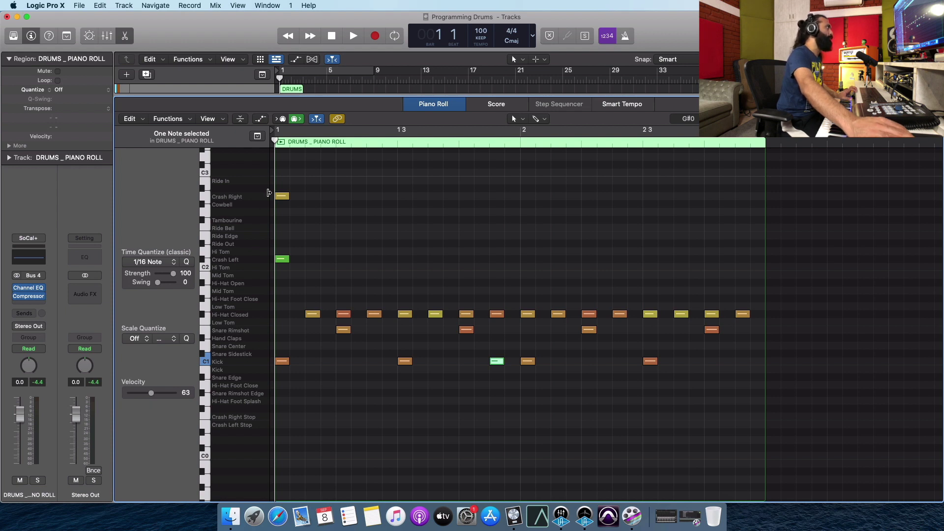
Step: Loop the drum region to check the added kick, and raise that note's velocity to 68
click(281, 143)
key(space)
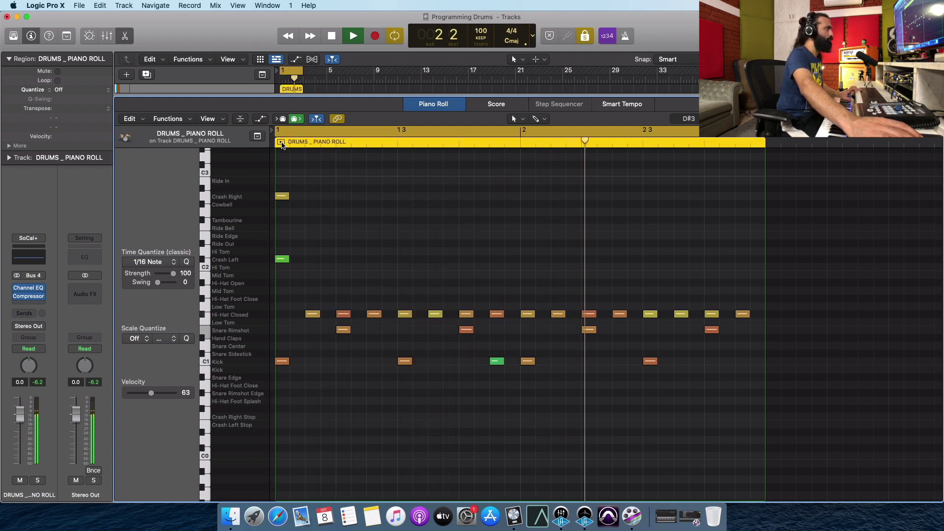
key(space)
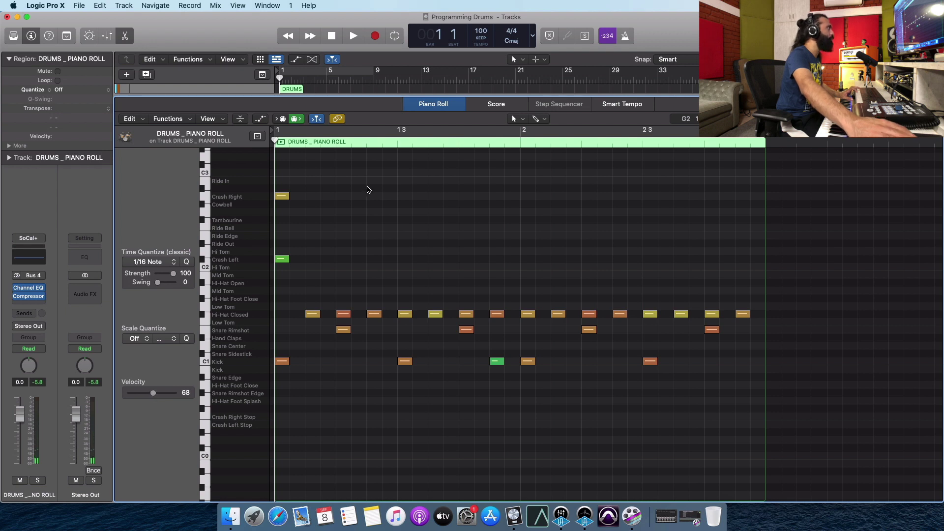
click(282, 143)
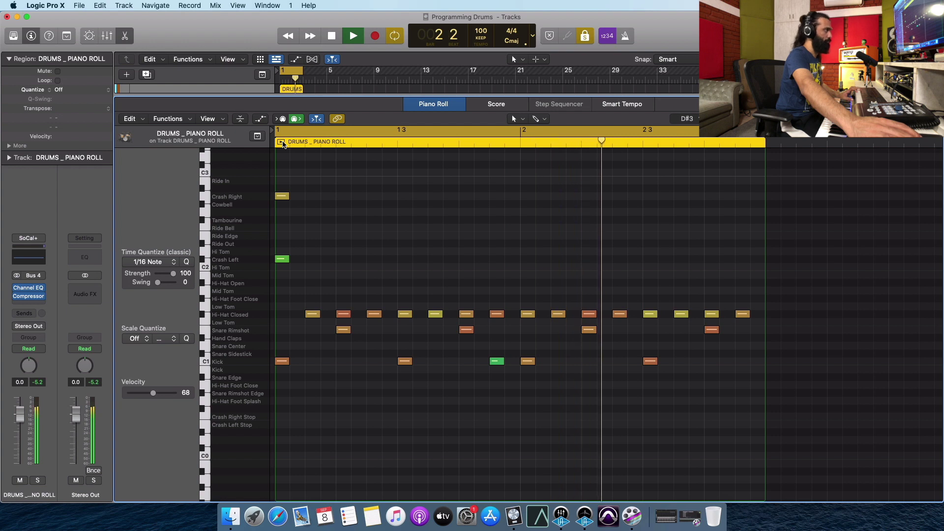
key(space)
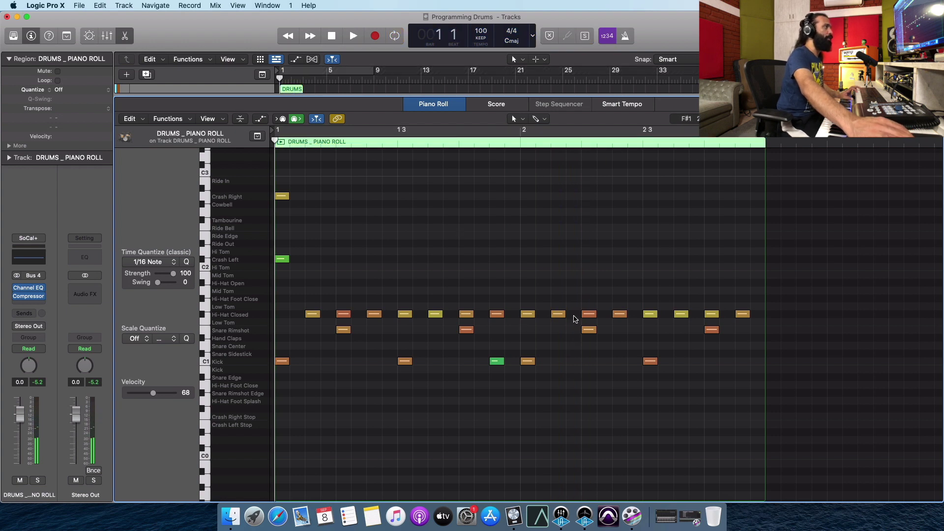
Step: Move the Closed Hi-Hat note on beat 1 of bar 2 to Hi-Hat Open and add a Hi-Hat Foot Close note a sixteenth after it
drag(528, 314, 529, 283)
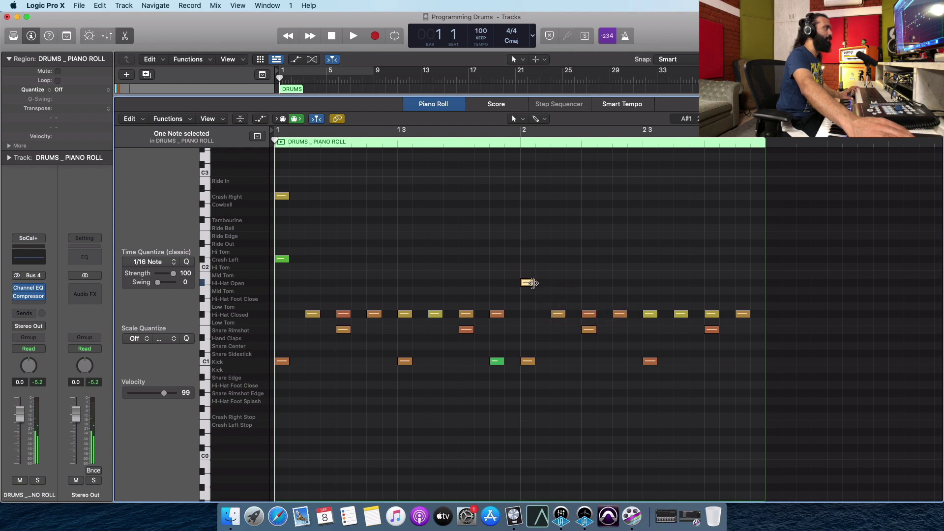
super+click(543, 299)
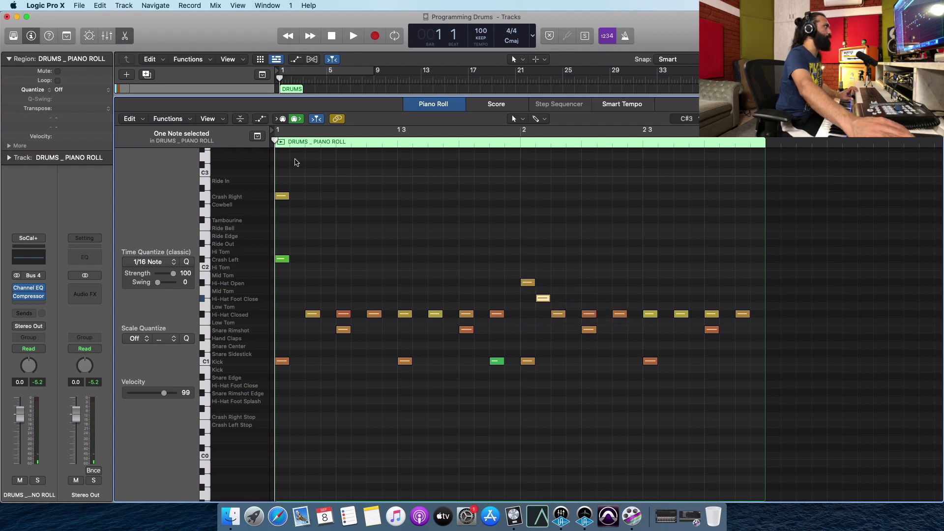
key(space)
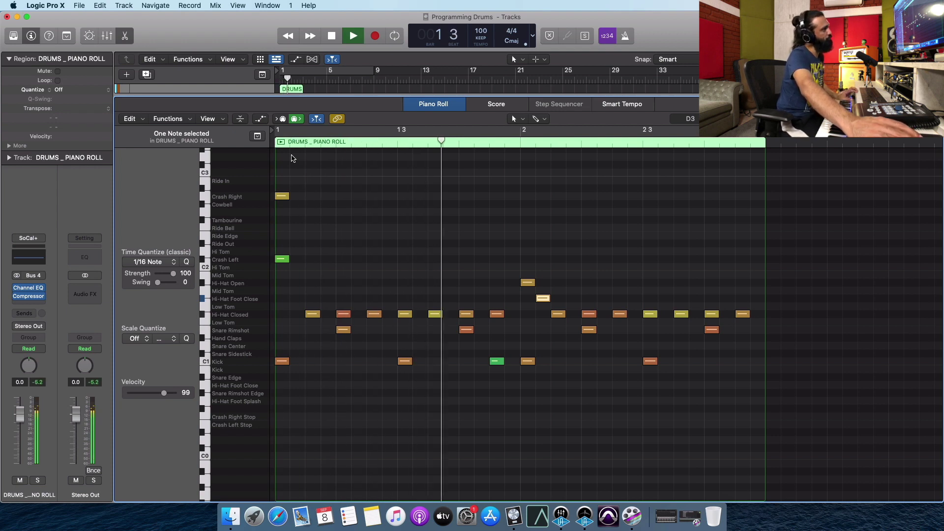
key(space)
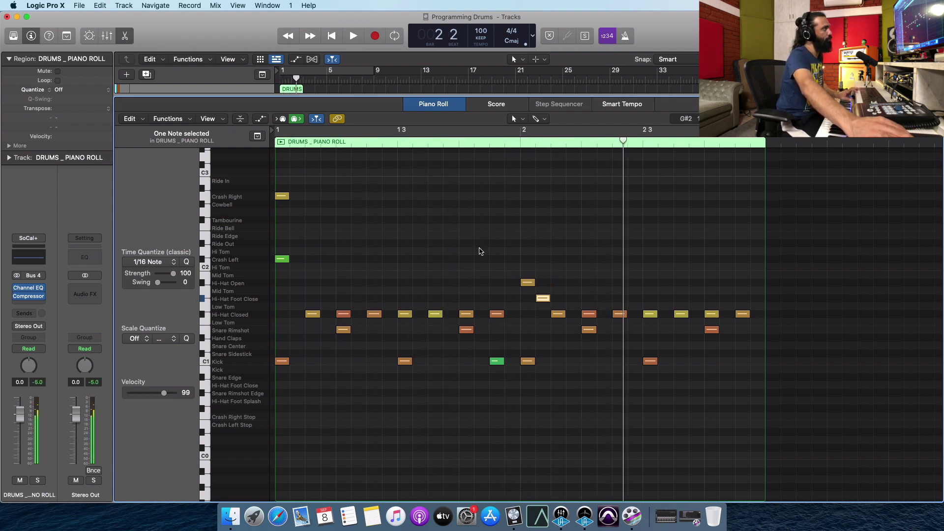
Step: Lengthen the Hi-Hat Open note to an eighth, with the Foot Close note at its end replacing the Closed Hi-Hat note there
drag(544, 301, 549, 282)
click(559, 315)
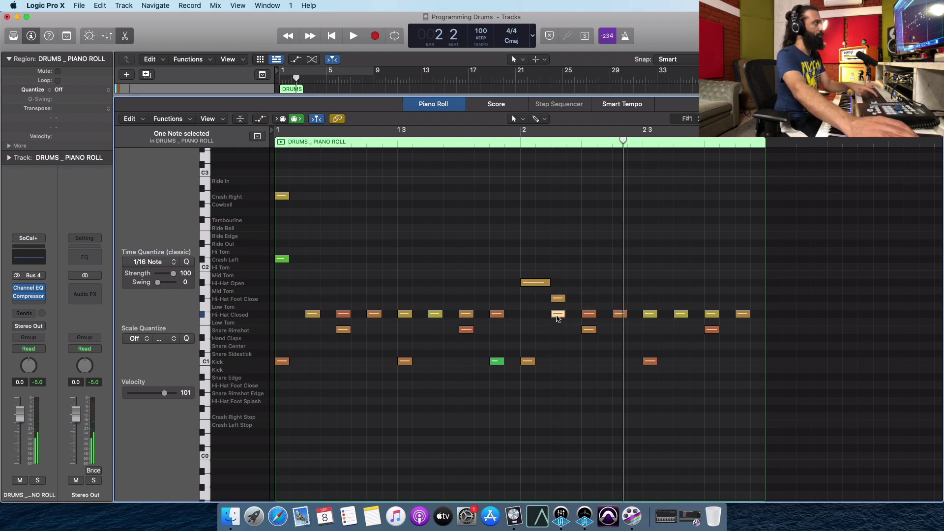
key(Delete)
Step: Play the drum region in a loop to hear the open hi-hat, and stop with cycling turned off
key(c)
key(space)
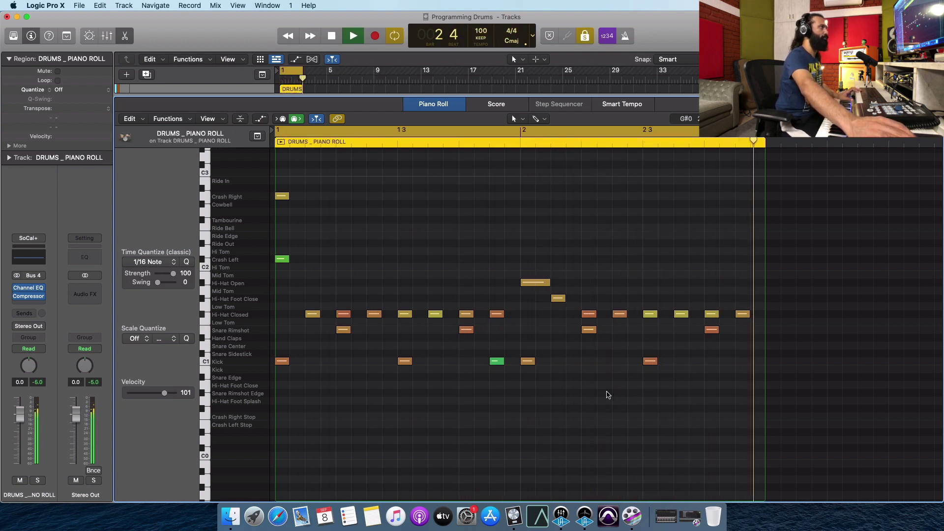
key(space)
key(c)
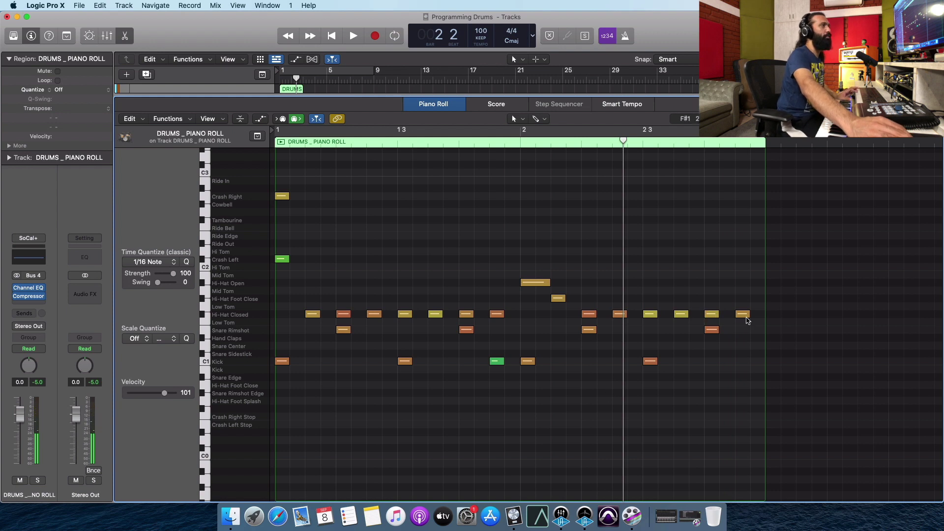
Step: Add a Closed Hi-Hat note a sixteenth after beat 3 of bar 2 and shorten it and its two neighbours to about half length
mouse_move(745, 316)
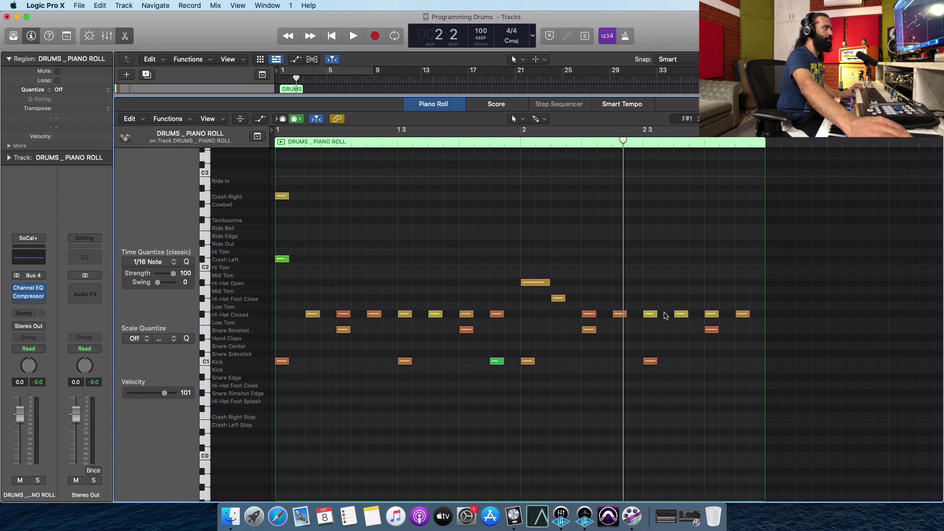
click(666, 314)
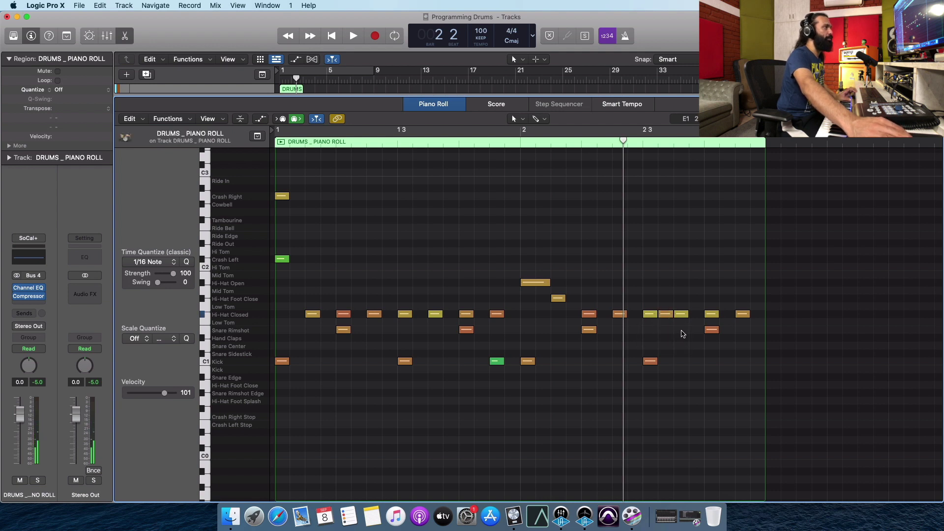
drag(681, 331, 649, 318)
click(660, 330)
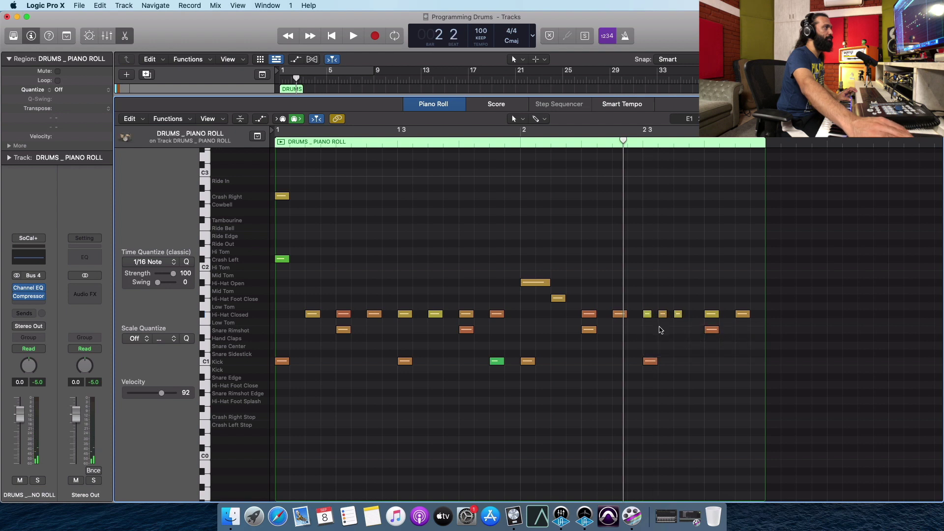
Step: Set the velocities of the three short Closed Hi-Hat notes from beat 3 of bar 2 to 98, 73 and 84 in order
click(647, 315)
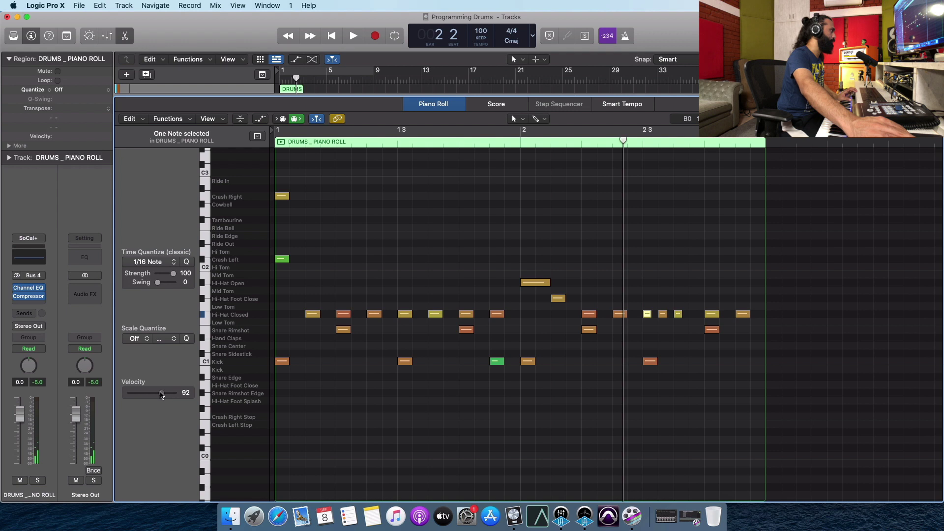
drag(160, 395, 163, 394)
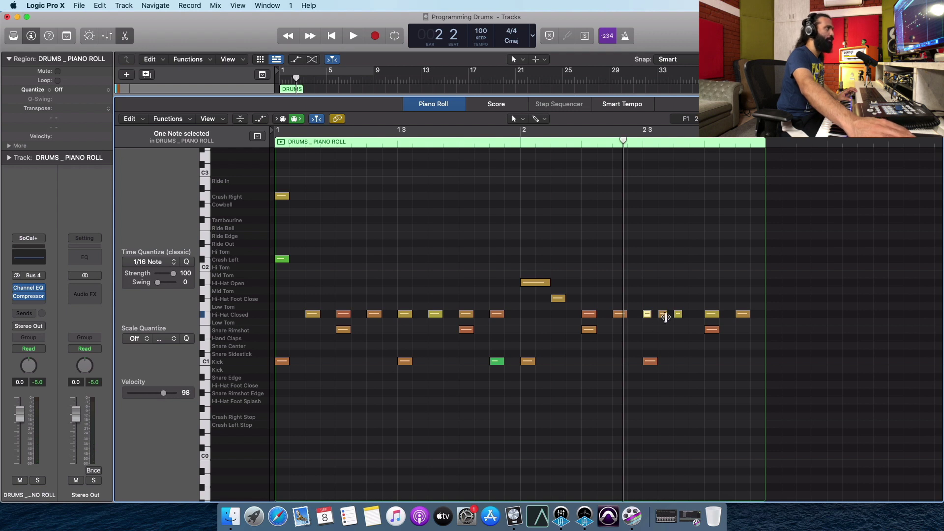
click(663, 316)
drag(166, 394, 159, 396)
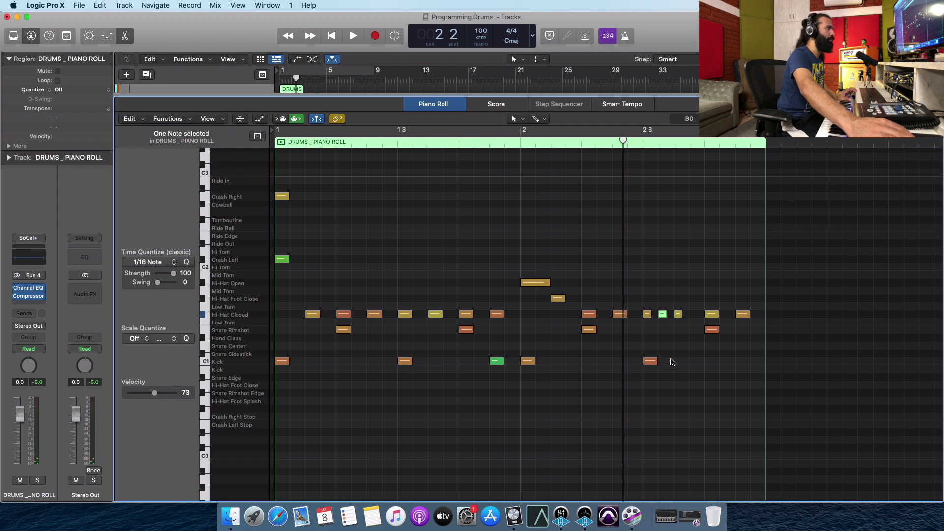
click(678, 320)
click(677, 316)
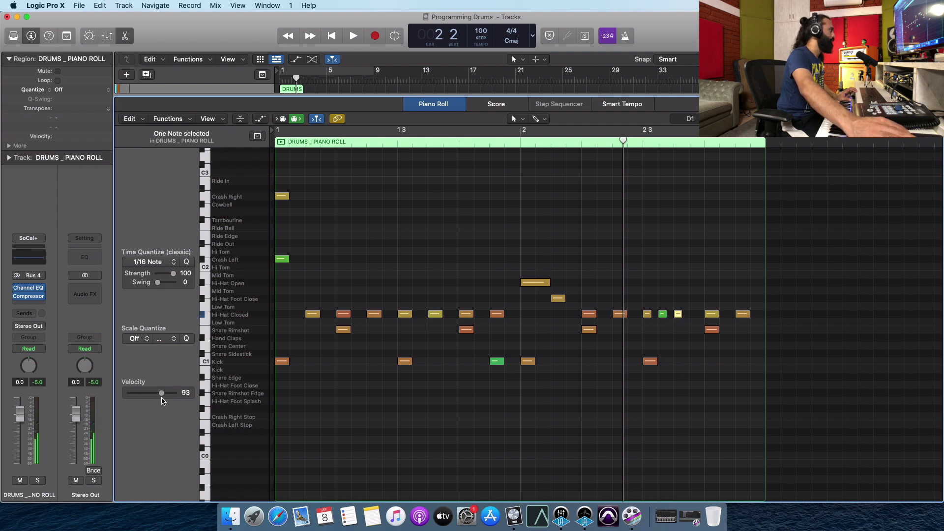
drag(158, 395, 156, 395)
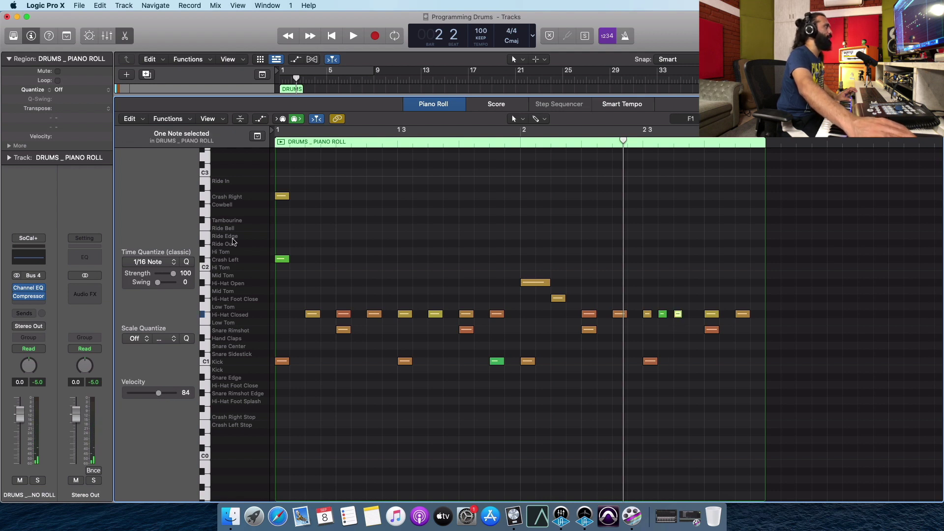
Step: Play the piano roll beat from the start of bar 2 to hear the hi-hat sixteenths
click(521, 139)
key(space)
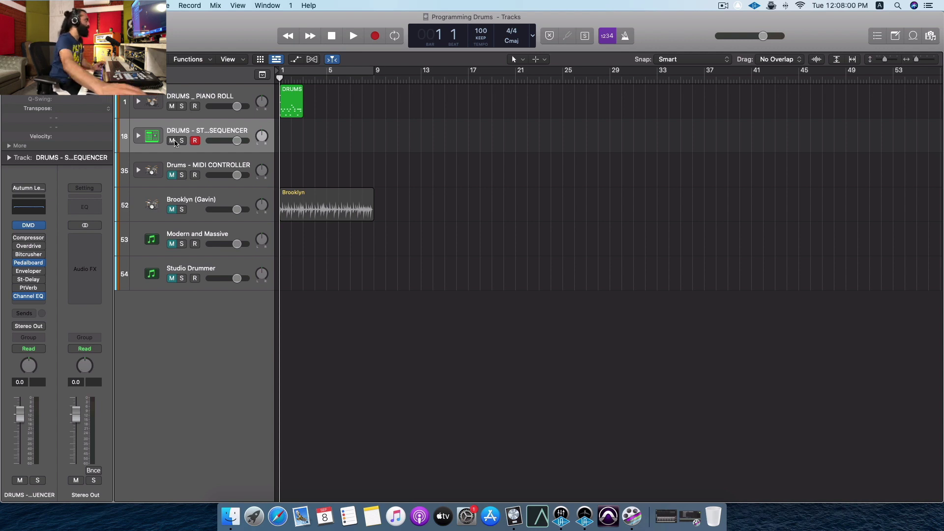
Step: Create a pattern region at bar 1 of the step sequencer drum track and add kicks on steps 1, 5, 9 and 13
right_click(284, 126)
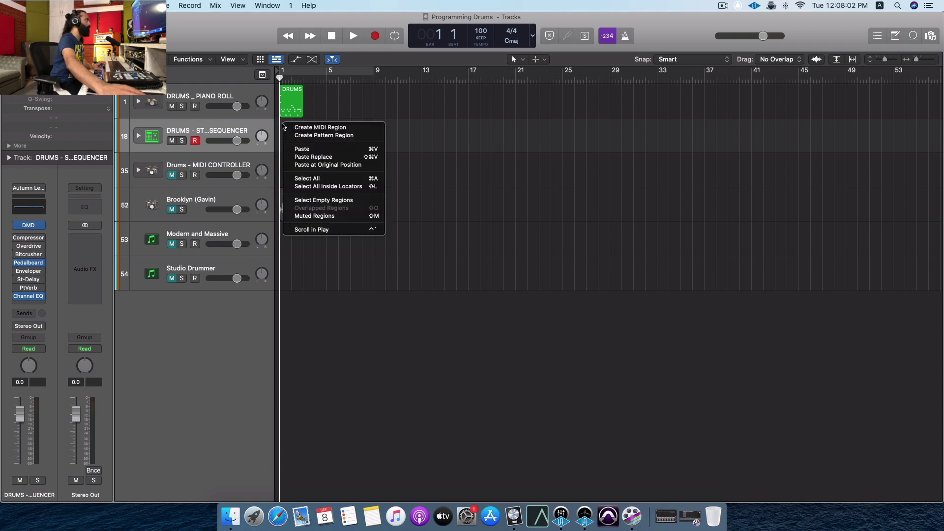
click(303, 138)
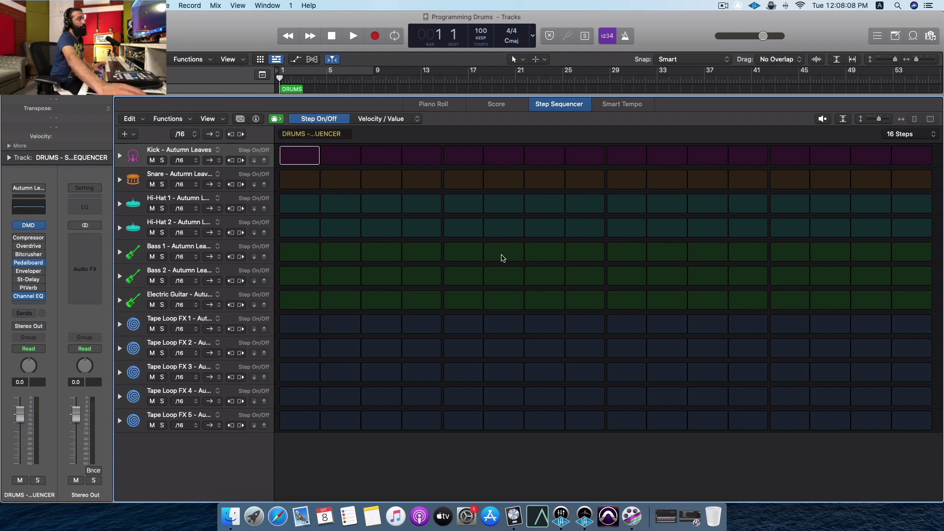
click(300, 156)
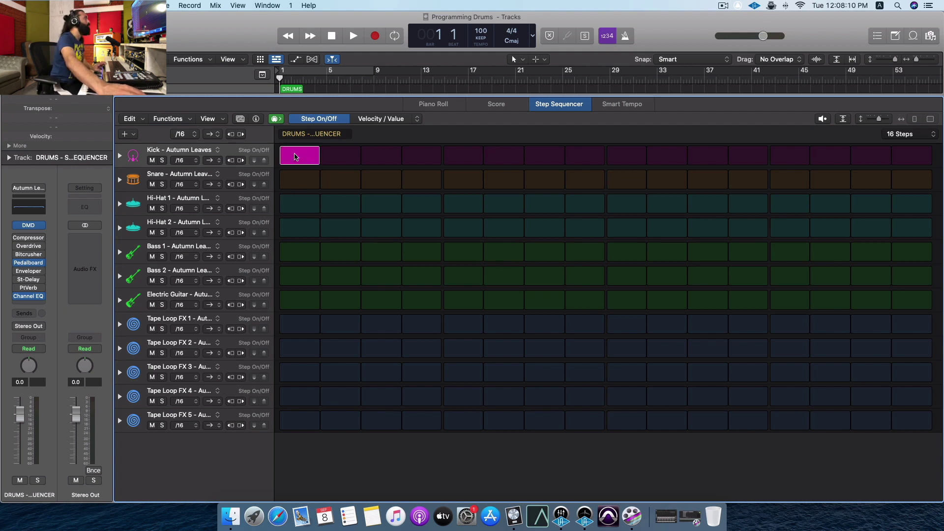
click(463, 156)
click(610, 154)
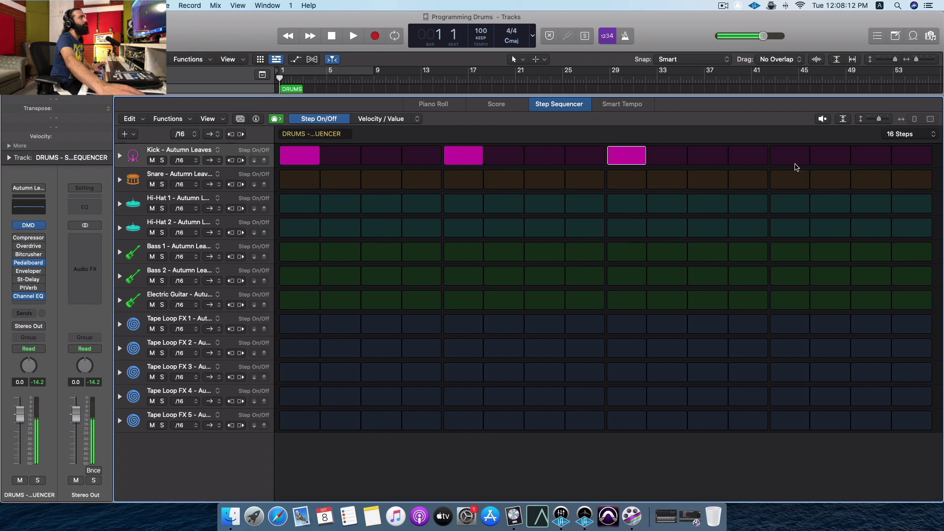
click(794, 156)
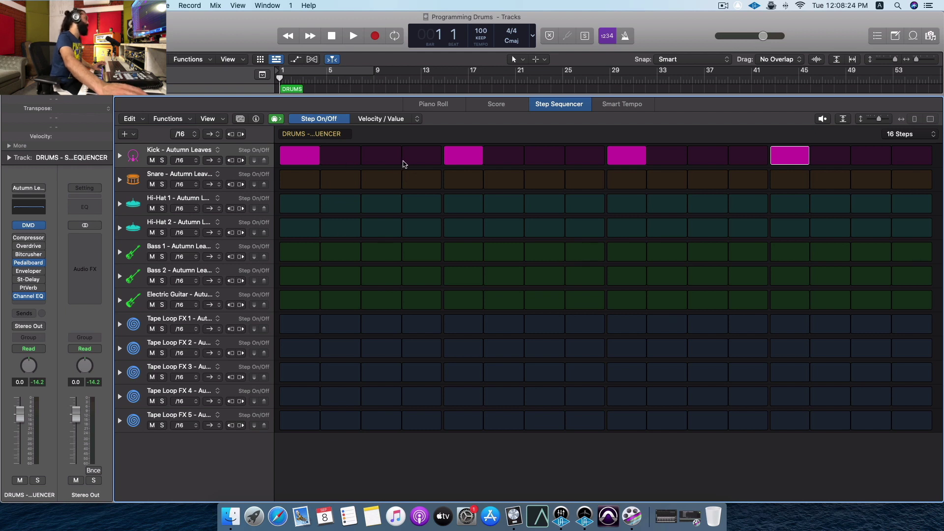
Step: Add snares on steps 5 and 13 and set the kick velocity on those two steps to 80
click(452, 179)
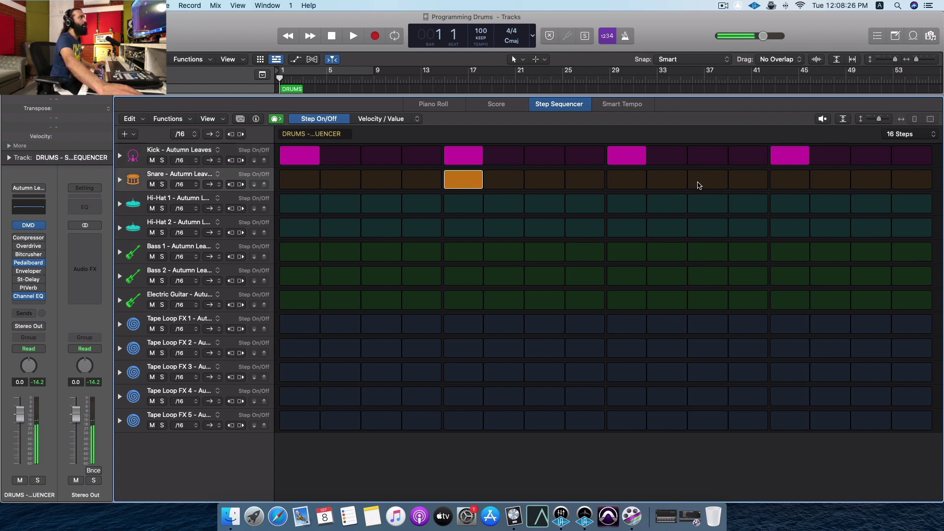
click(775, 178)
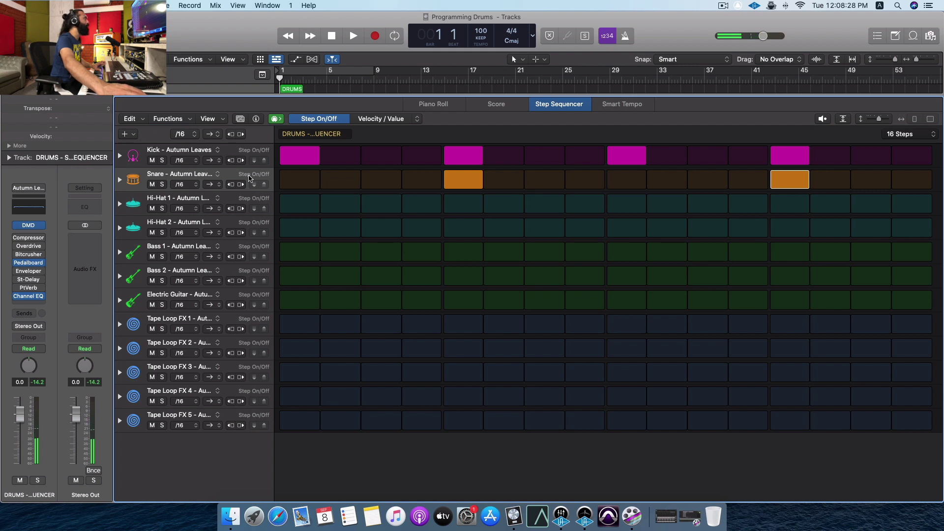
click(119, 156)
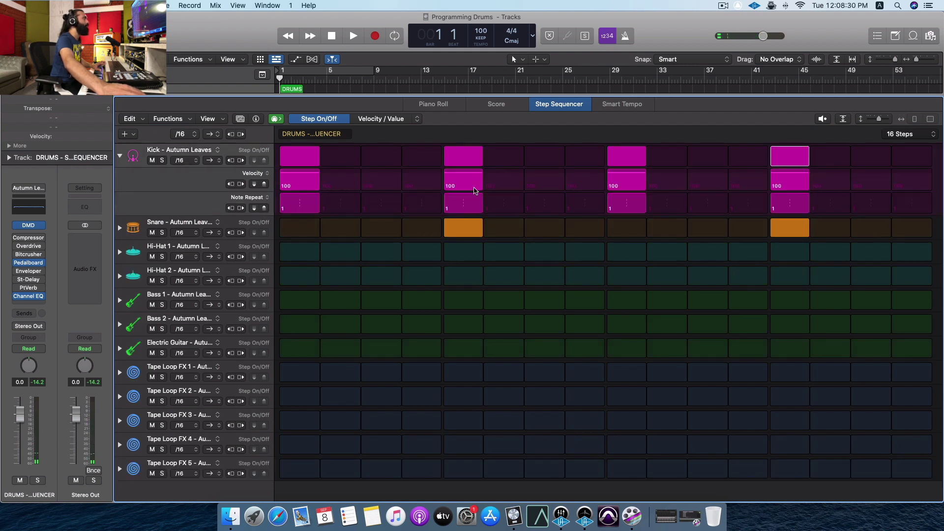
drag(467, 178, 469, 179)
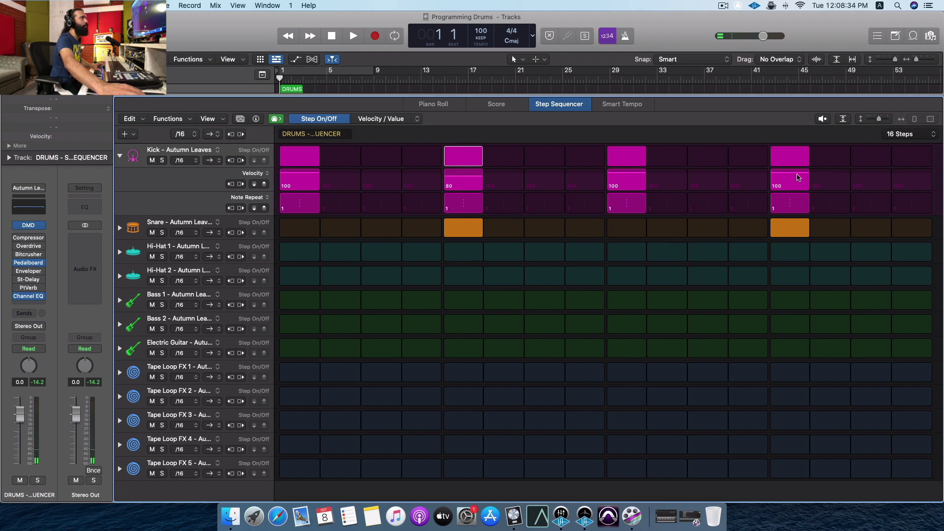
drag(799, 178, 799, 179)
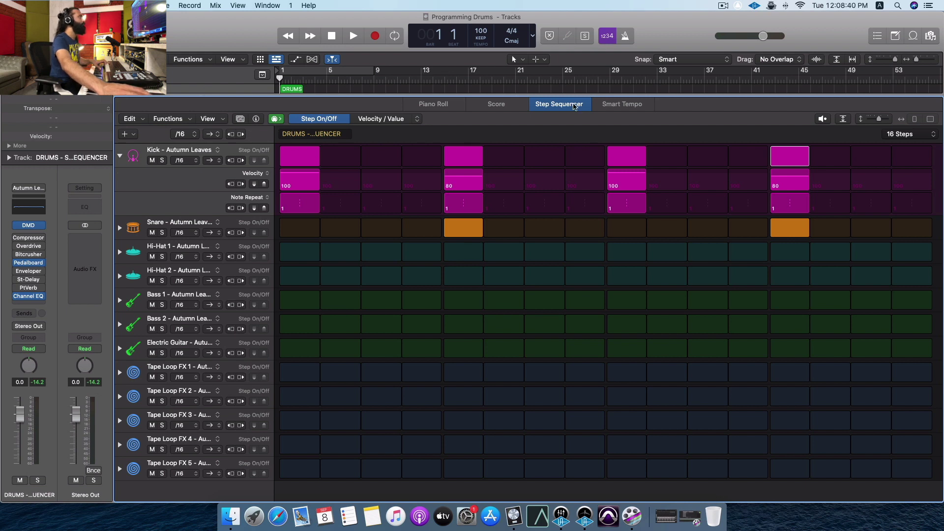
Step: Solo the step sequencer track, play it with bars 1 to 4 cycled, and stop with its pattern region open for editing
key(e)
click(180, 141)
key(space)
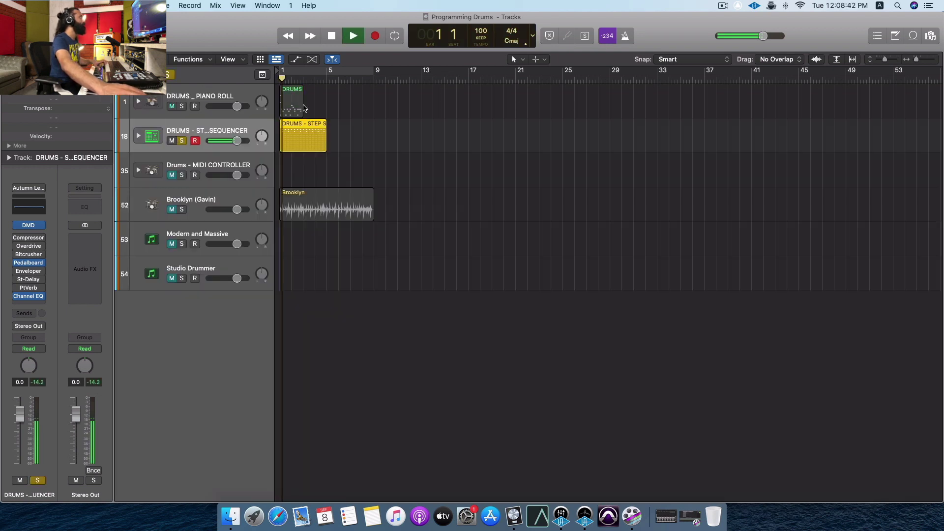
drag(283, 71, 327, 70)
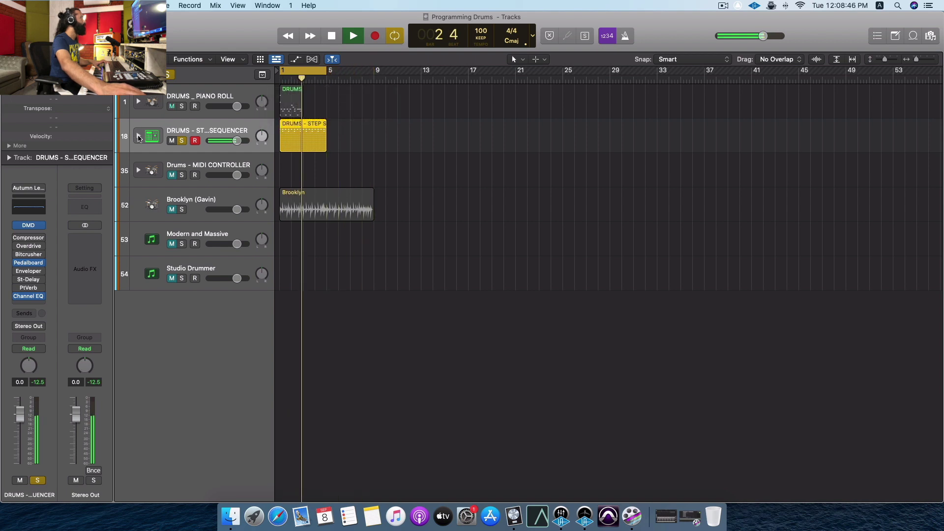
double_click(321, 126)
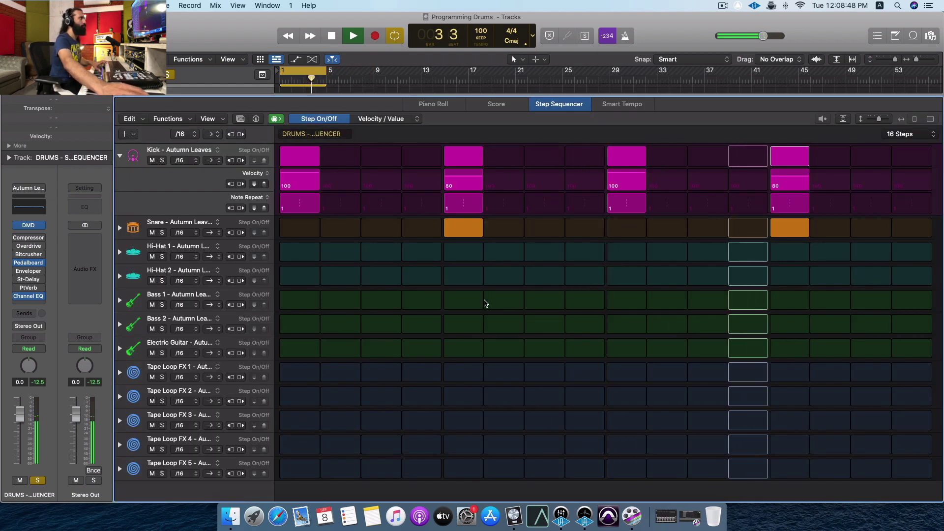
key(space)
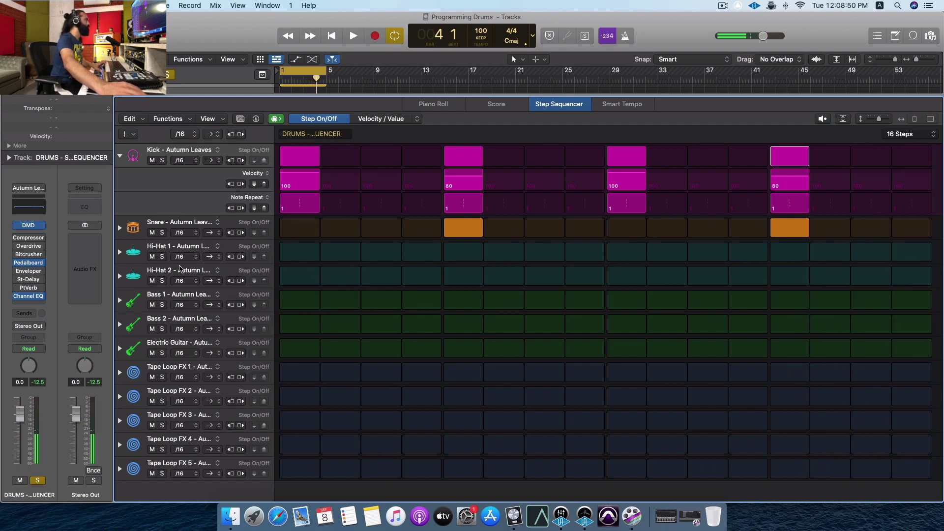
Step: Audition the two hi-hat sounds and fill all 16 steps of the Hi-Hat 1 row
click(134, 277)
click(135, 255)
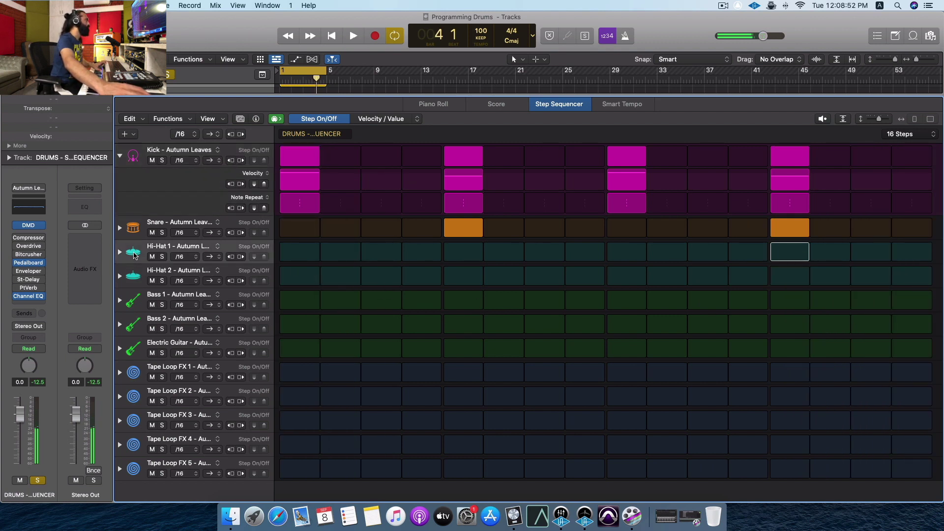
mouse_move(295, 256)
mouse_down()
mouse_move(288, 250)
mouse_move(657, 270)
mouse_move(793, 264)
mouse_move(639, 274)
mouse_move(742, 255)
mouse_up()
drag(838, 252, 731, 247)
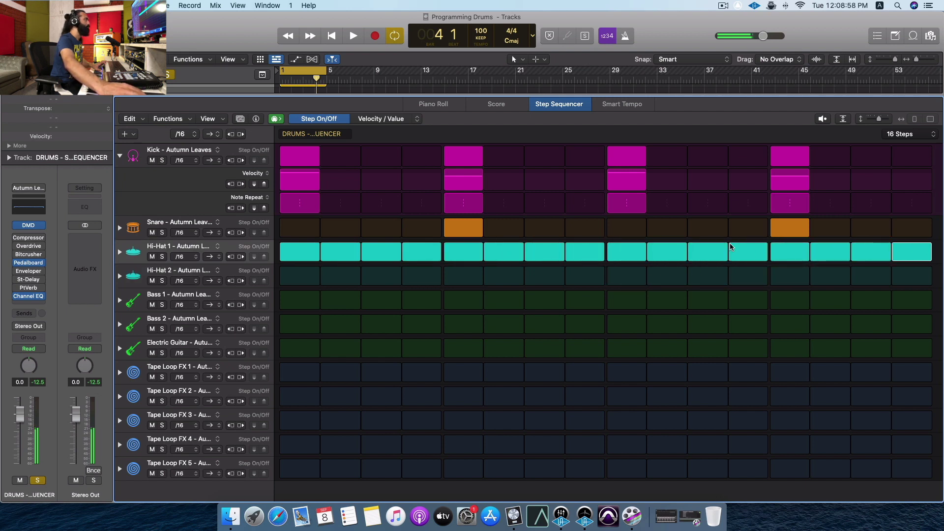
Step: Vary the Hi-Hat 1 velocities across all 16 steps, keeping them between about 54 and 73
click(121, 252)
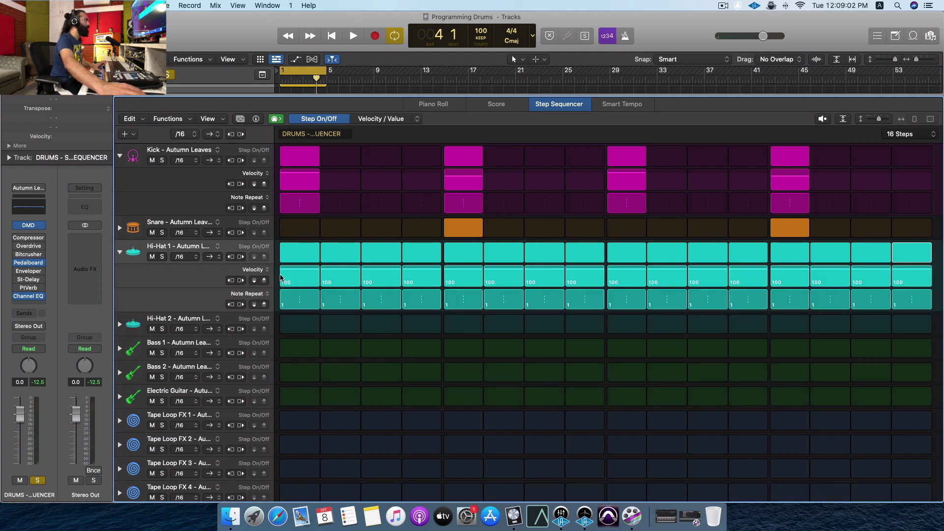
drag(282, 274, 423, 275)
drag(298, 278, 297, 279)
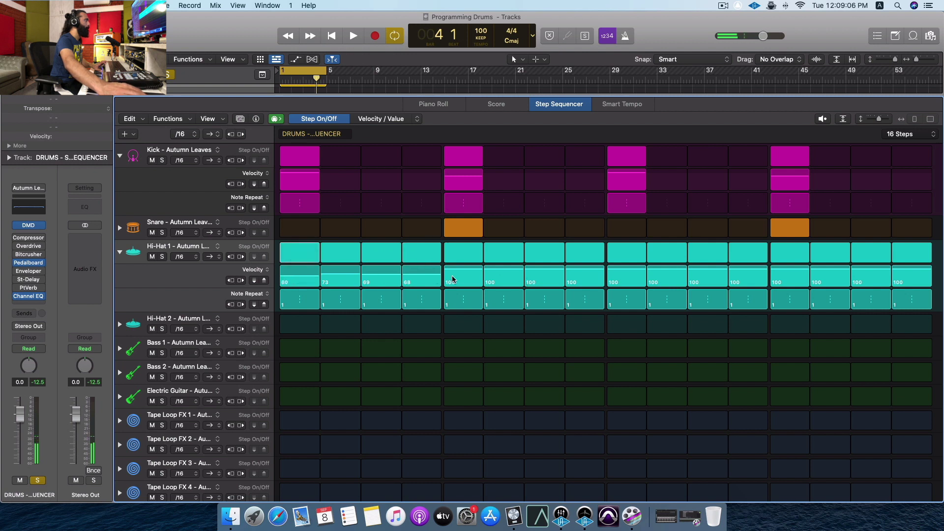
drag(465, 275, 622, 281)
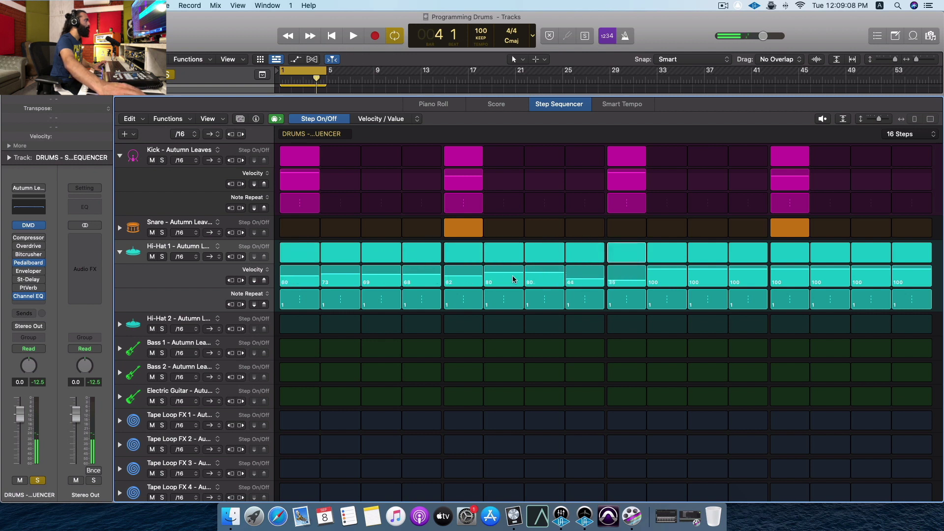
mouse_move(515, 276)
mouse_down()
mouse_move(543, 276)
mouse_move(502, 278)
mouse_move(912, 279)
mouse_up()
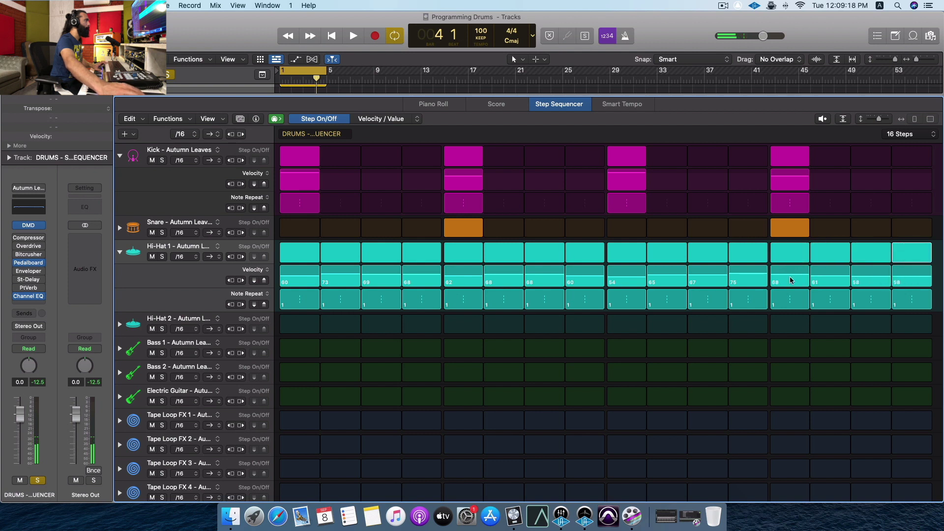
drag(791, 280, 748, 276)
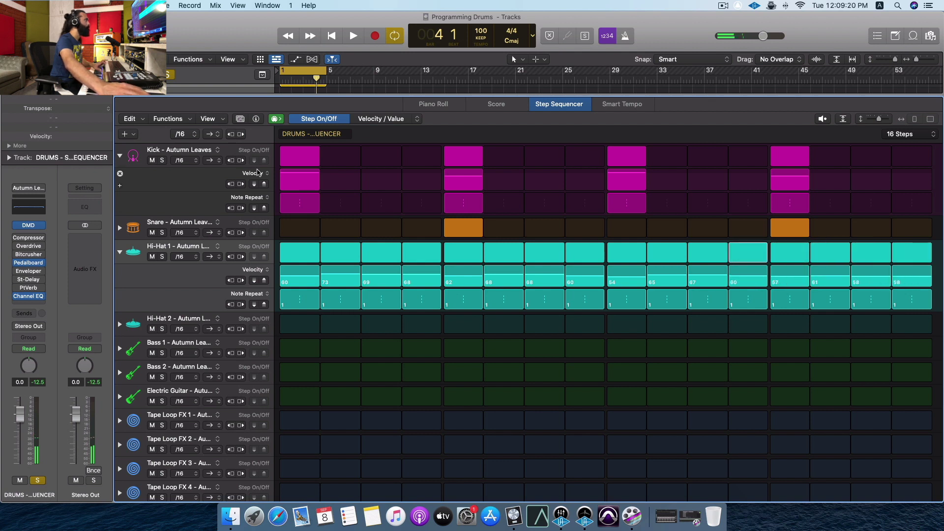
Step: Play the pattern to hear the varied hi-hats, stop it and collapse the Hi-Hat 1 row's subrows
key(space)
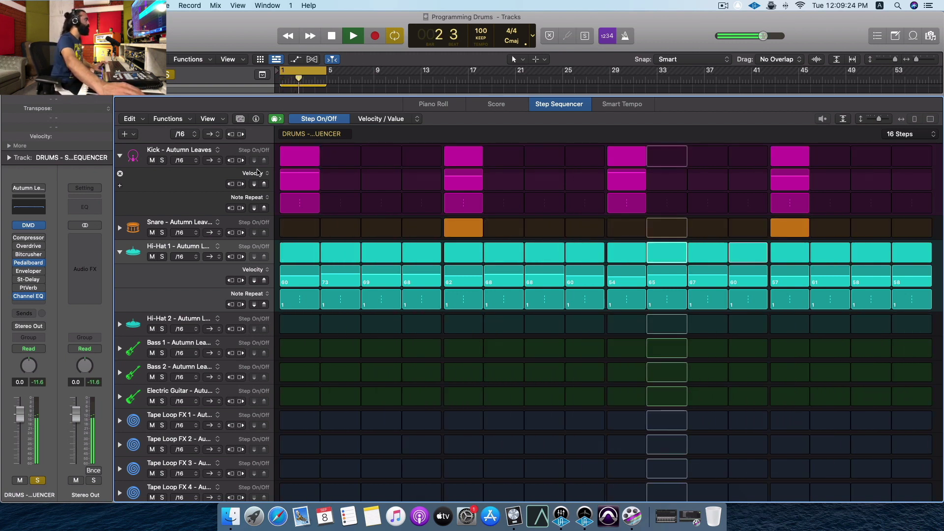
key(space)
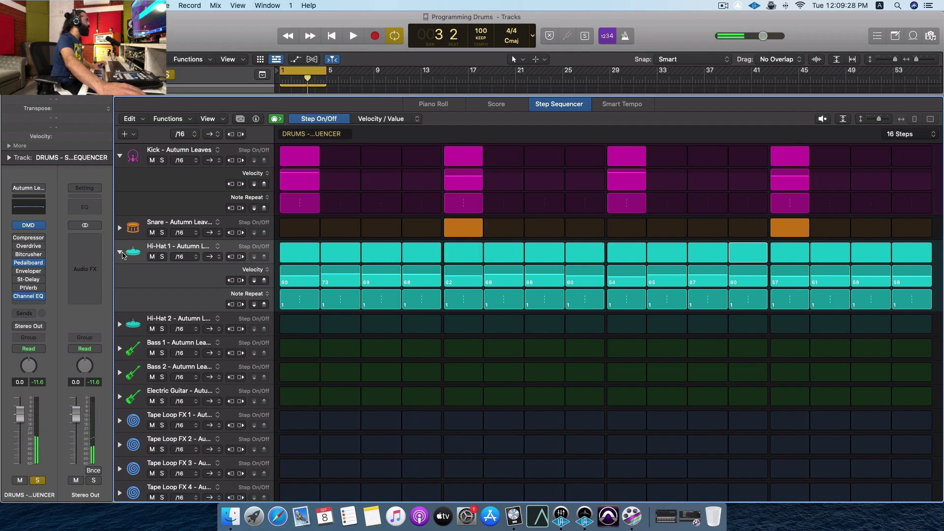
click(119, 253)
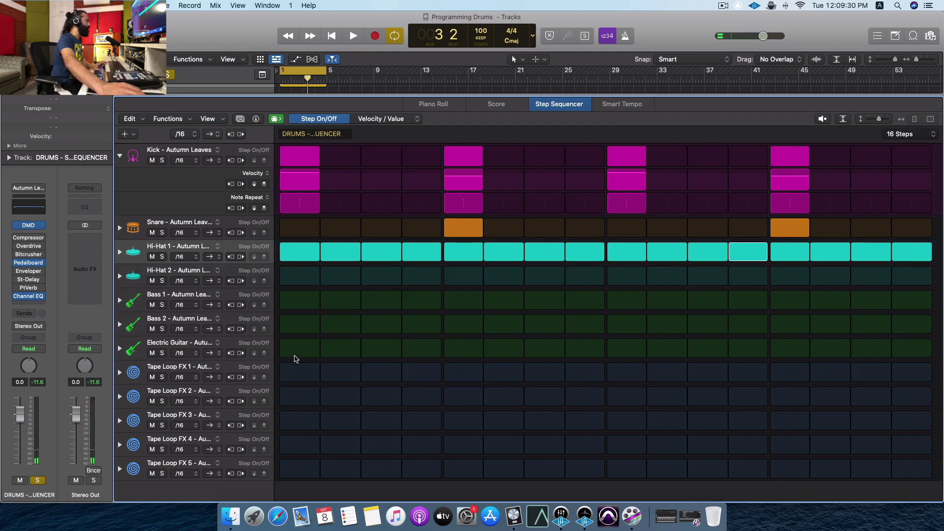
Step: Add a Bass 1 hit on step 1 and a Bass 2 hit on step 9, and play the pattern
click(296, 309)
click(634, 325)
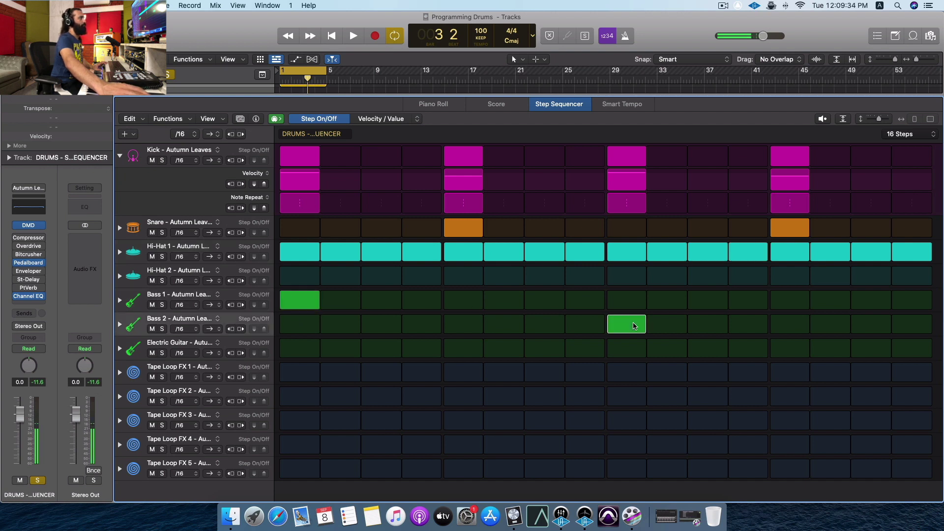
key(space)
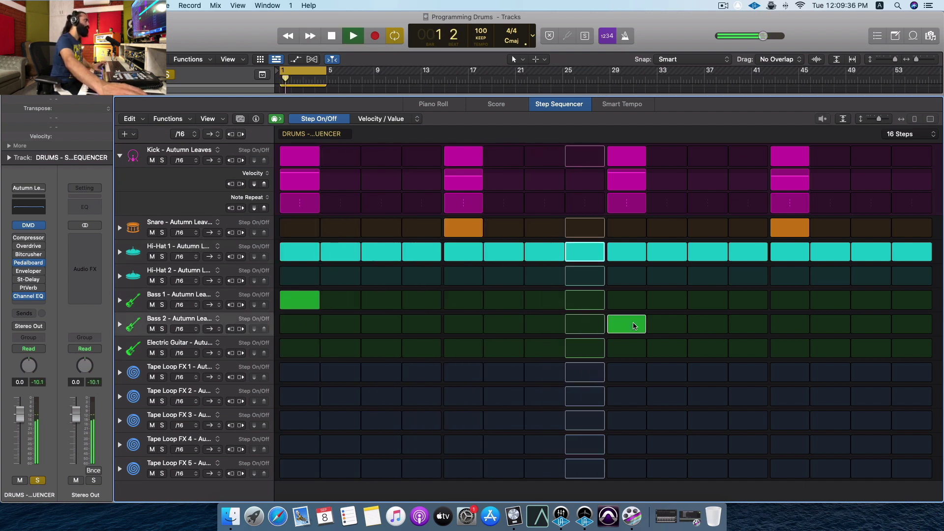
Step: Move the Bass 2 hit from step 9 to step 7, listen to the pattern and stop playback
click(625, 326)
click(559, 327)
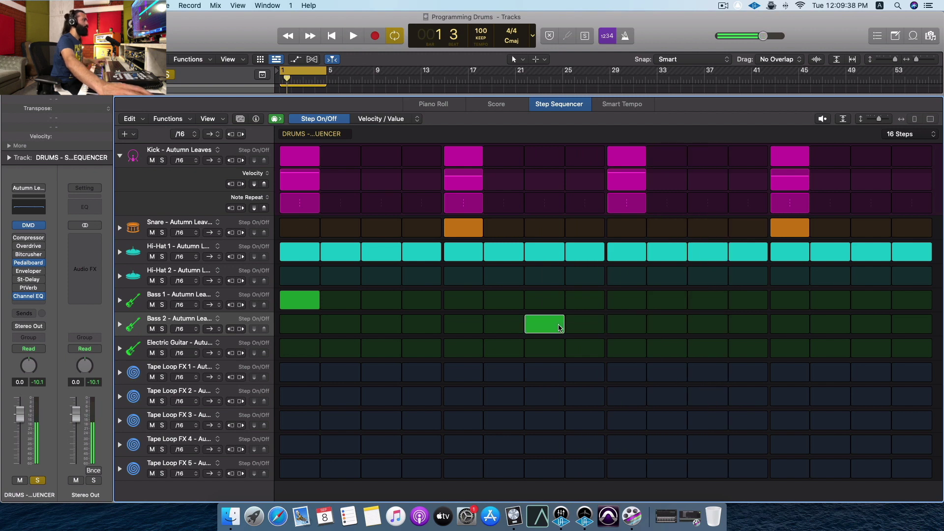
key(space)
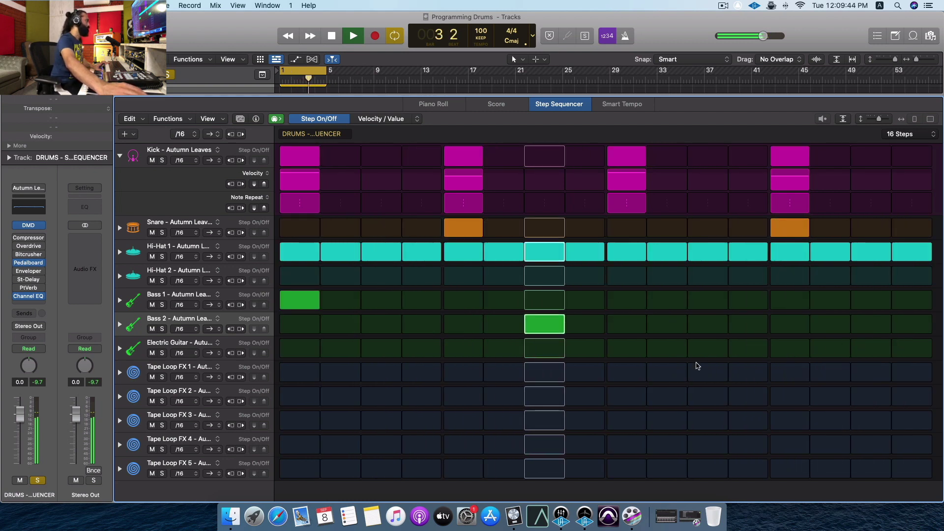
key(space)
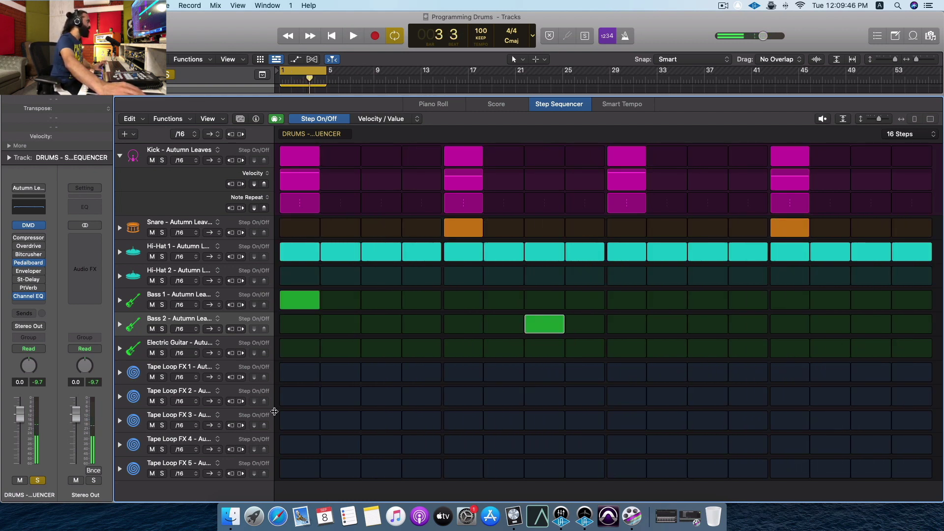
Step: Audition the Tape Loop FX sounds and add Tape Loop FX 1 on step 1 and Tape Loop FX 2 on step 7
click(133, 393)
click(132, 372)
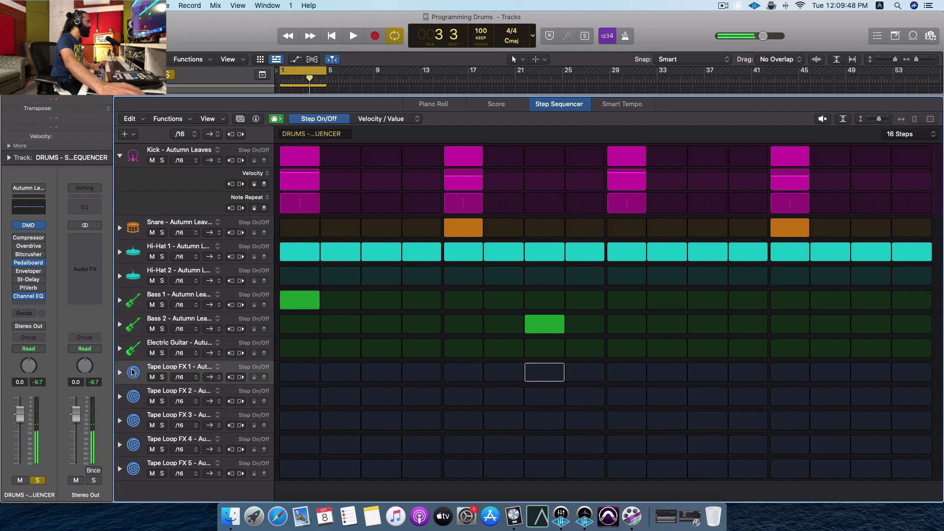
click(137, 421)
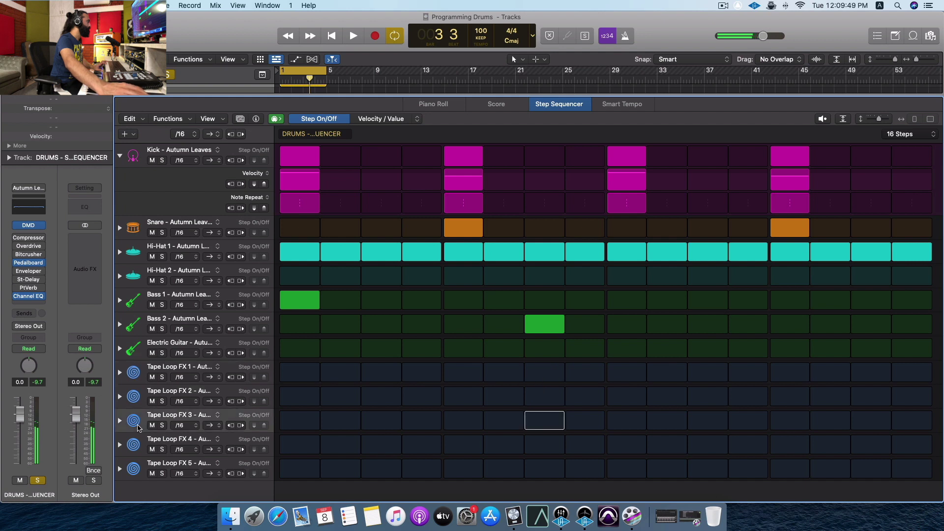
click(292, 397)
click(292, 398)
click(292, 378)
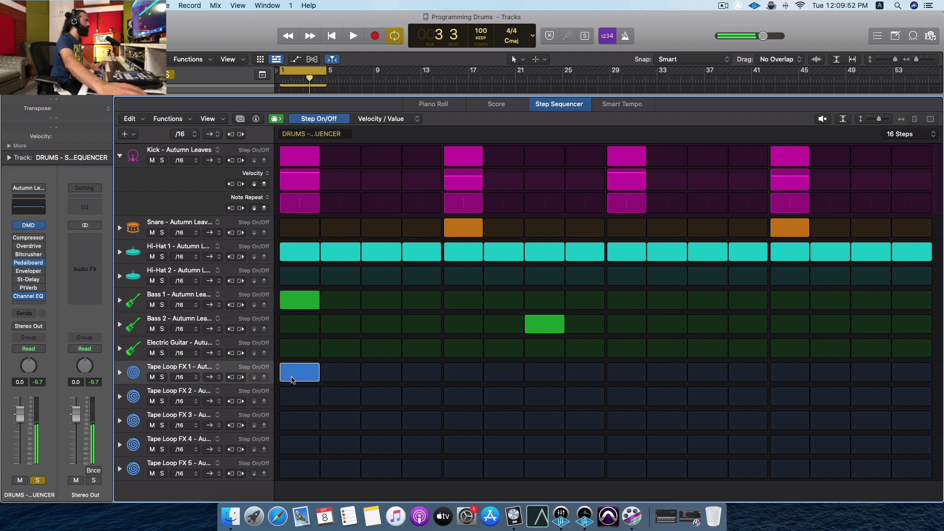
click(559, 401)
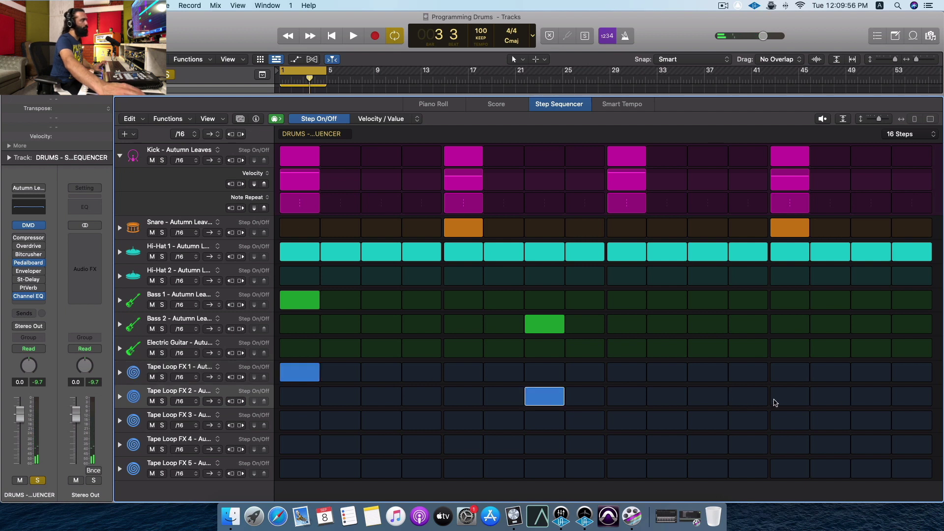
Step: Audition Tape Loop FX 4 and 5, add a Tape Loop FX 5 hit on step 1 and briefly play the pattern
click(134, 448)
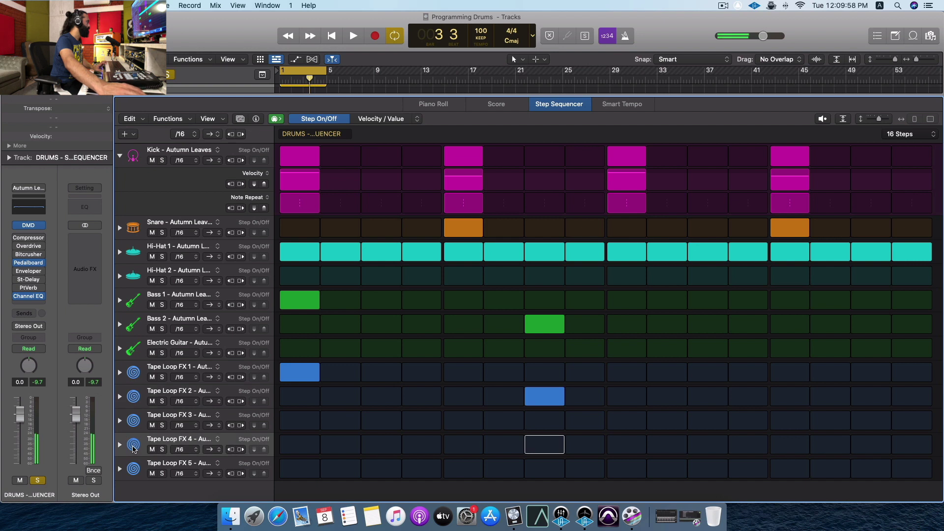
click(137, 467)
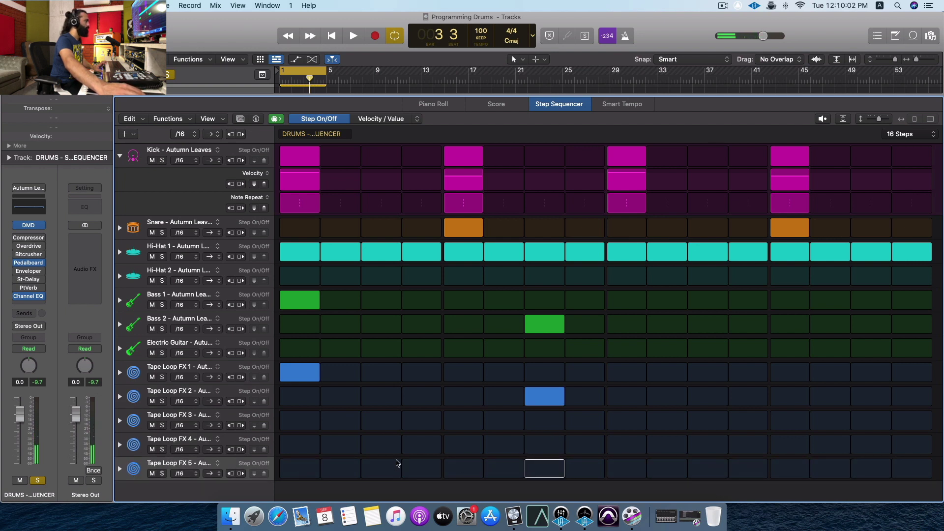
click(297, 464)
key(space)
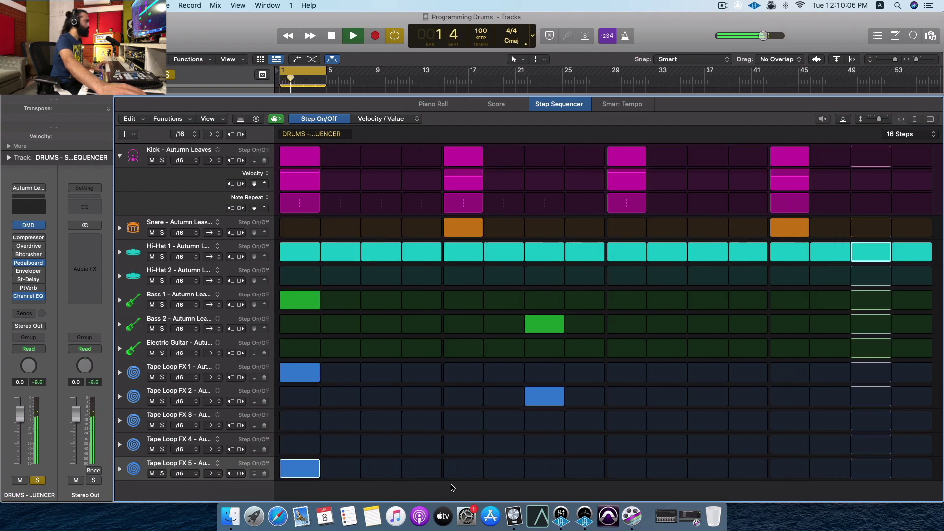
key(space)
Step: Replace the Tape Loop FX 2 hit on step 7 with a Tape Loop FX 3 hit and listen to the pattern
click(537, 399)
click(537, 418)
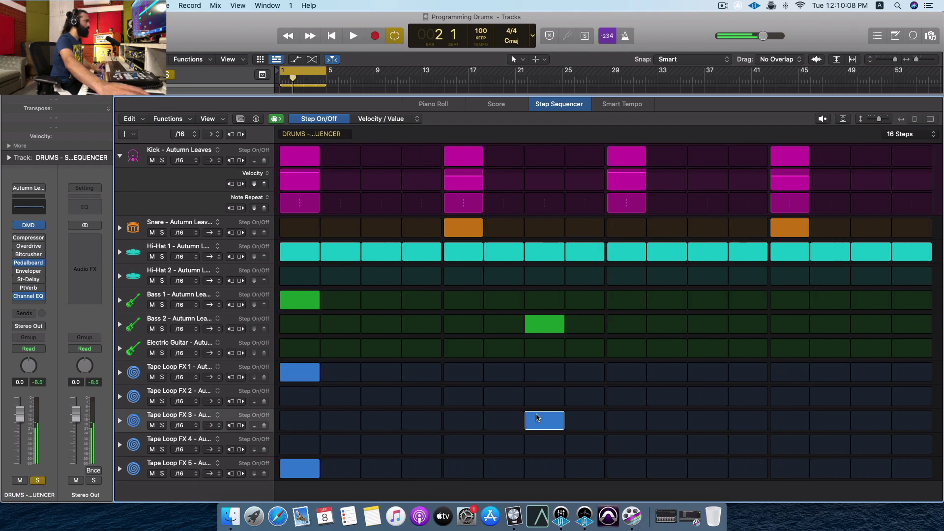
key(space)
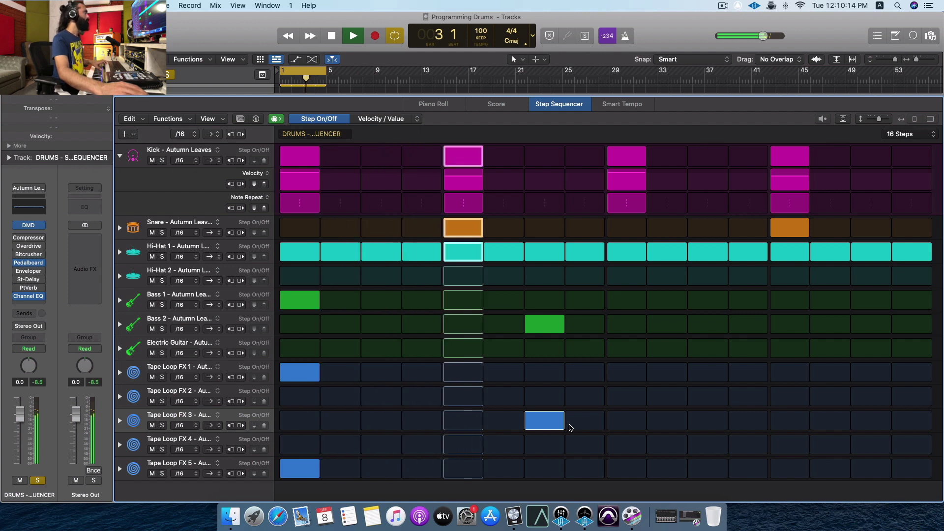
key(space)
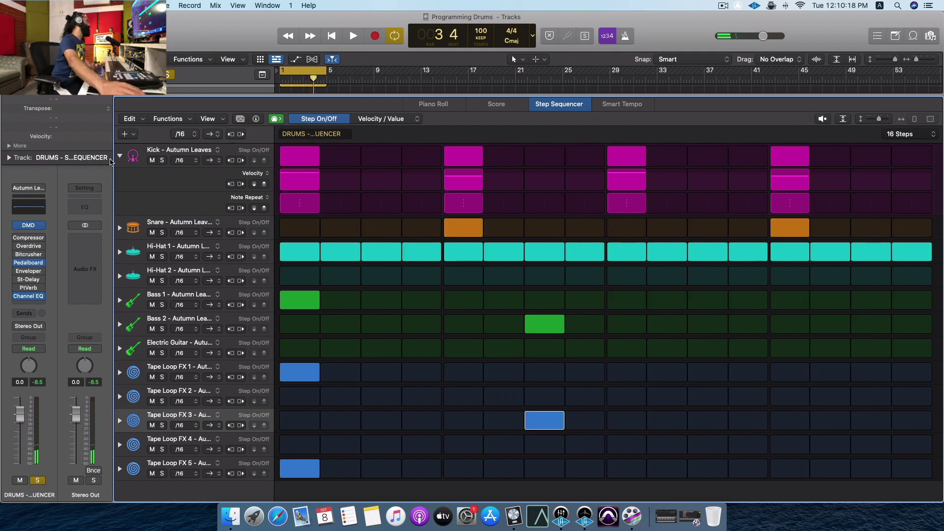
click(119, 156)
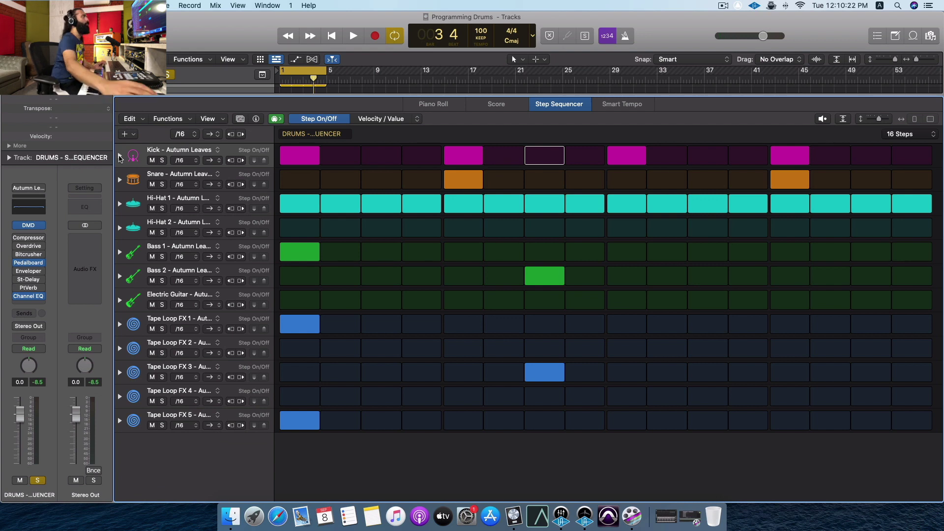
key(e)
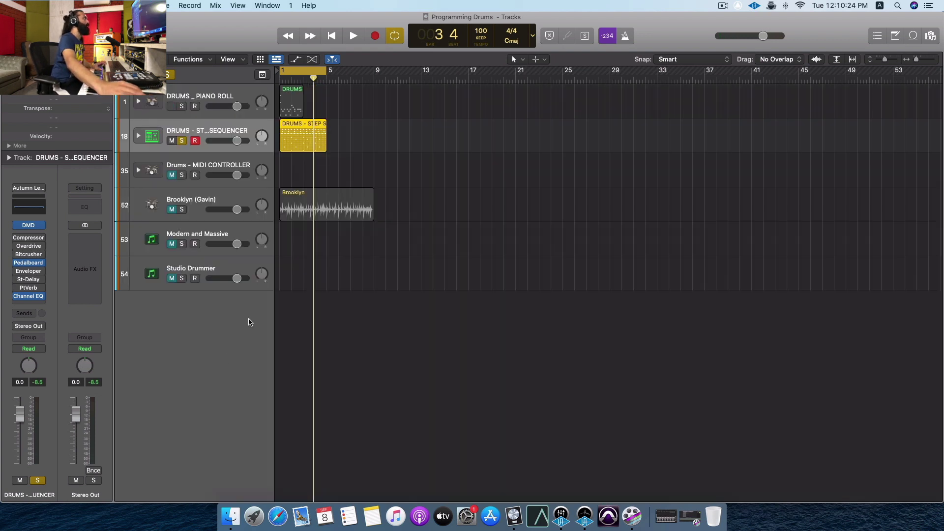
Step: Inspect the Overheads channel's Drum Kit Designer in the DRUMS _ PIANO ROLL stack, and turn off solo on the step sequencer track
click(219, 96)
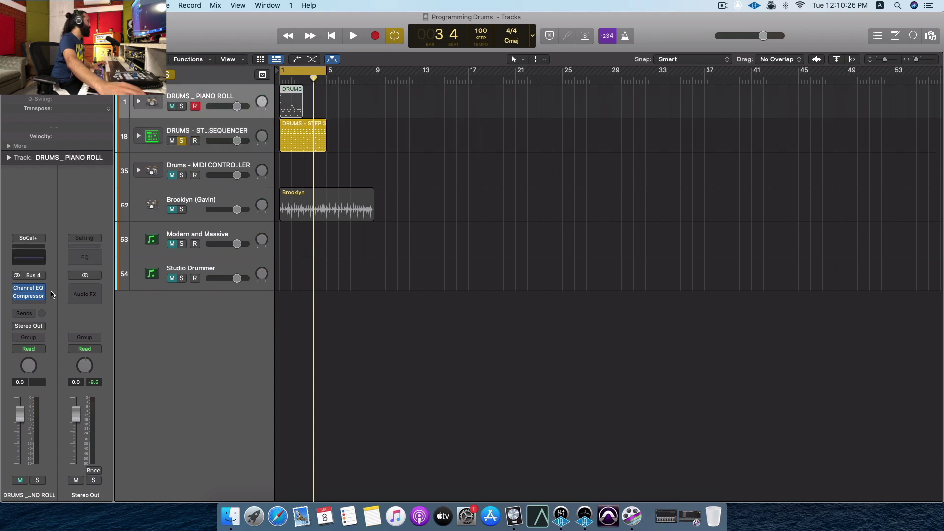
click(139, 102)
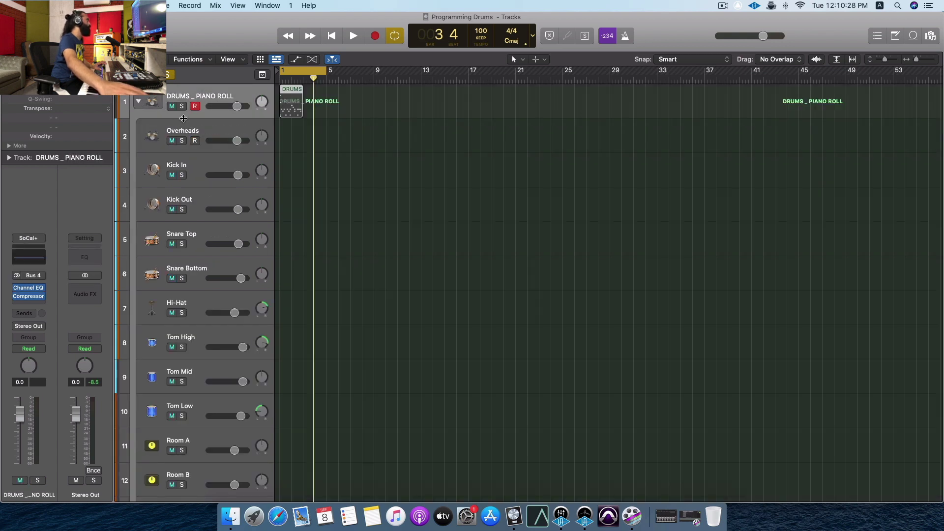
click(188, 128)
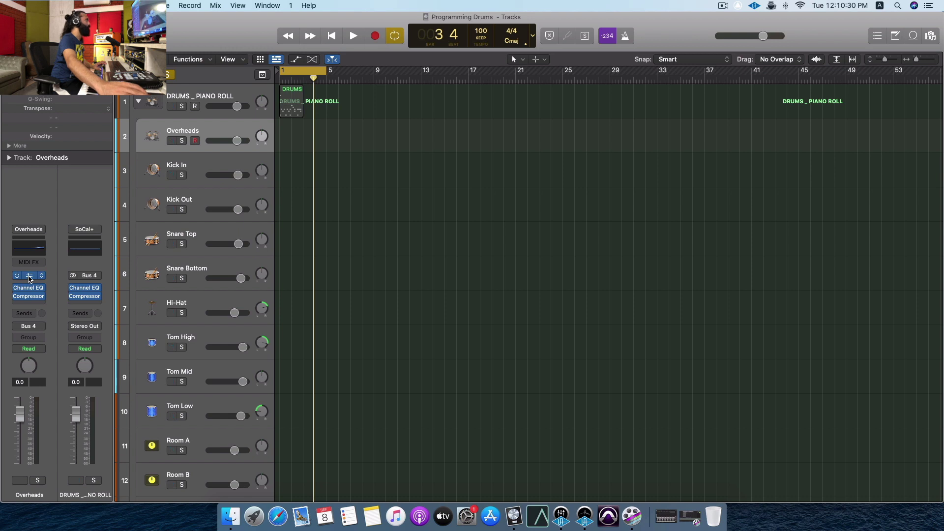
click(29, 279)
drag(539, 170, 548, 126)
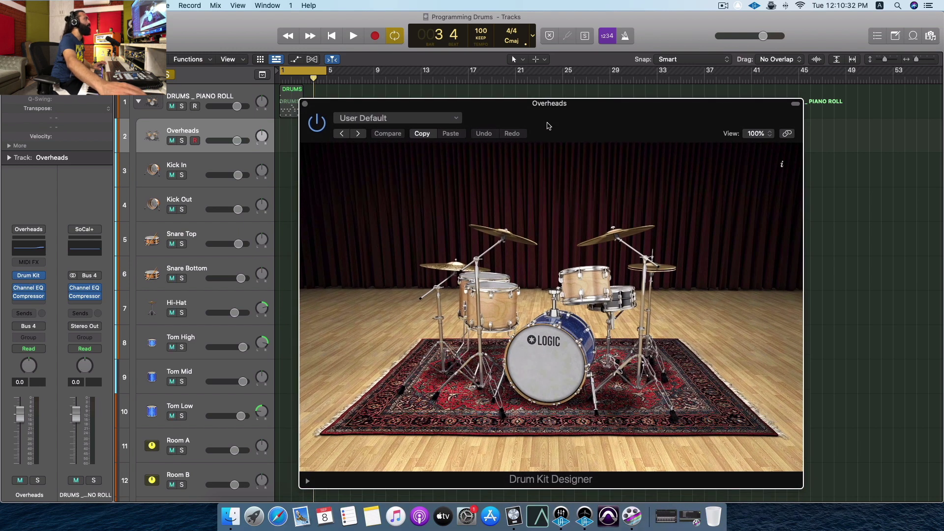
click(305, 104)
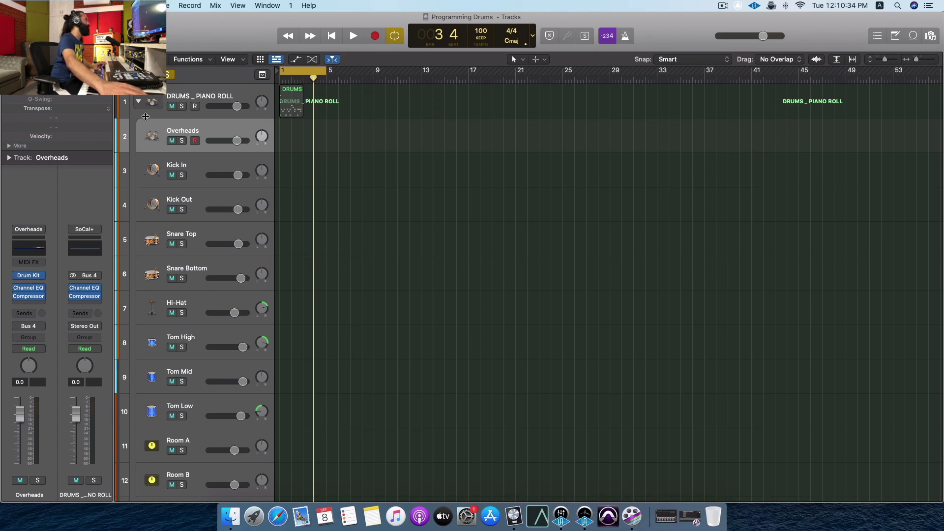
click(138, 102)
click(182, 141)
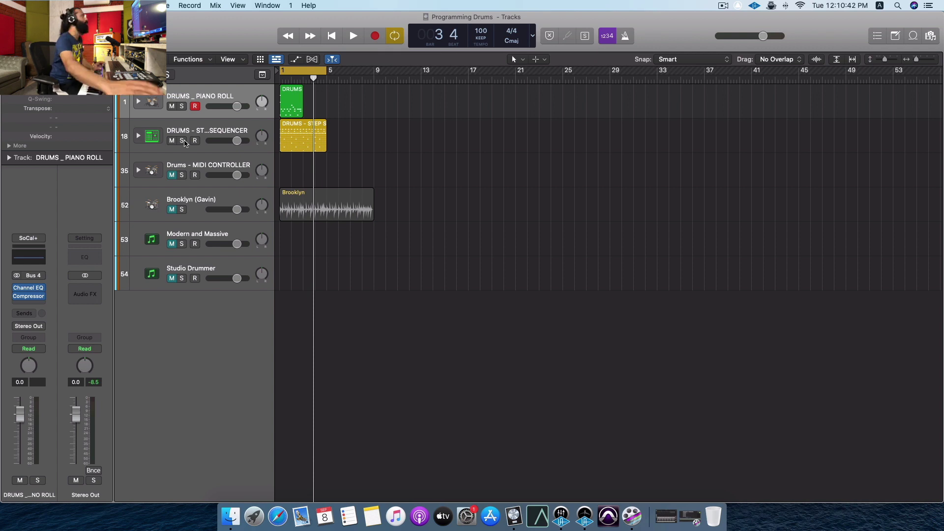
Step: Open the step sequencer region and try pattern lengths of 12, 16 and 24 steps, returning to 16 steps
double_click(306, 132)
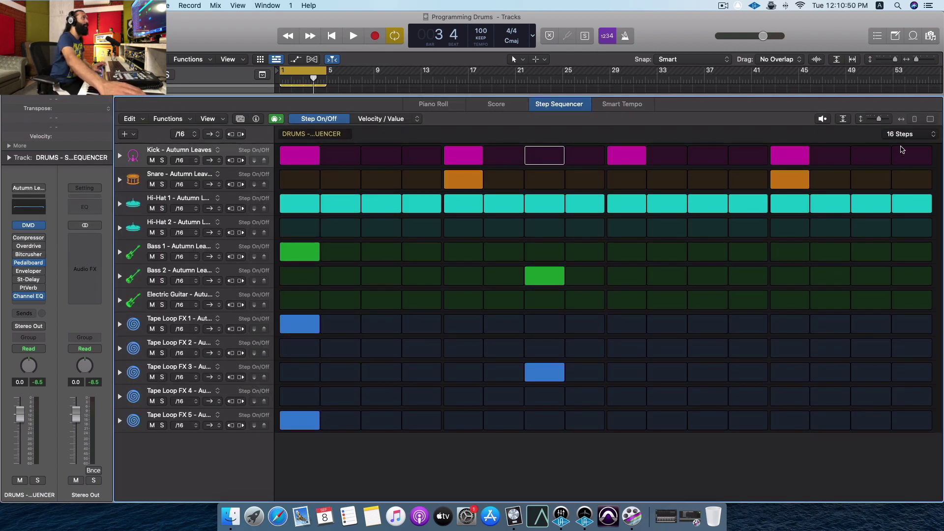
click(907, 137)
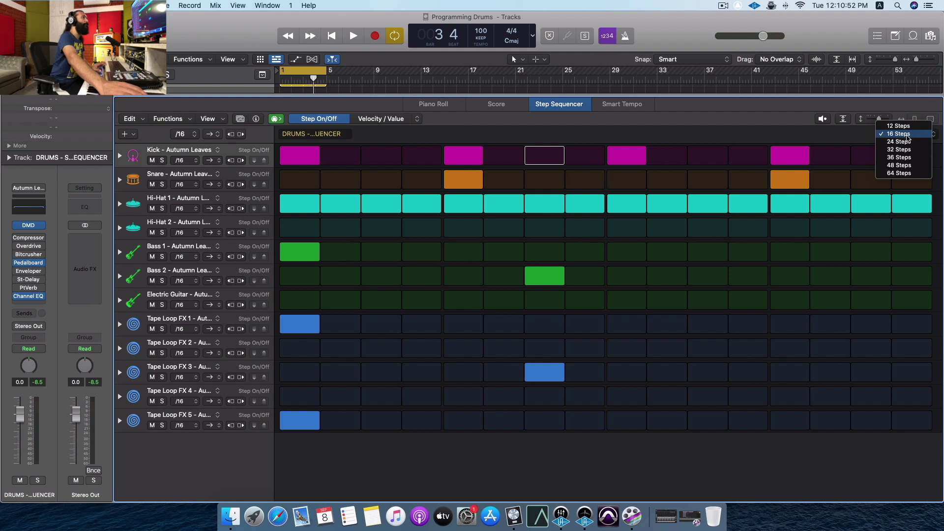
click(907, 127)
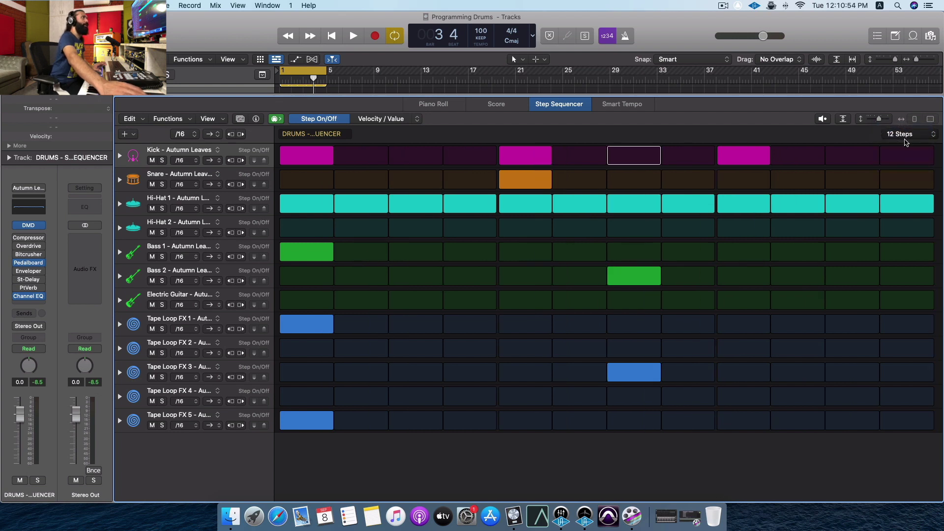
click(906, 137)
click(906, 142)
click(904, 135)
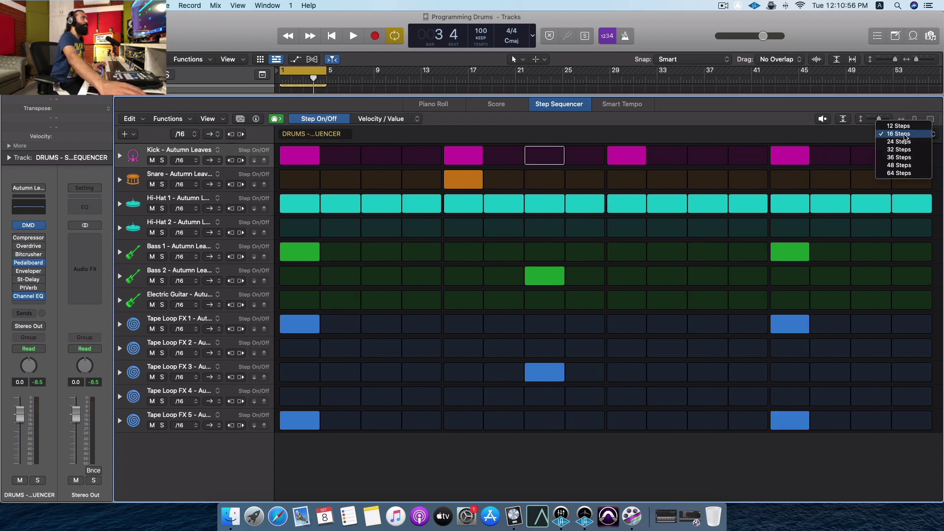
click(904, 141)
click(904, 135)
click(903, 141)
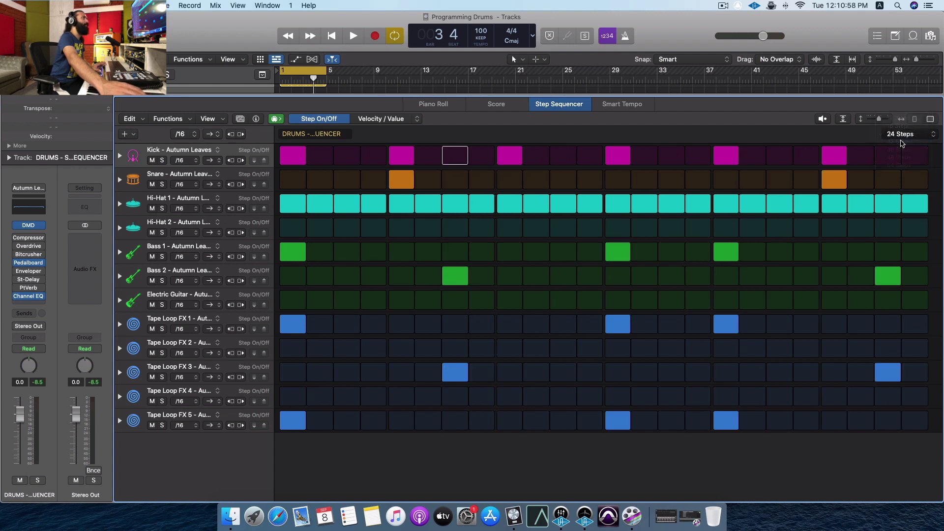
click(902, 134)
click(899, 118)
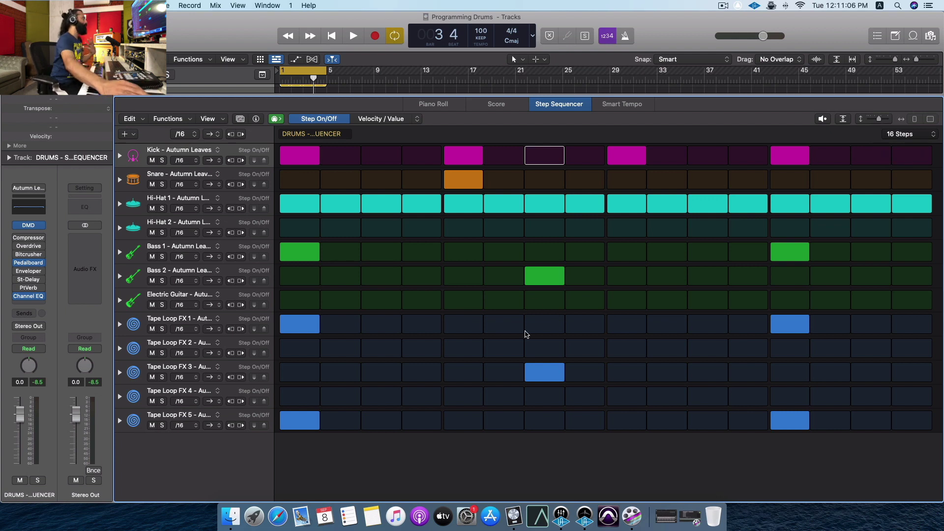
Step: Look over the Kick row's Velocity and Note Repeat subrows and the pattern's step rate options, keeping /16, and close the editor
click(120, 156)
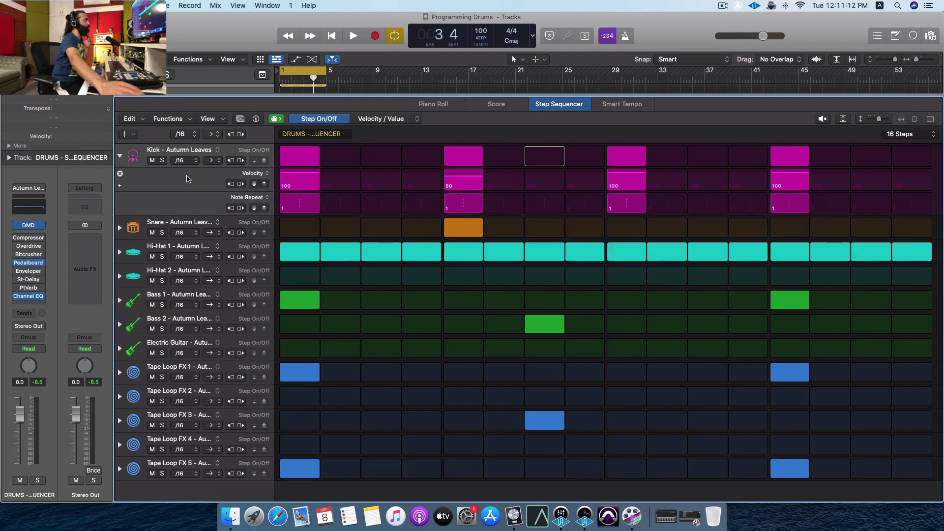
click(187, 135)
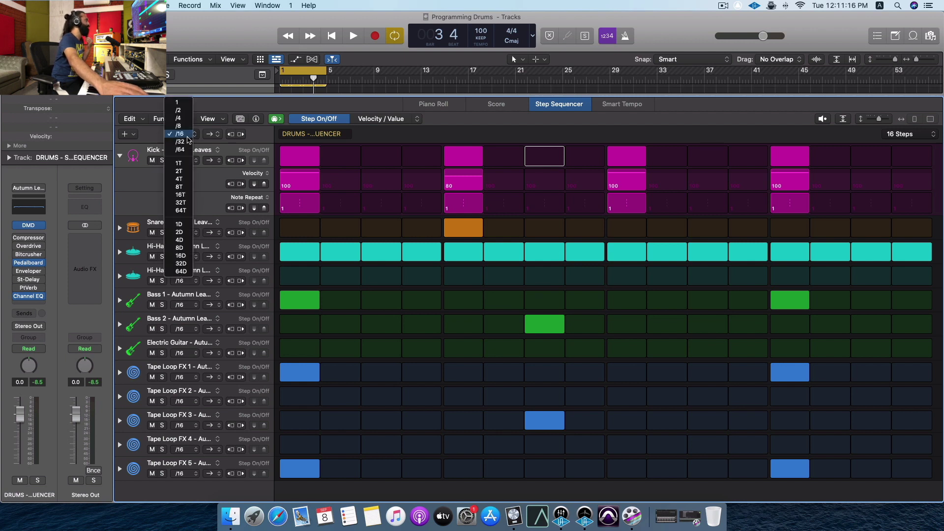
click(150, 186)
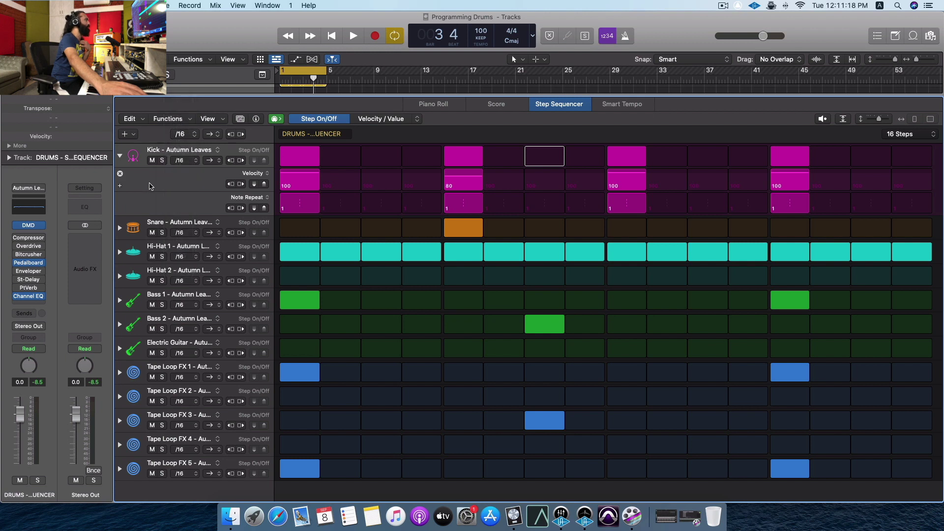
click(120, 157)
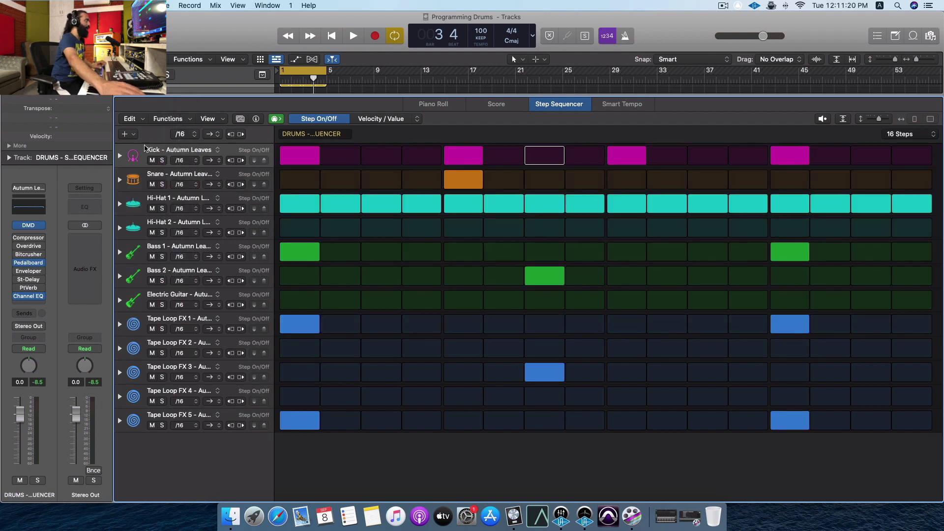
key(e)
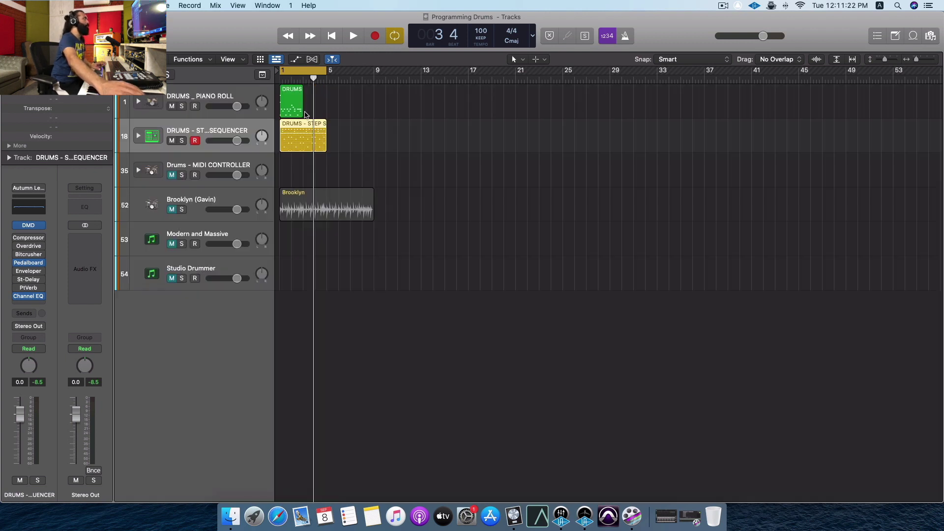
Step: Select all notes in the DRUMS _ PIANO ROLL region, keep Time Quantize at 1/16 Note and set its strength to 53
double_click(284, 100)
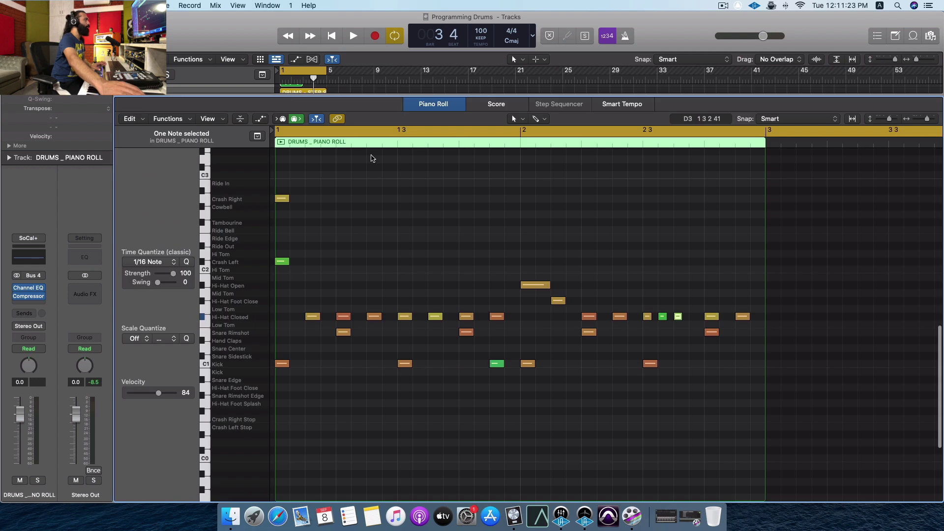
right_click(361, 299)
click(709, 247)
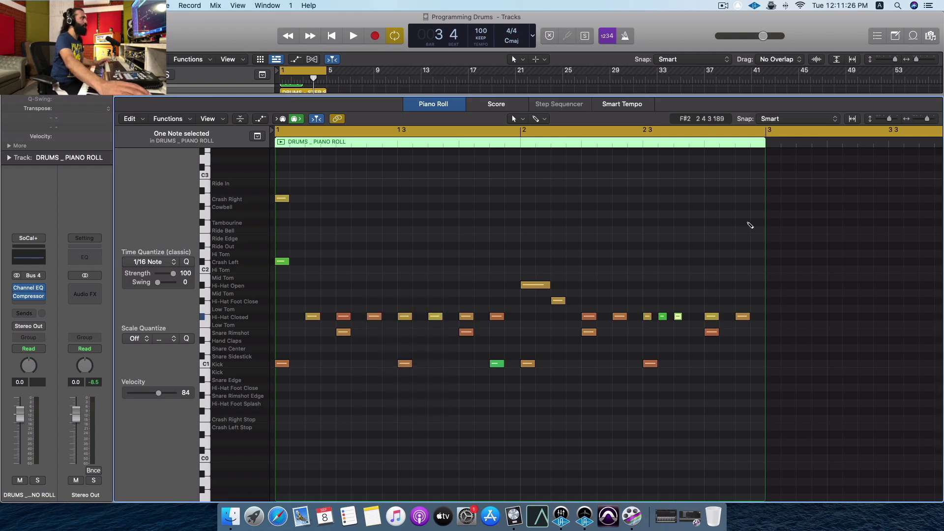
key(super+a)
click(165, 264)
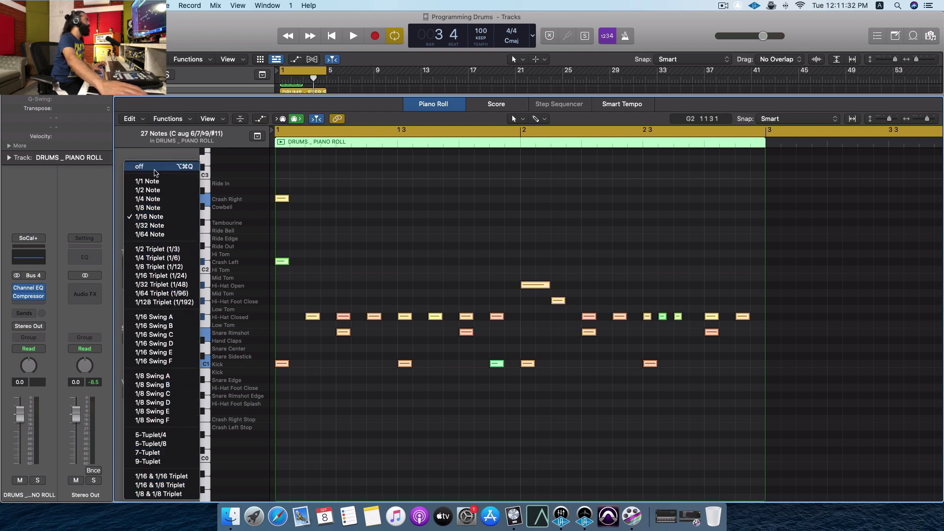
click(187, 216)
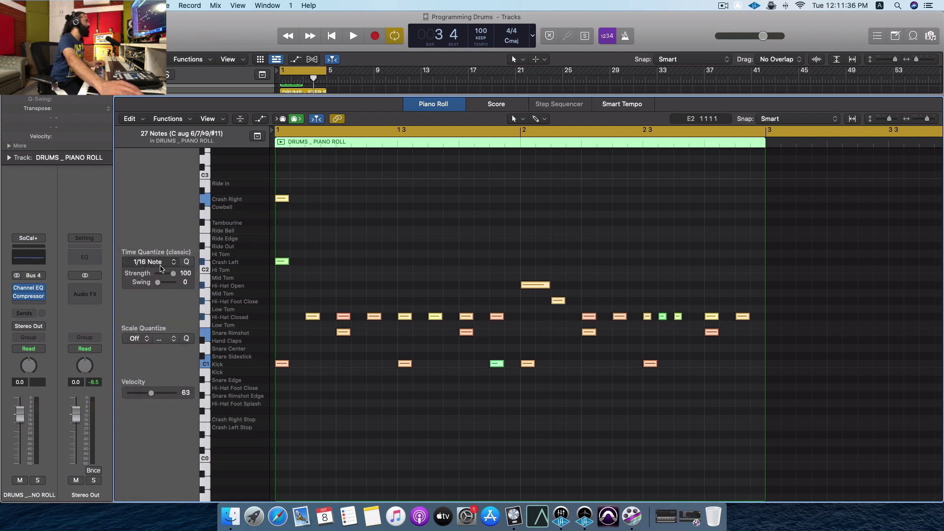
drag(172, 274, 166, 273)
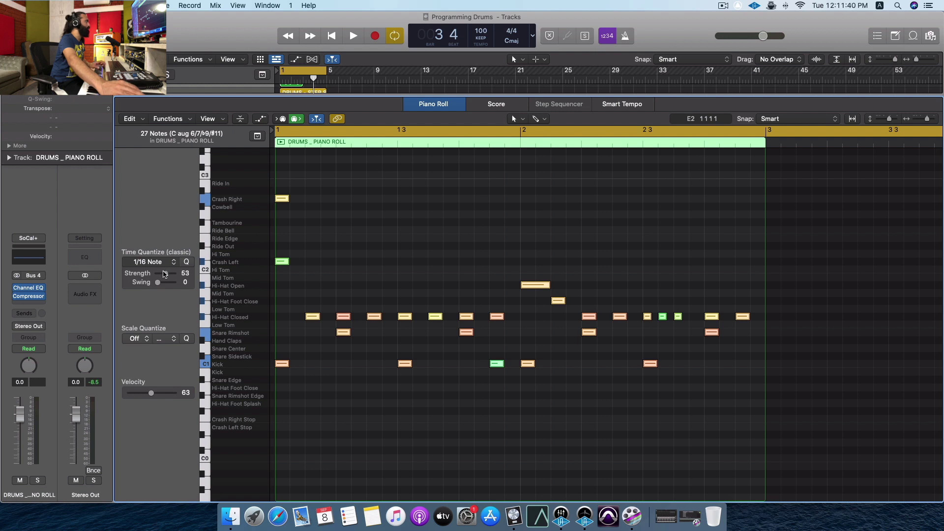
click(442, 105)
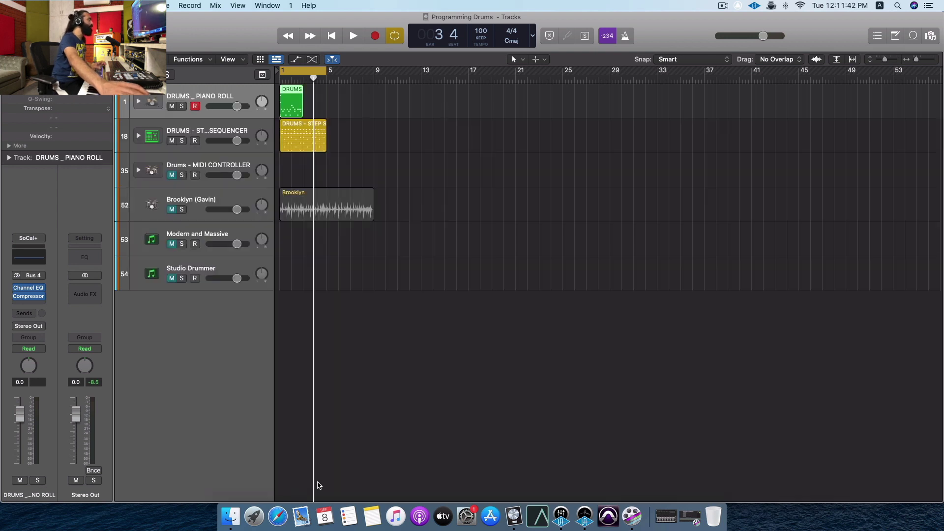
Step: Select the Drums - MIDI CONTROLLER track
click(316, 485)
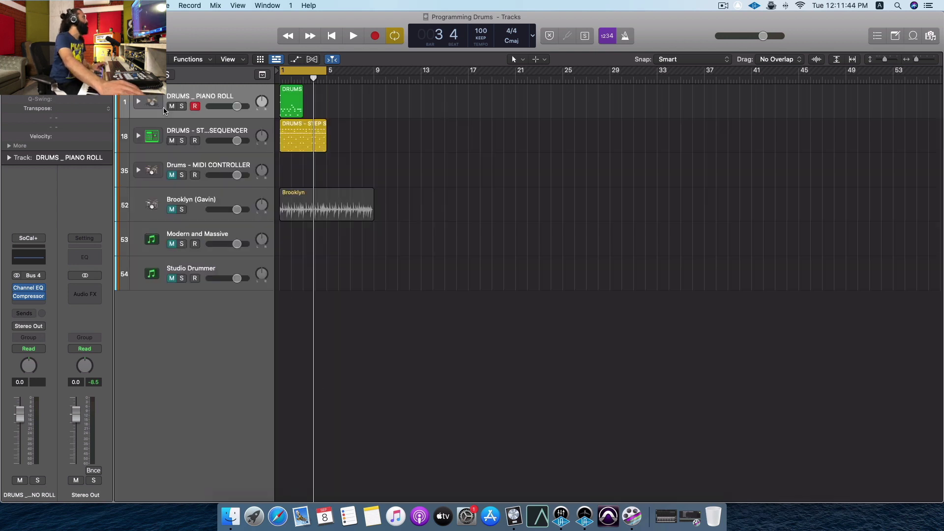
click(217, 171)
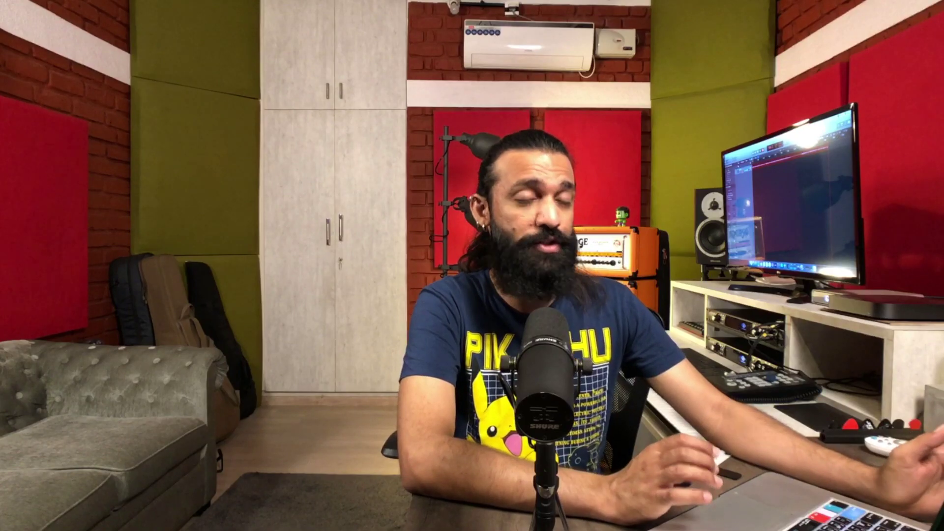
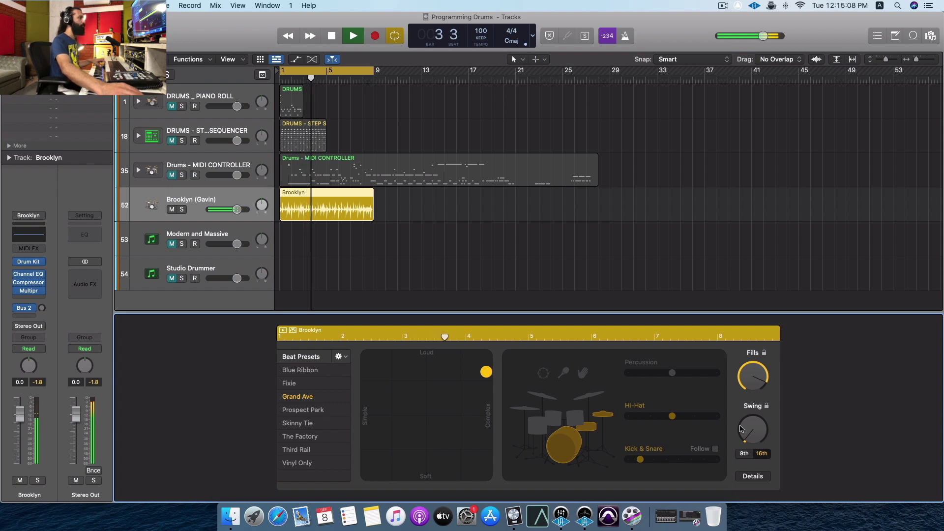
Step: Stop playback of the Brooklyn drummer region
key(space)
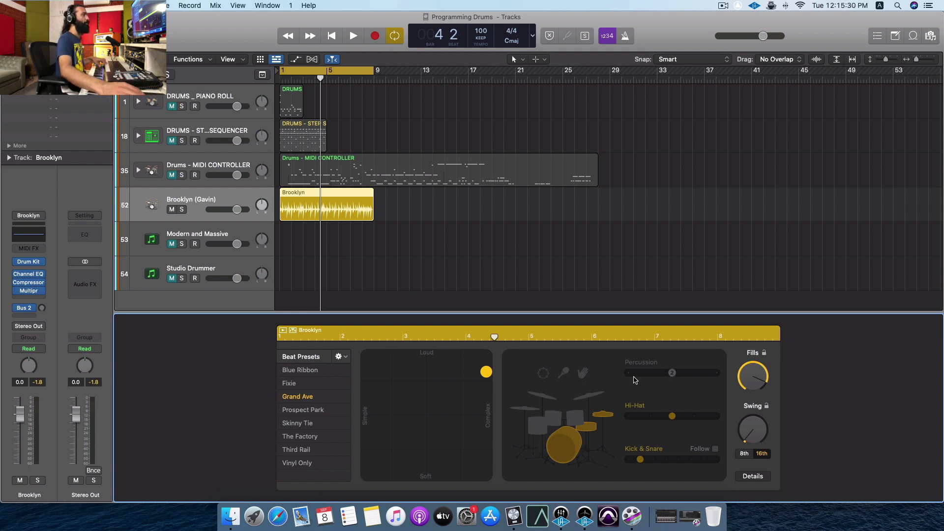
Step: Raise the Brooklyn region's Fills amount, choose Kick & Snare variation 2 and mute the Brooklyn (Gavin) track
drag(751, 372, 742, 402)
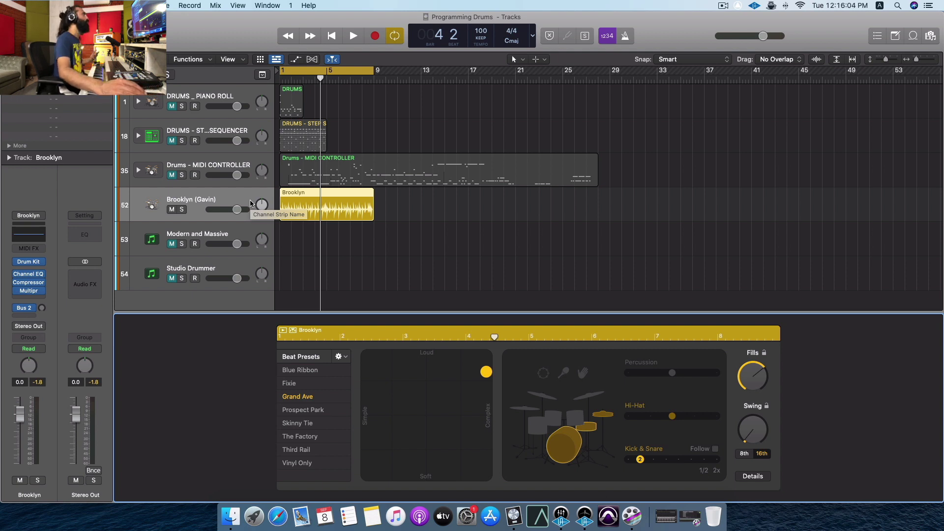
click(172, 210)
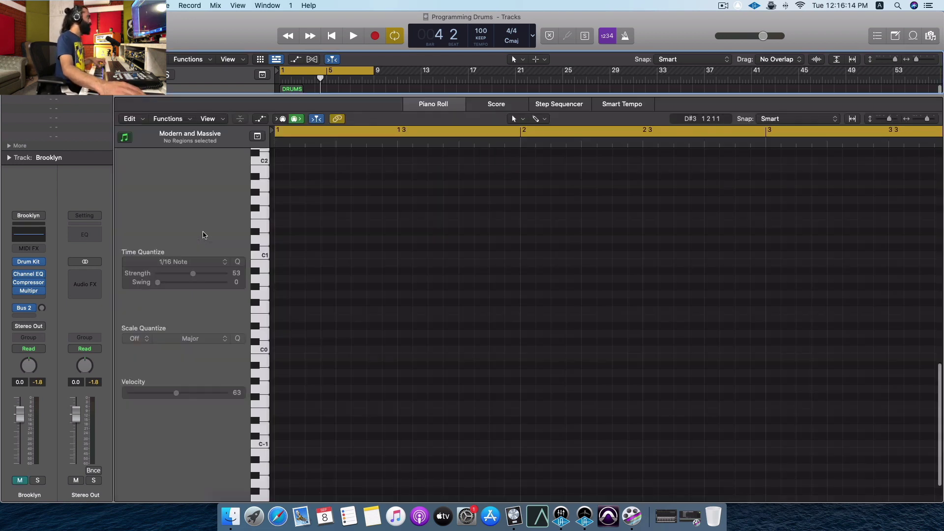
Step: Select the Modern and Massive track and open its Kontakt 5 instrument
click(203, 236)
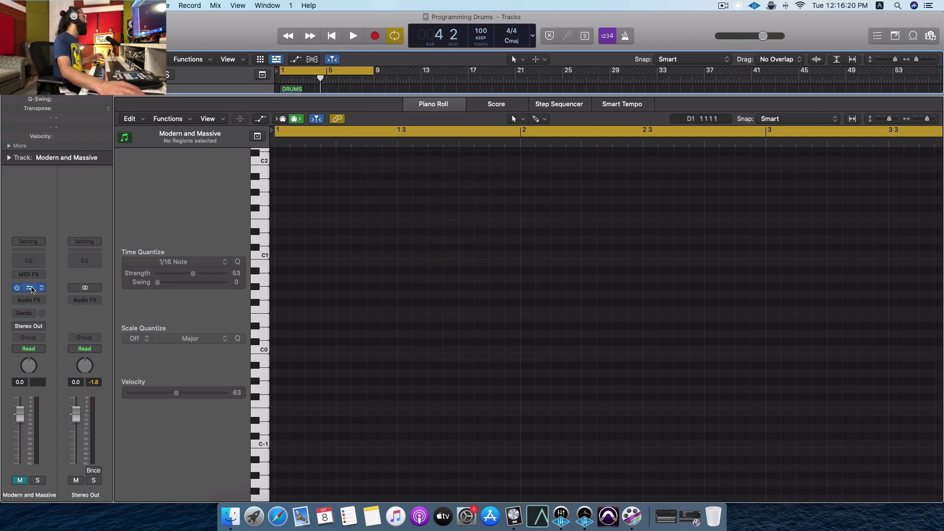
click(32, 289)
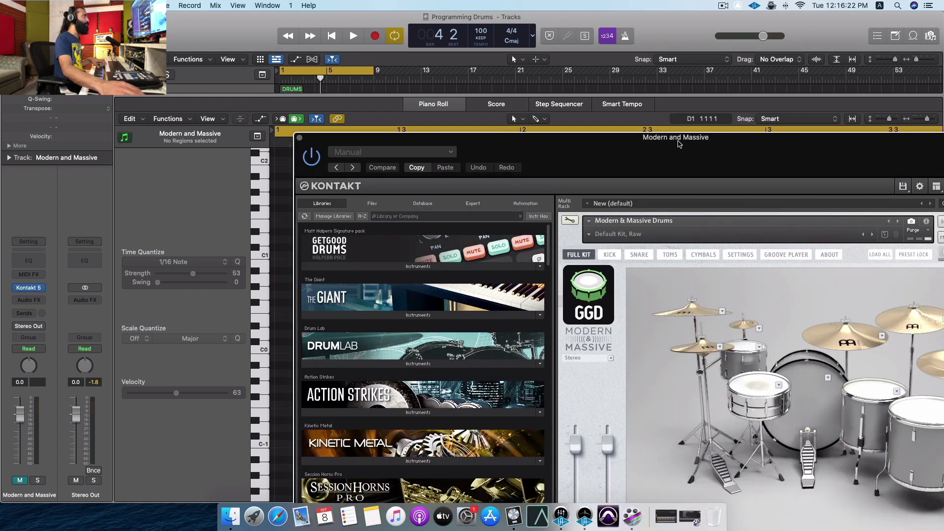
drag(678, 141, 503, 54)
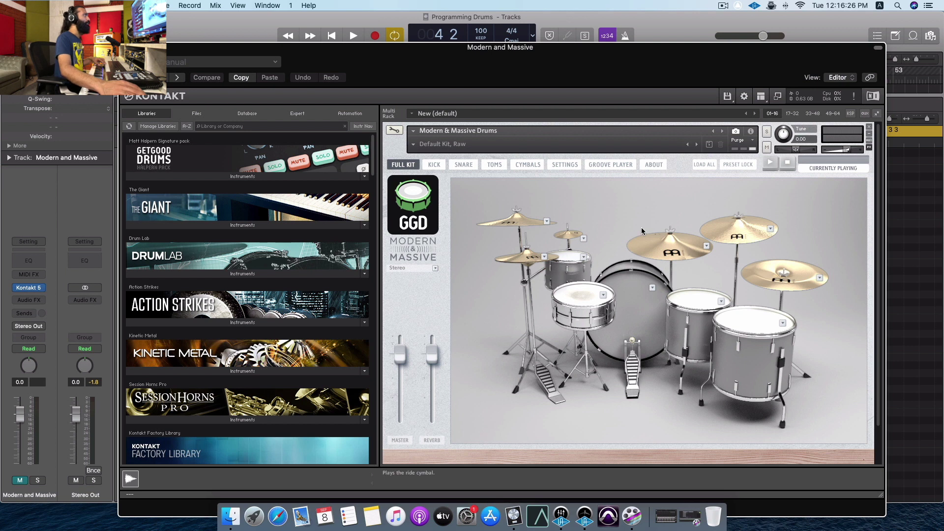
Step: Load Anup-Groove1-Pattern01.mid from the Anup Midi Pack's Groove 01 - 120 bpm in the Groove Player
click(619, 164)
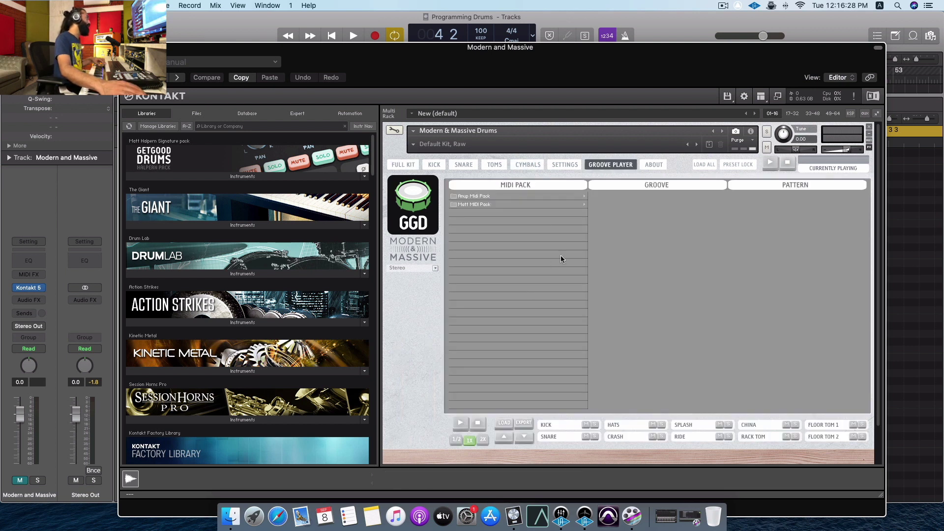
click(497, 196)
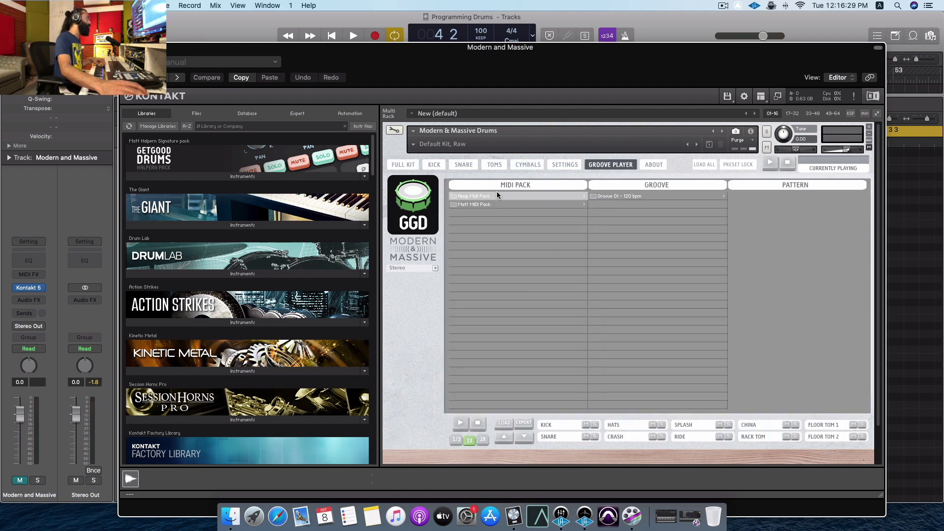
click(618, 195)
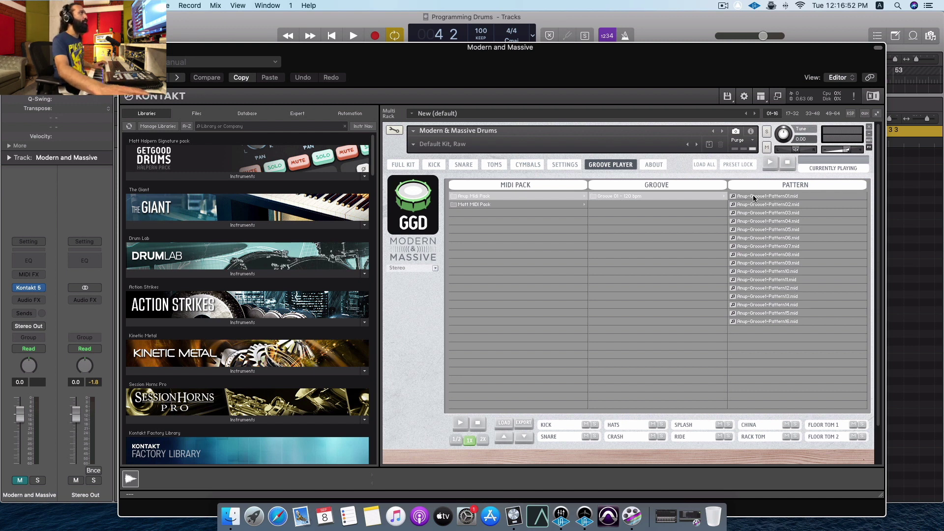
click(754, 197)
Step: Close the Piano Roll editor and unmute the Modern and Massive track
key(p)
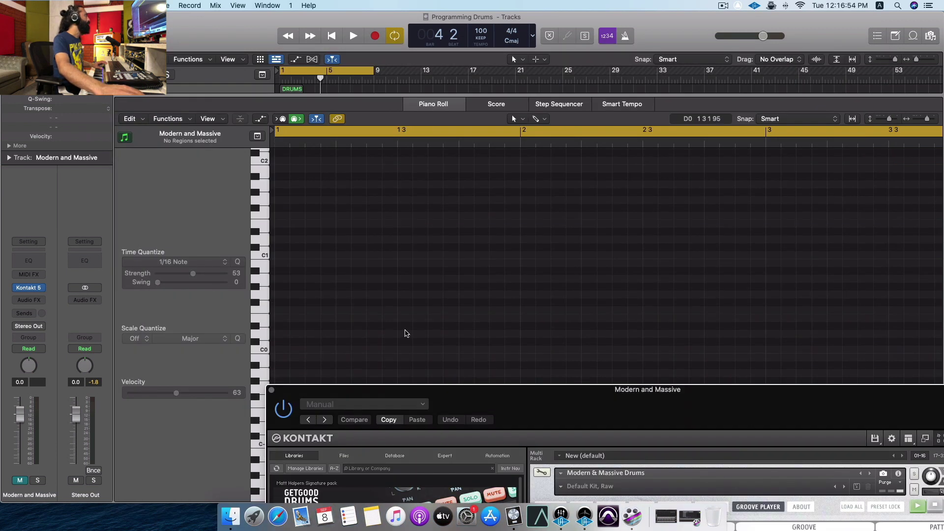
key(p)
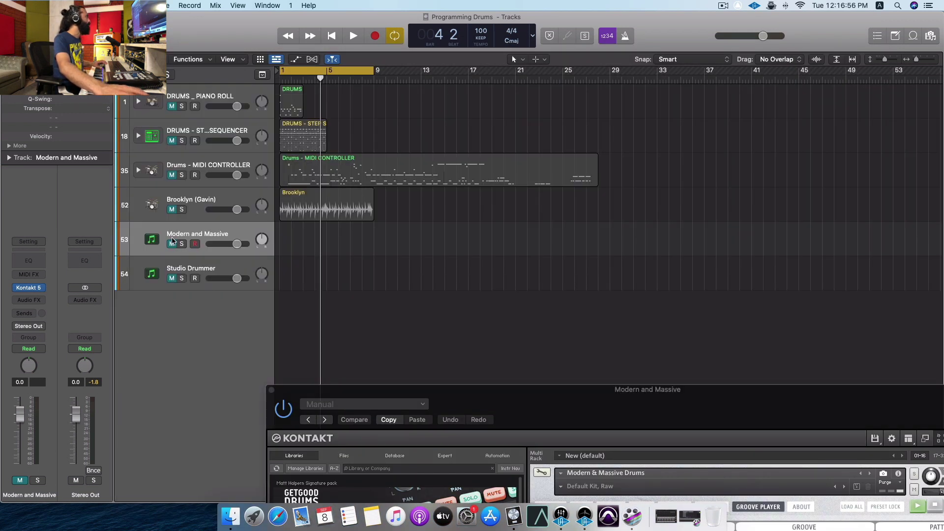
click(172, 243)
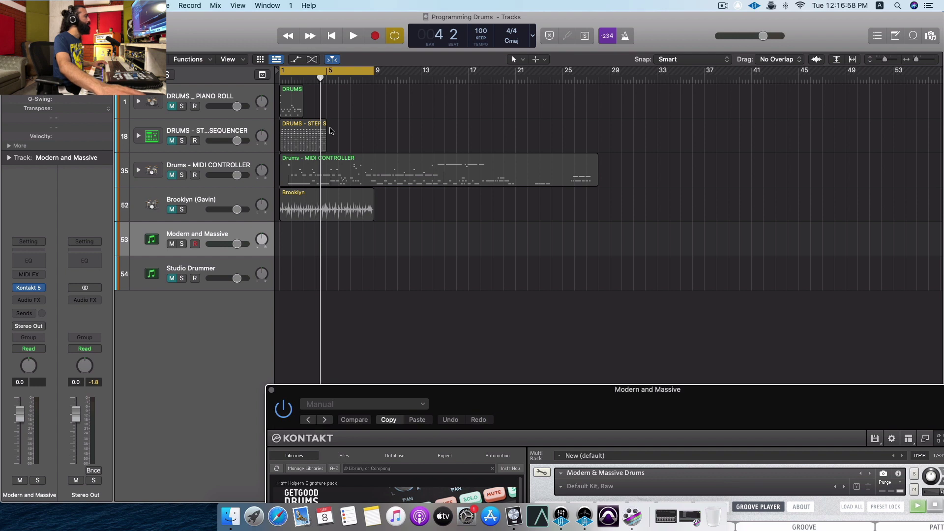
Step: Stop the loaded Anup-Groove1-Pattern01 and audition it again in the Groove Player
drag(541, 390, 403, 20)
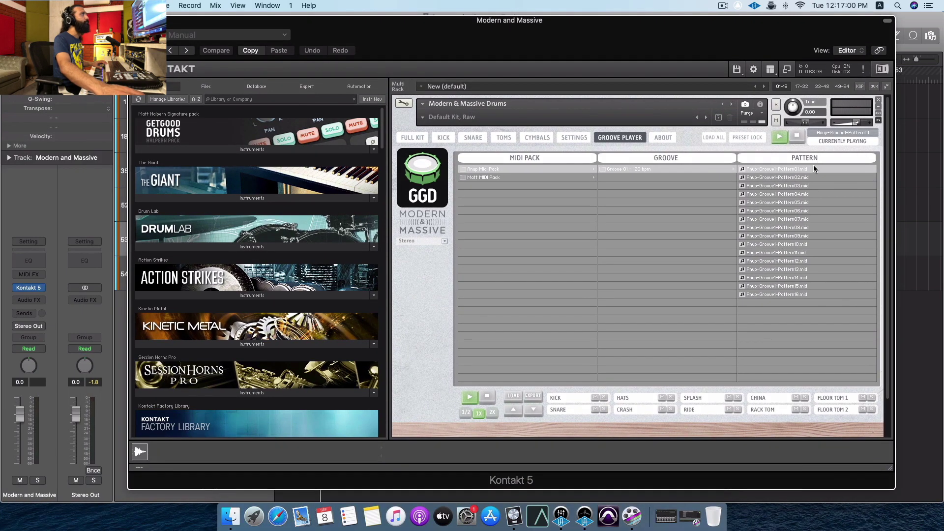
click(778, 137)
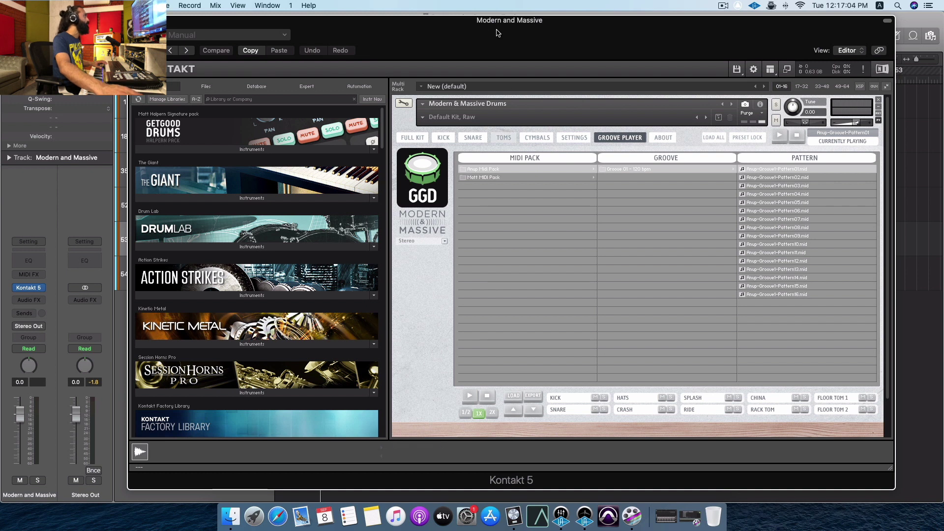
drag(436, 30, 493, 39)
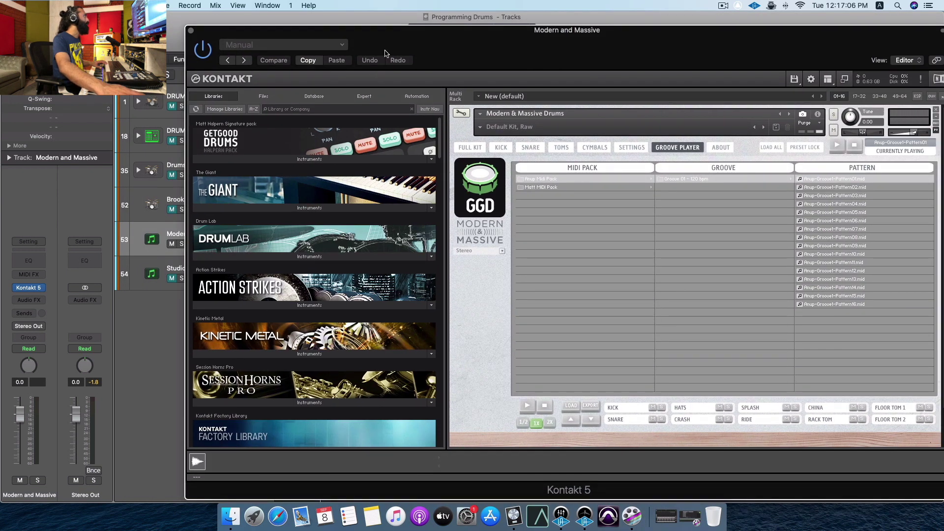
drag(423, 56, 455, 59)
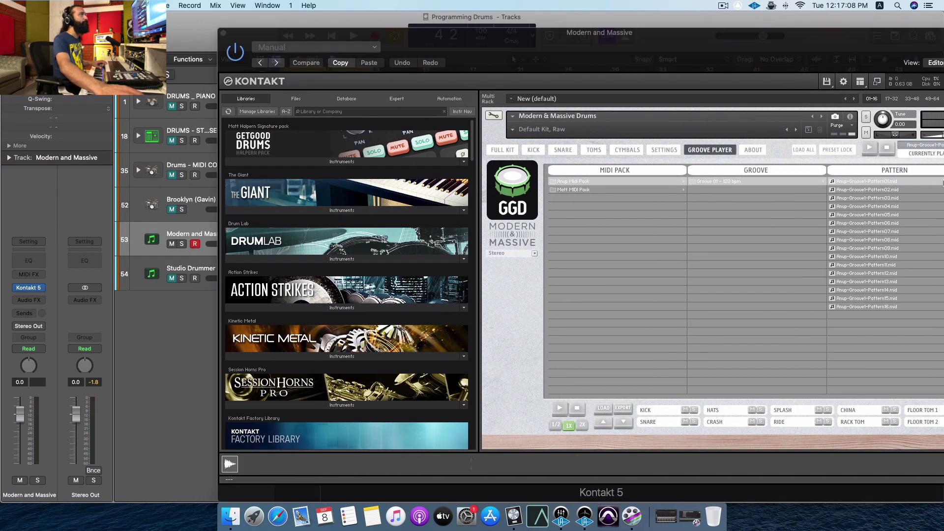
click(868, 151)
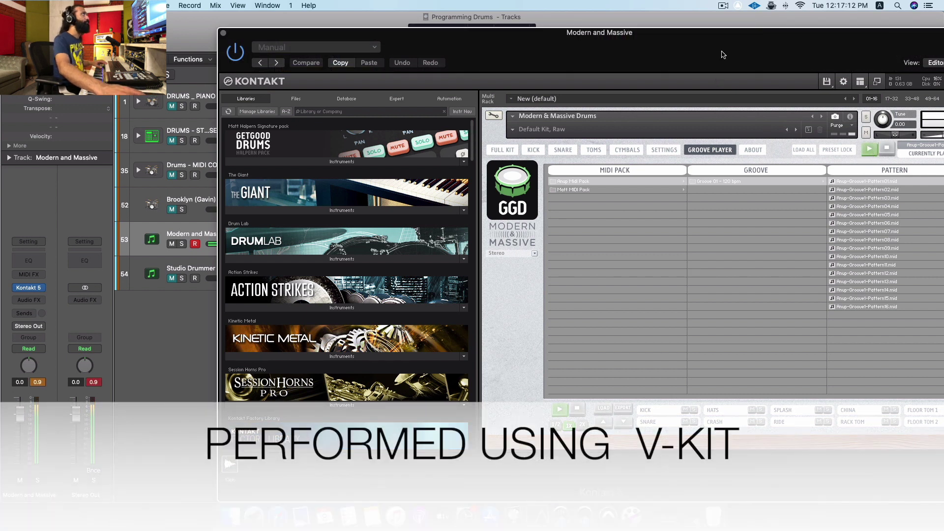
drag(723, 54, 630, 58)
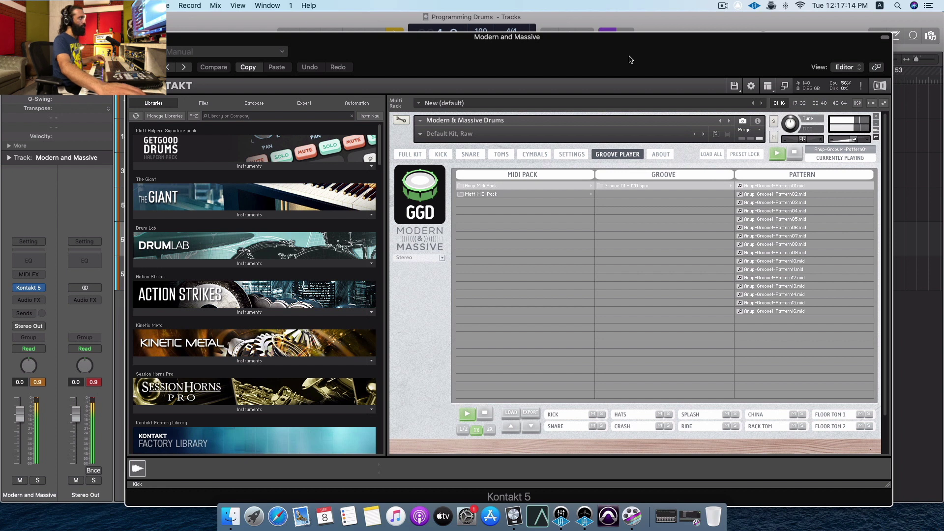
Step: Load Matt-Song1-Pattern01.mid from the Matt MIDI Pack's Song 01 groove and audition it
click(514, 194)
click(648, 186)
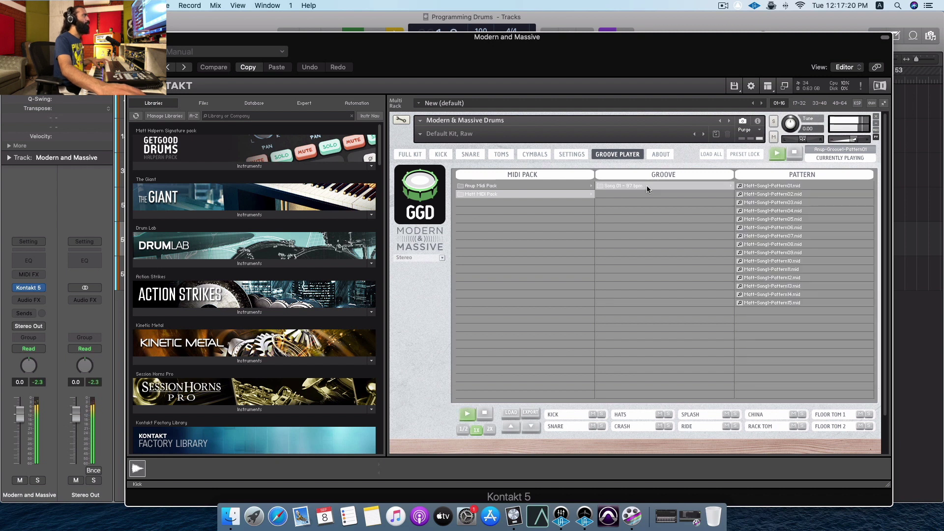
click(783, 186)
click(776, 155)
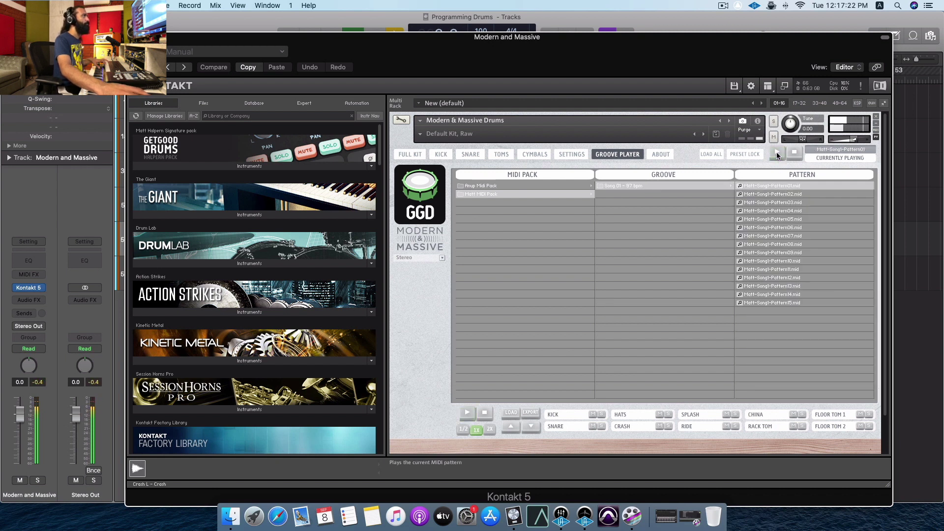
Step: Load Matt-Song1-Pattern07.mid, audition it and close the Modern and Massive instrument window
click(762, 236)
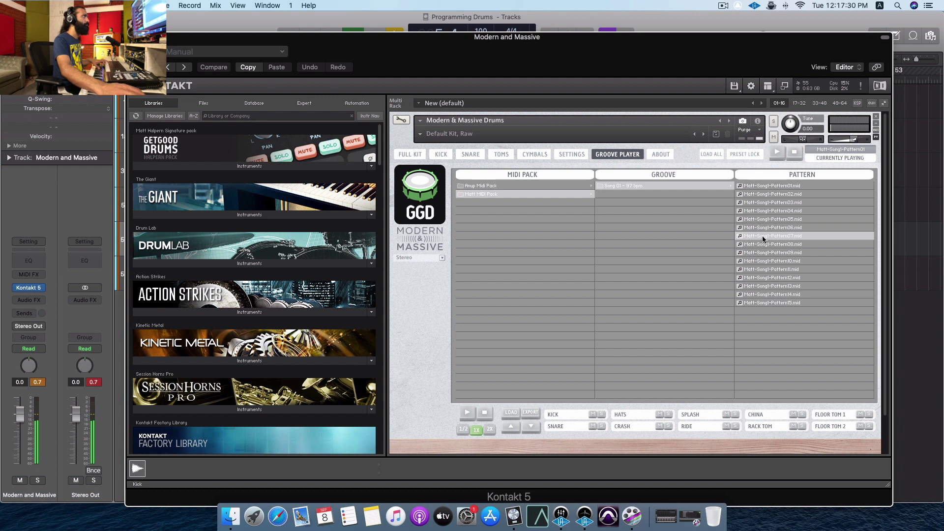
click(778, 154)
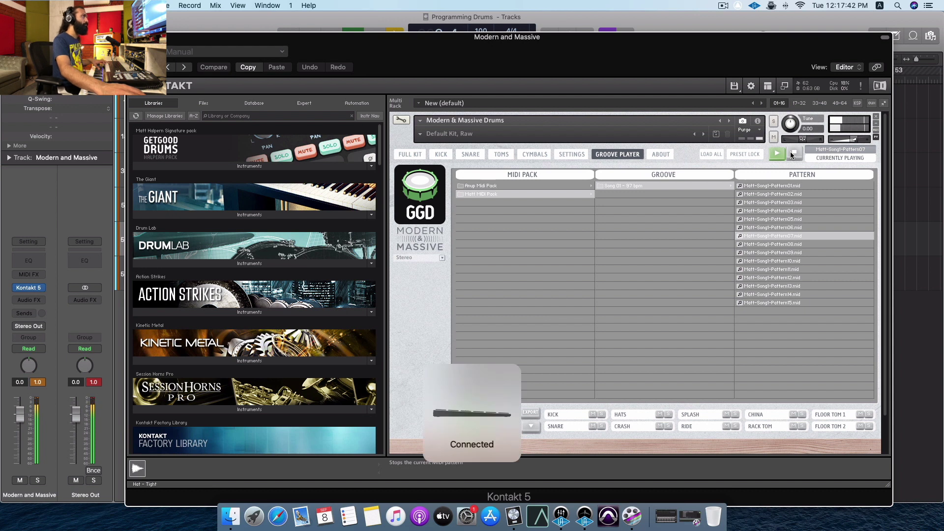
click(793, 155)
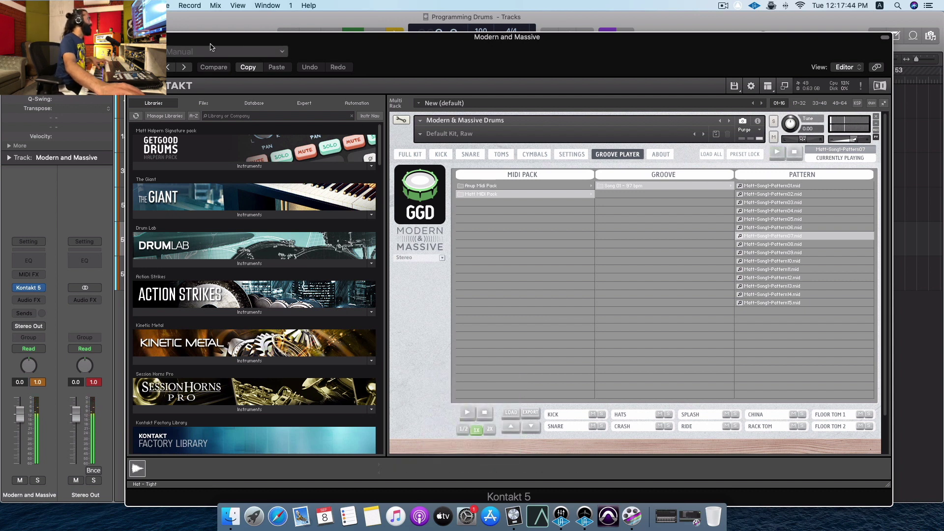
click(131, 37)
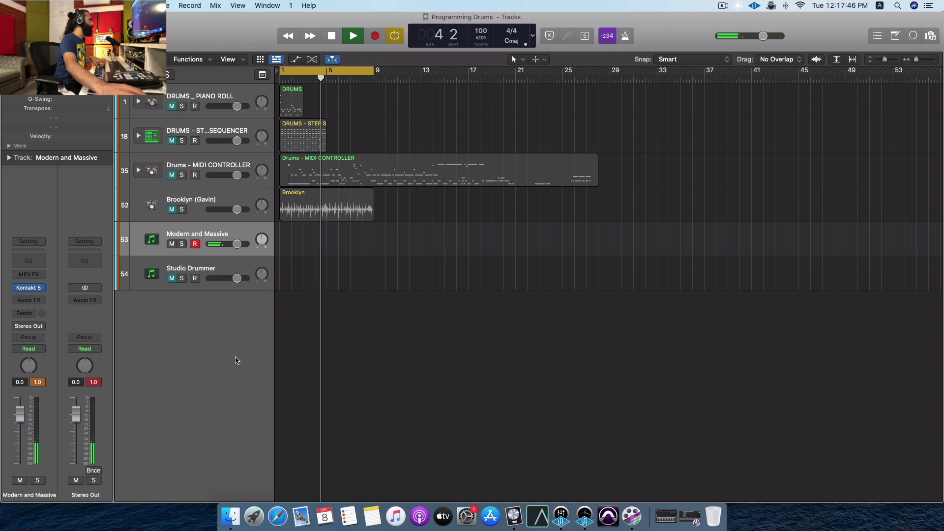
Step: Switch to the Studio Drummer track, unmuting it and muting Modern and Massive, and return the playhead to the project start
click(211, 283)
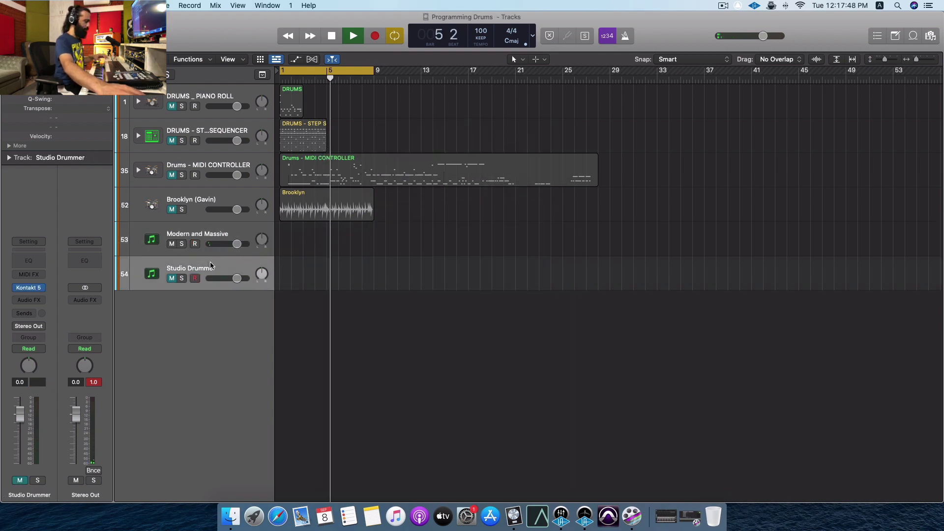
click(172, 278)
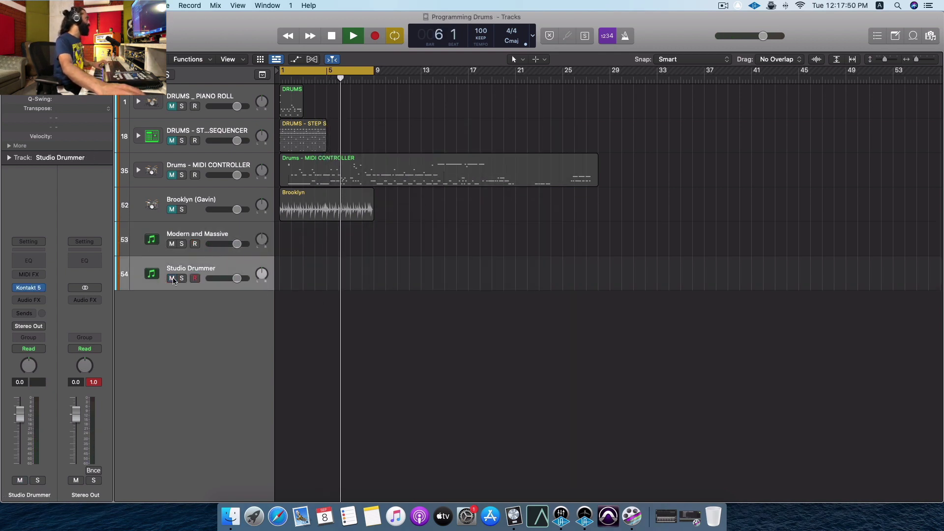
click(172, 244)
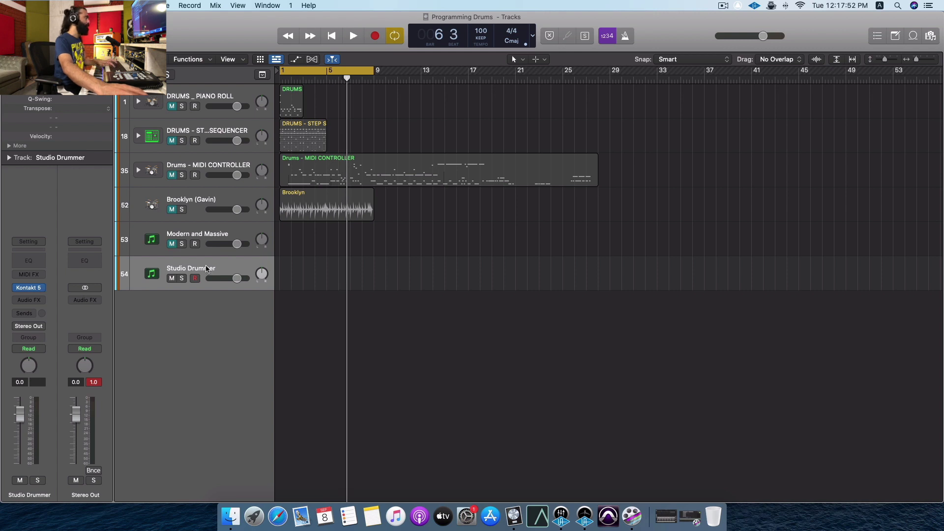
key(Return)
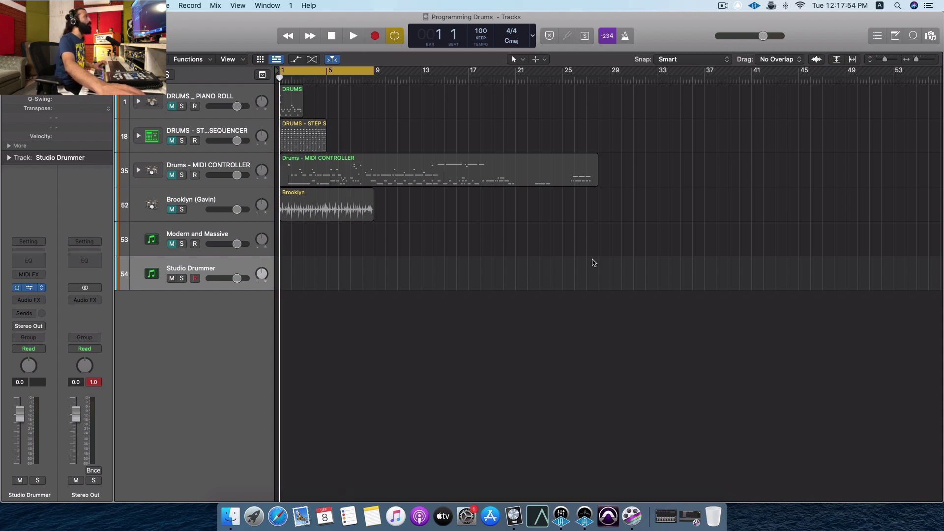
Step: Show the Studio Drummer track's Kontakt instrument and look over the kits in the Studio Drummer library
key(v)
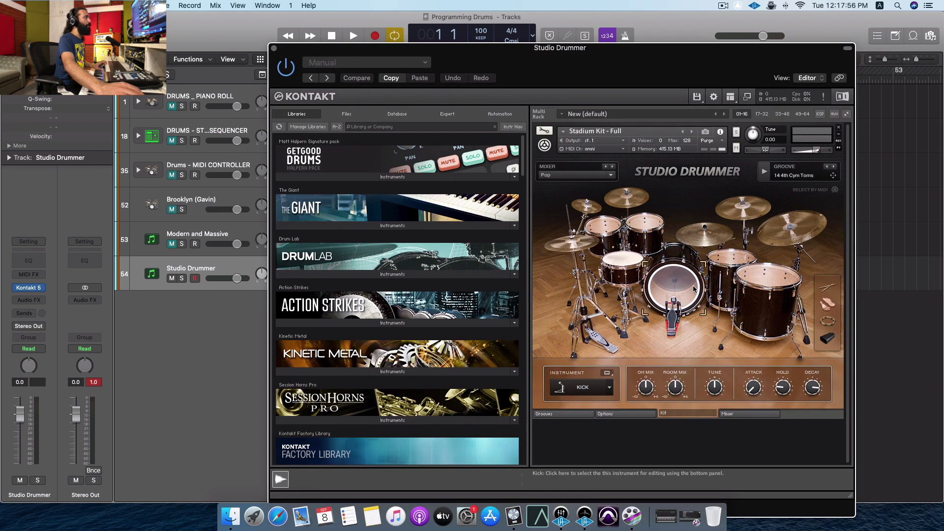
scroll(385, 362, down, 12)
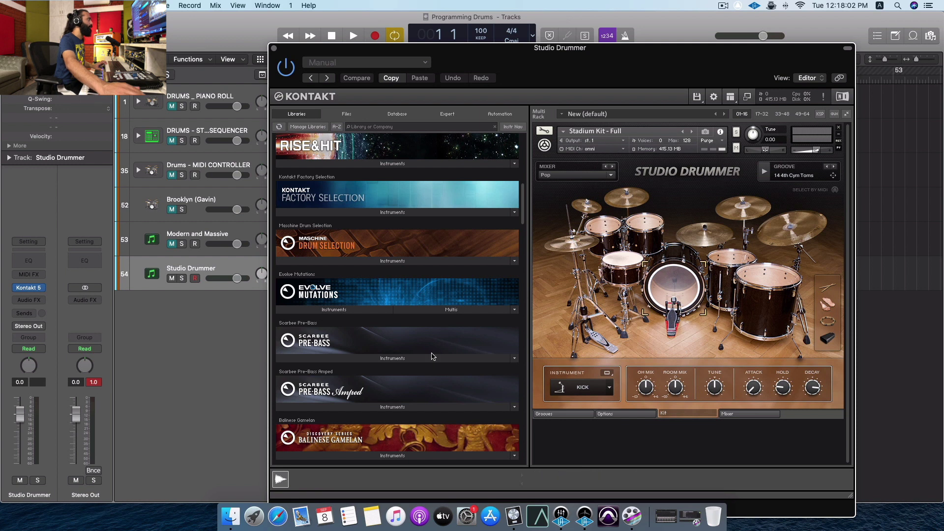
scroll(432, 356, down, 5)
scroll(432, 356, down, 8)
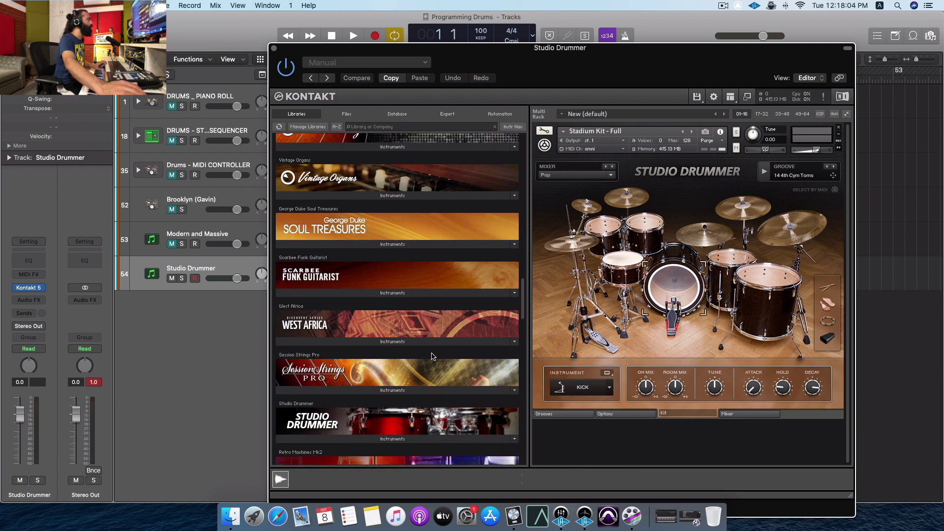
scroll(418, 386, down, 2)
click(344, 385)
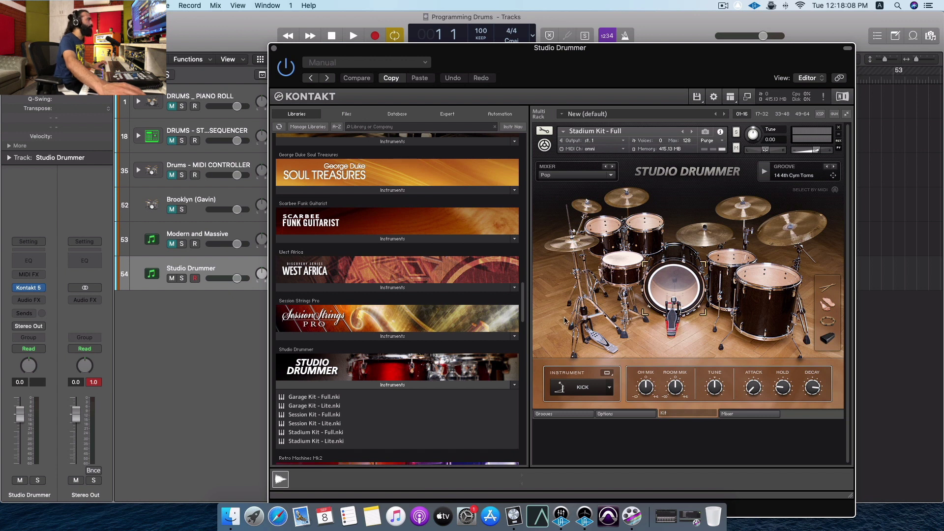
click(393, 385)
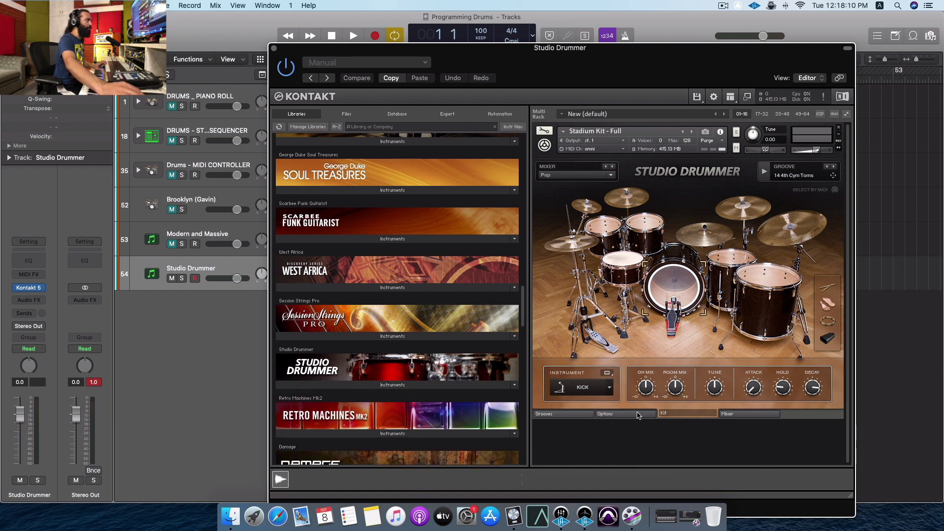
Step: Open Studio Drummer's groove browser and audition the Jazz patterns 01 Variation from 16 Fill 140BPM and 01 8th Ride Toms from 06 Groove 120BPM
click(561, 414)
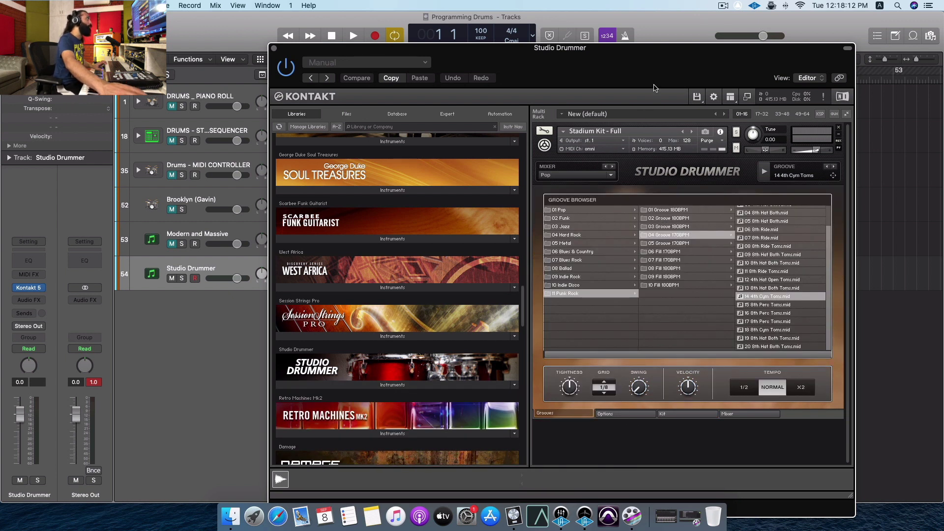
drag(660, 77, 588, 59)
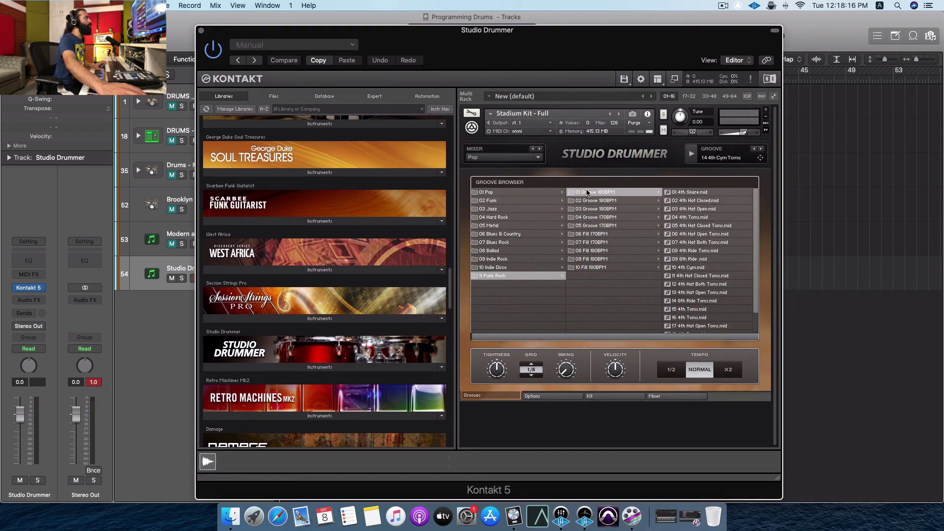
click(510, 205)
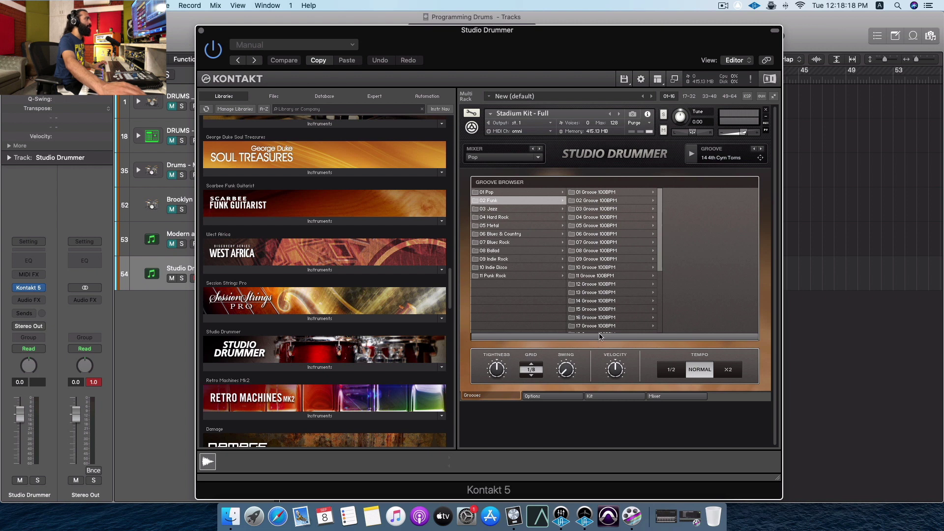
click(505, 209)
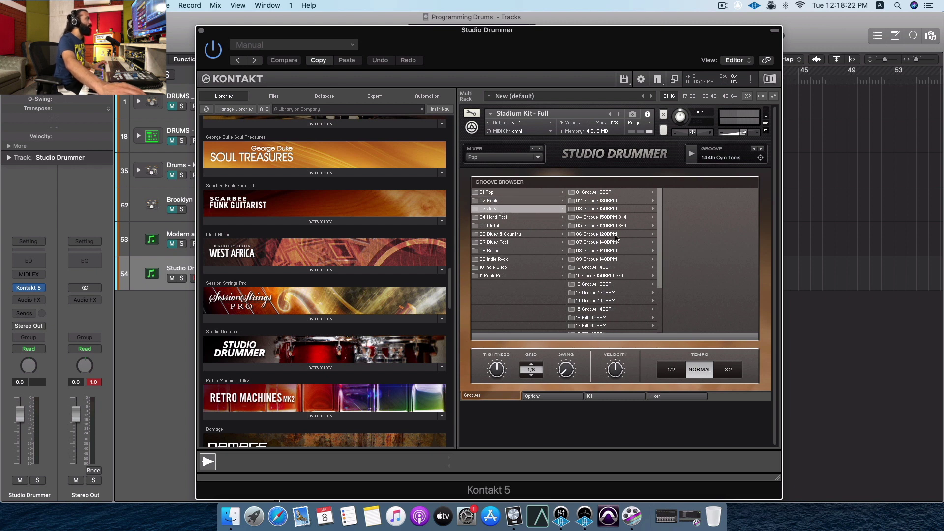
click(591, 318)
click(682, 192)
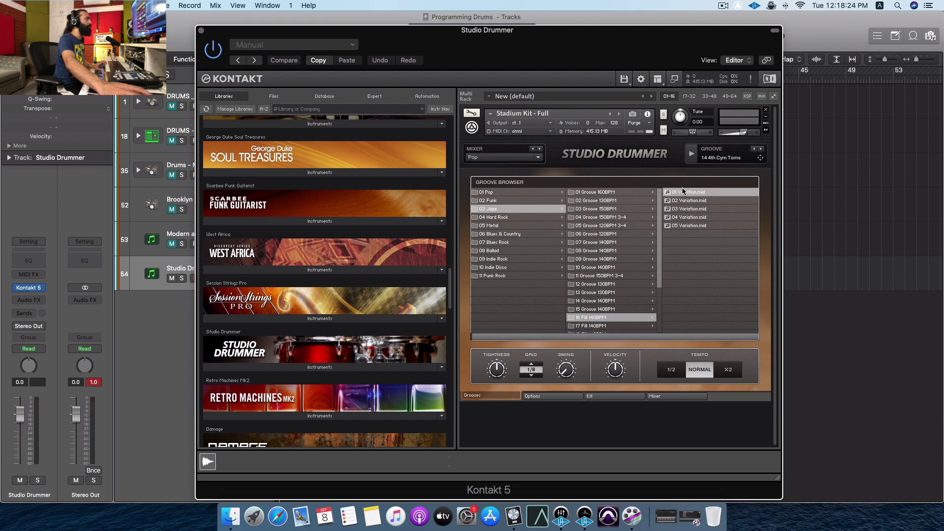
click(693, 158)
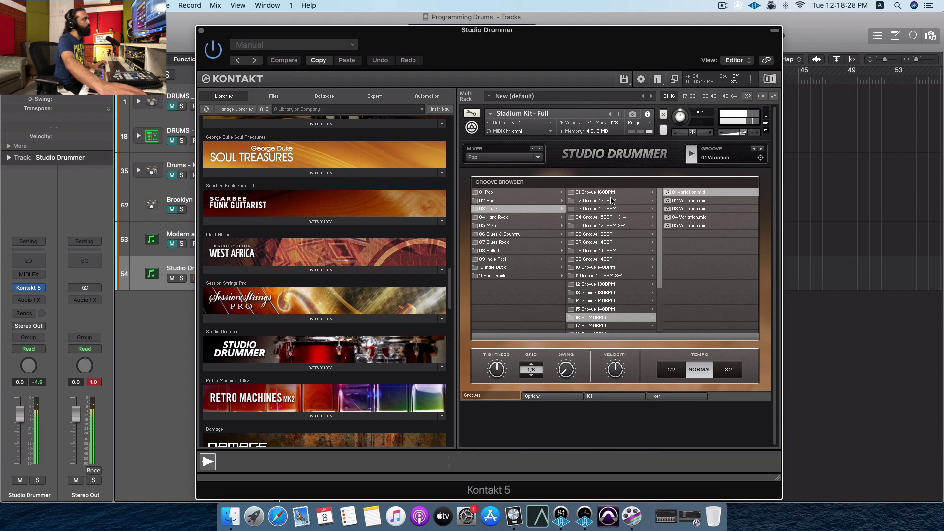
click(608, 234)
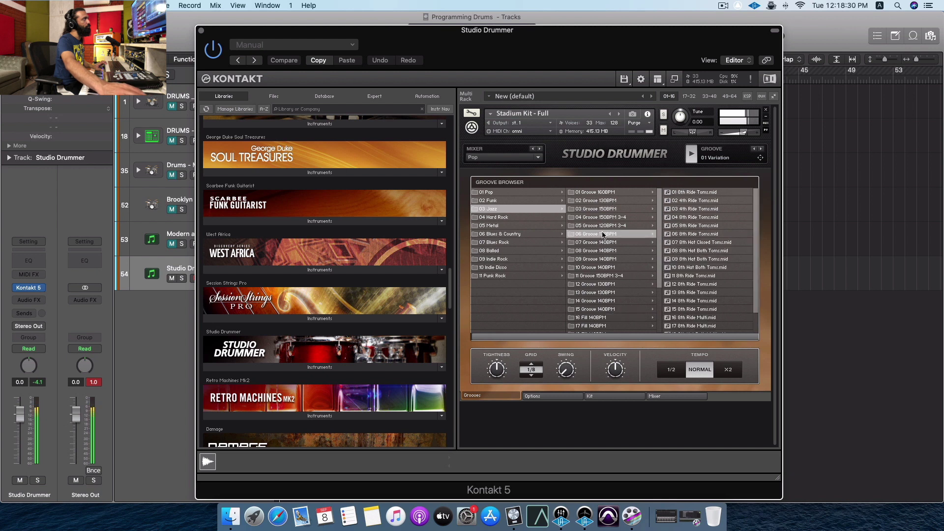
click(676, 194)
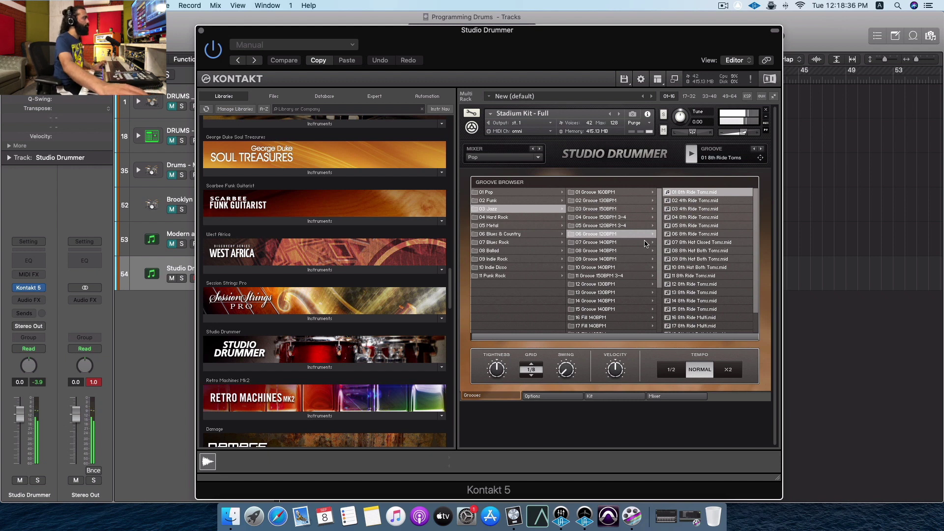
Step: Audition the Blues Rock patterns 05 8th Hat Closed from folder 07-01 and 02 16th Hat Both from 02 Groove 90BPM
click(494, 242)
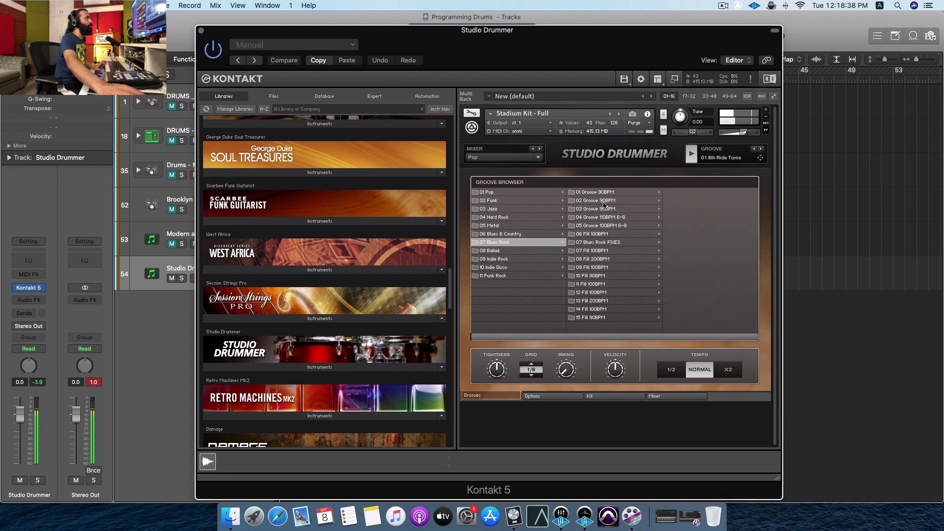
click(590, 242)
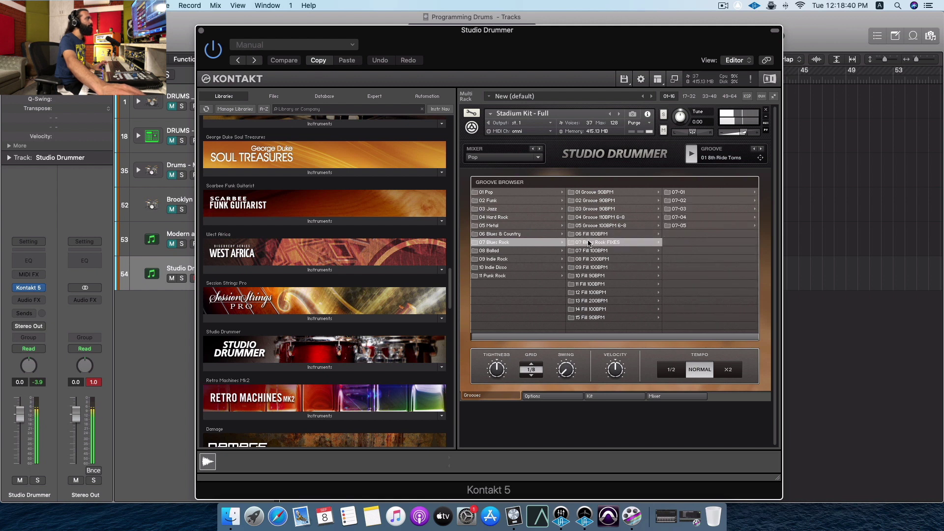
click(680, 193)
click(689, 193)
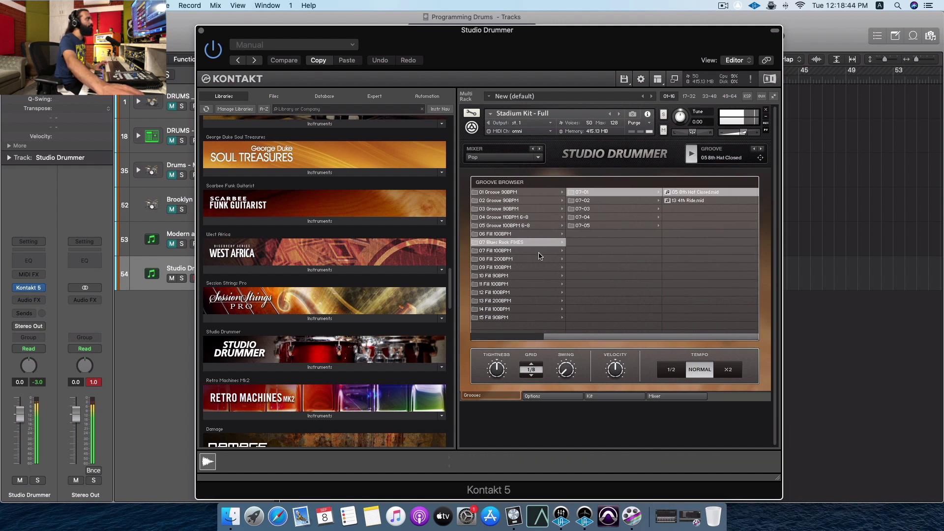
click(496, 200)
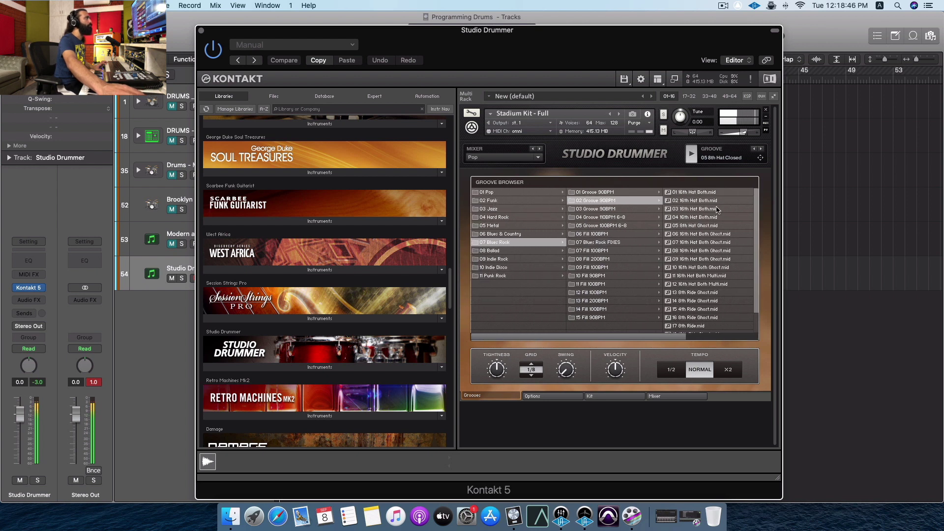
click(695, 203)
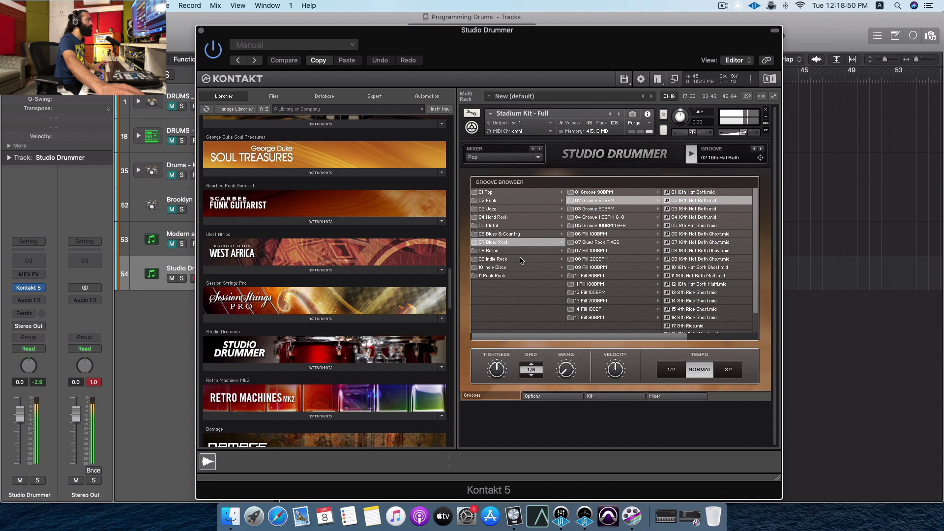
Step: Audition the Metal patterns 03 4th Ride Toms and 08 8th Ride from 05 Groove 140BPM, and stop the groove preview
click(509, 226)
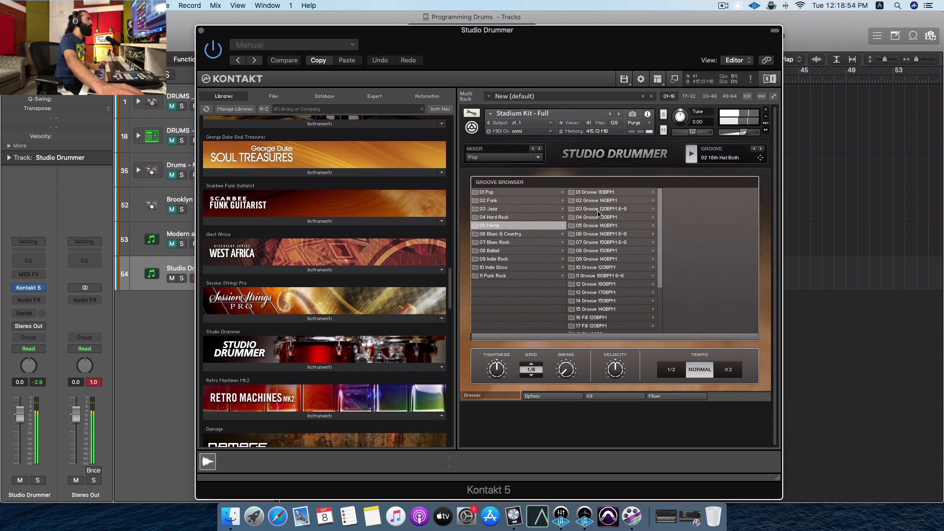
click(596, 225)
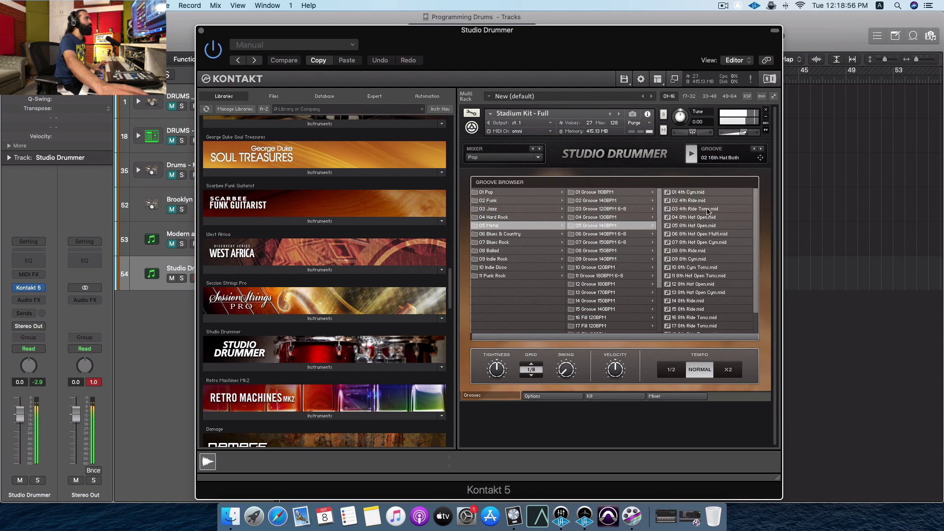
click(708, 209)
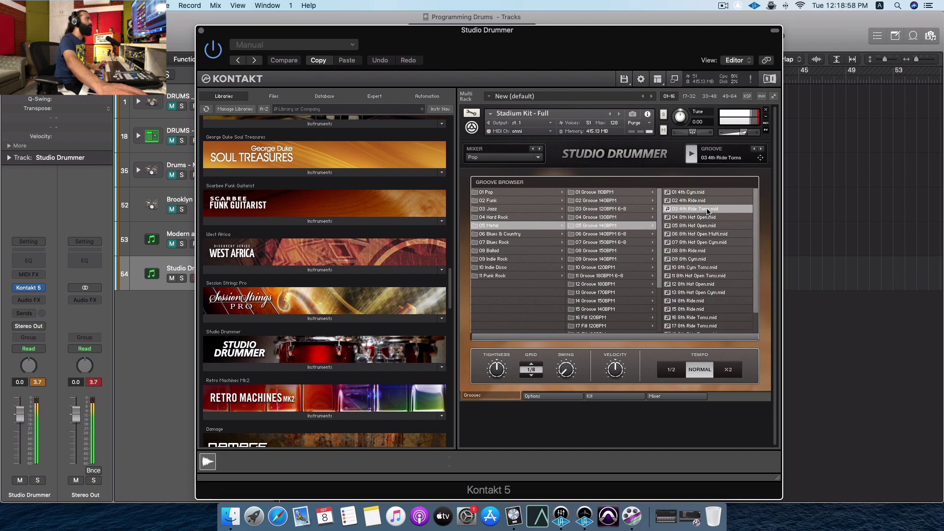
click(696, 251)
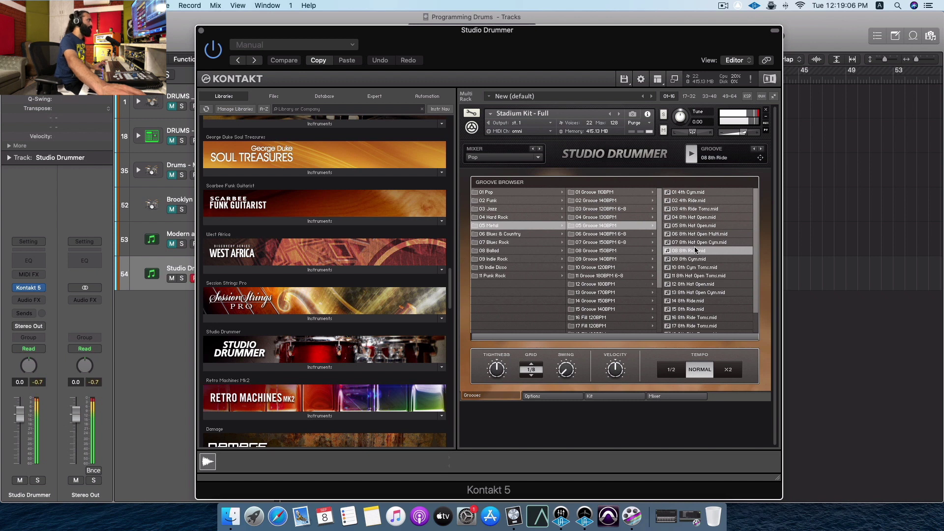
click(691, 156)
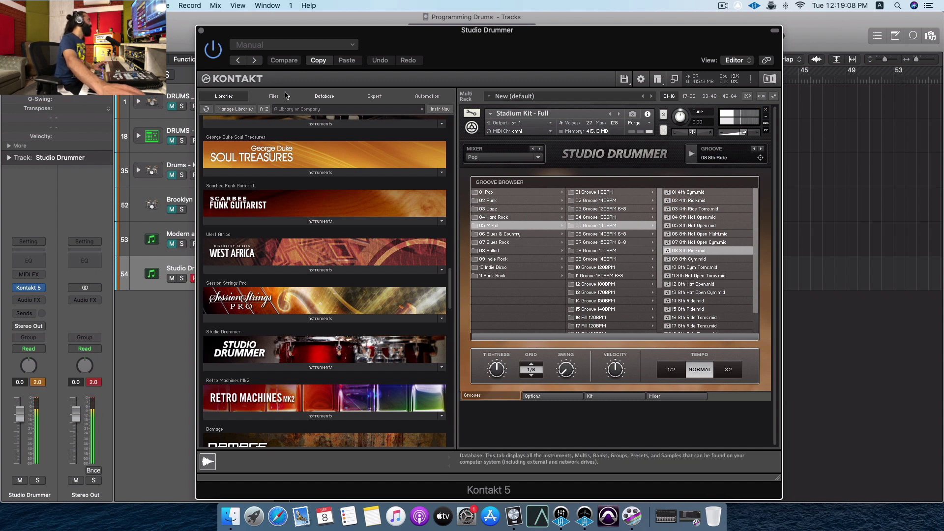
Step: Close the Studio Drummer instrument window and stop playback, returning the playhead to the project start
click(201, 31)
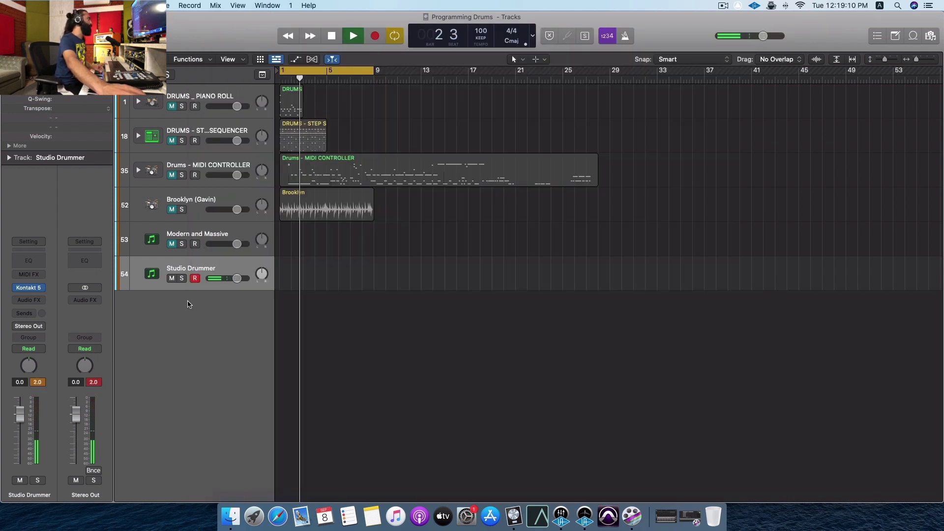
key(space)
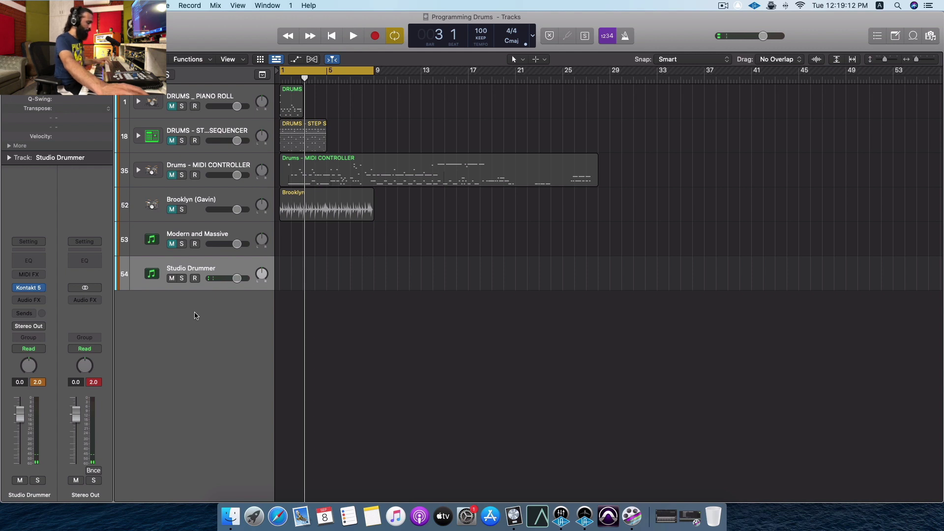
key(Return)
Step: Clear the channel strips' peak level displays and select the Brooklyn (Gavin) track
click(93, 382)
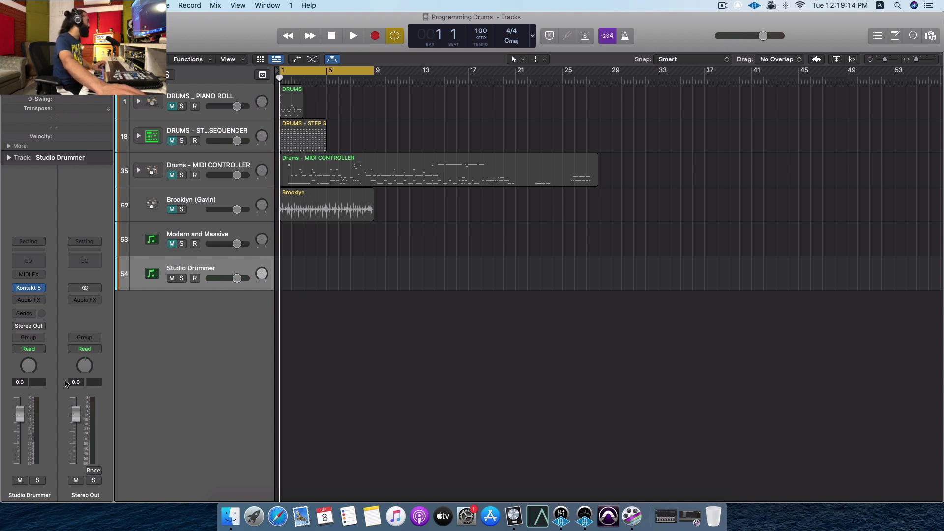
click(249, 196)
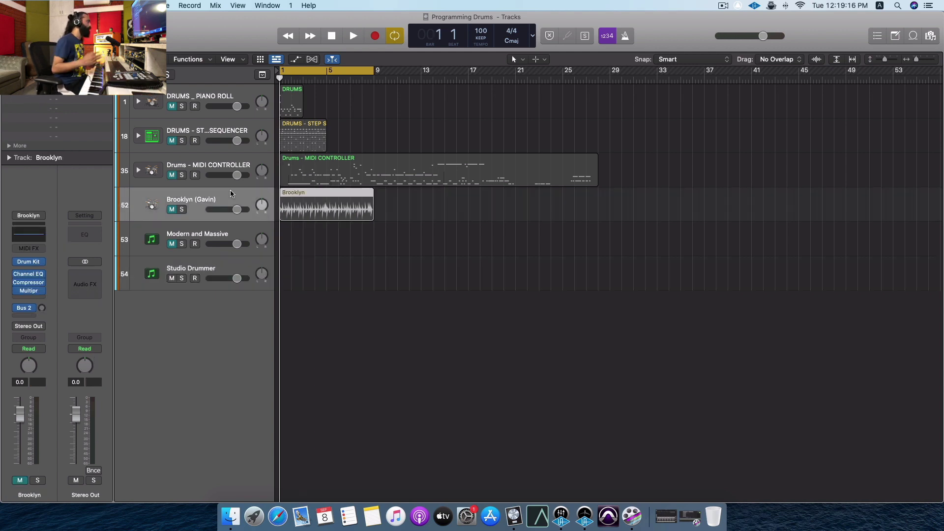